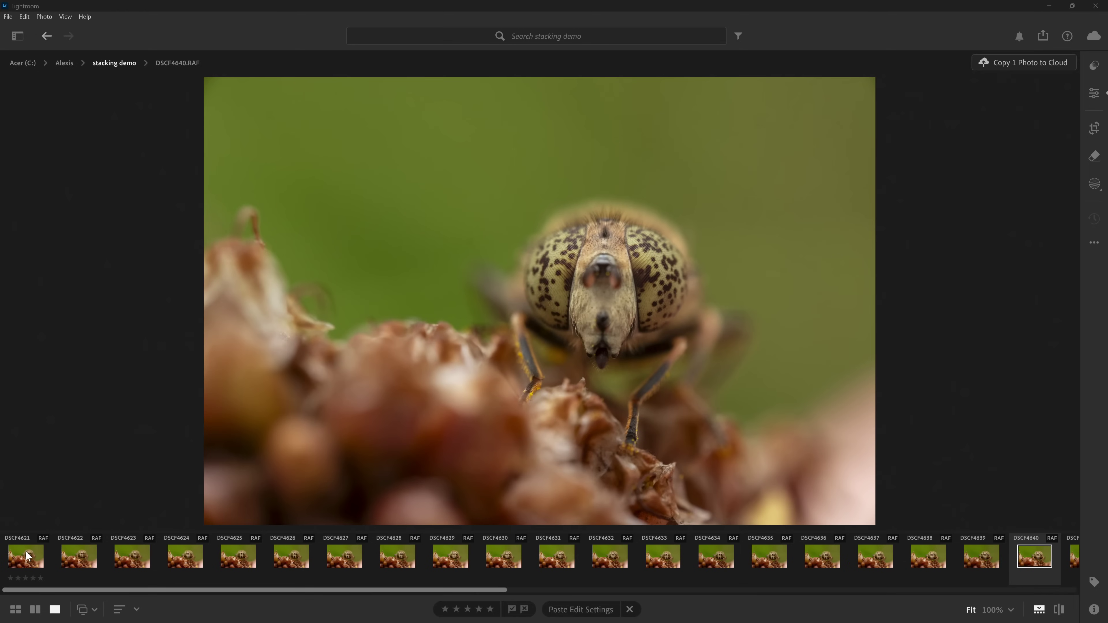
# - Browse the focus-stack photos from DSCF4621 to DSCF4657 to examine how the focus plane moves through the insect
pyautogui.click(27, 556)
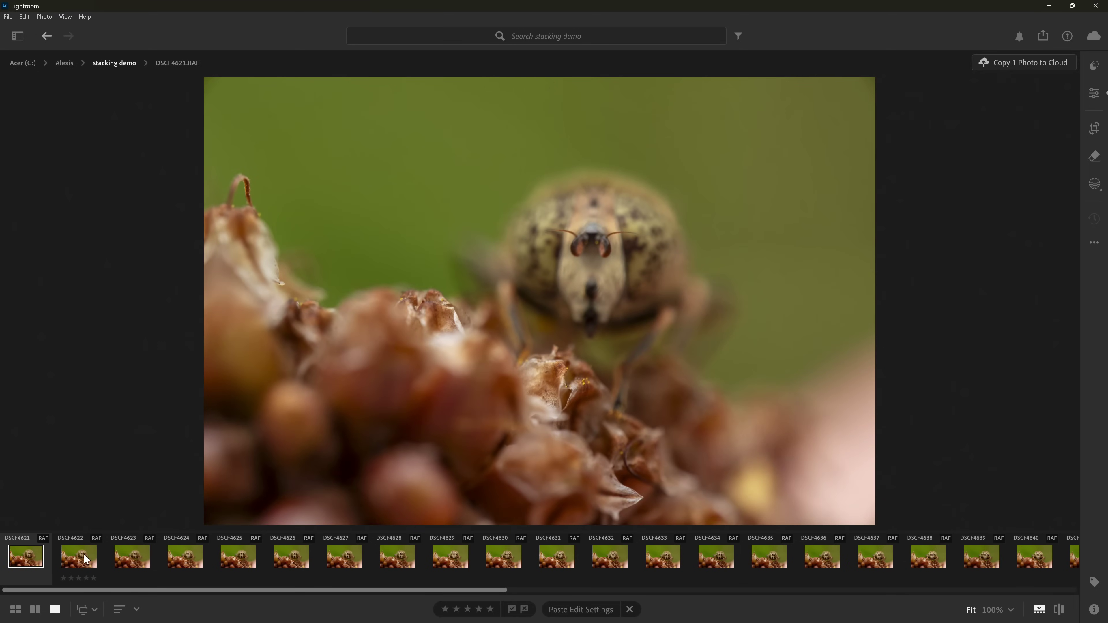
pyautogui.click(241, 559)
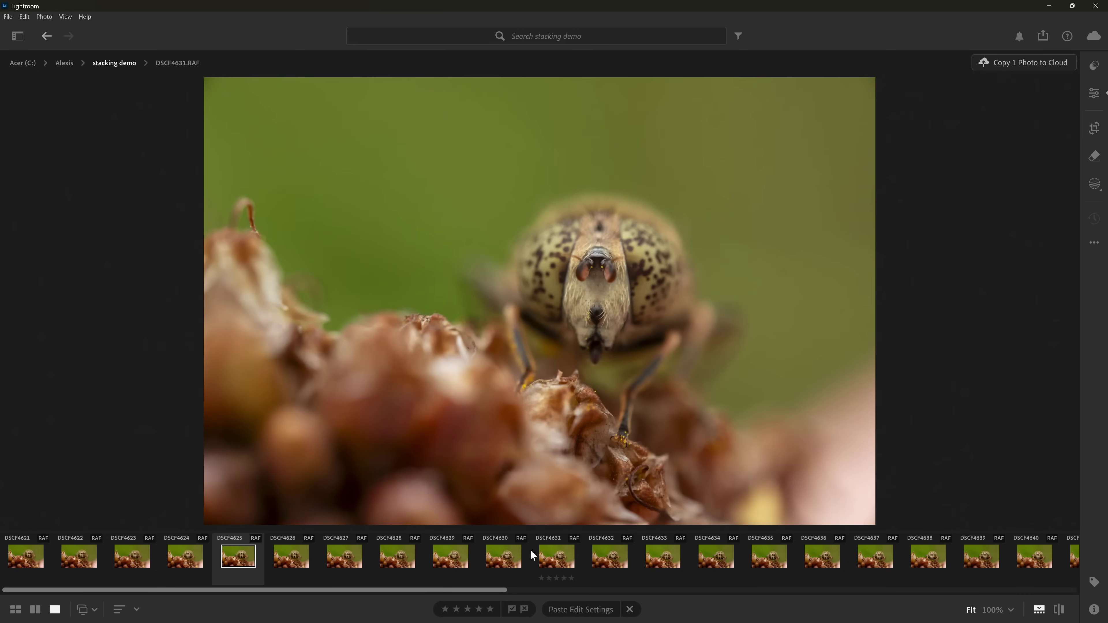
pyautogui.scroll(-5, 502, 554)
pyautogui.click(573, 551)
pyautogui.scroll(-5, 570, 551)
pyautogui.click(570, 552)
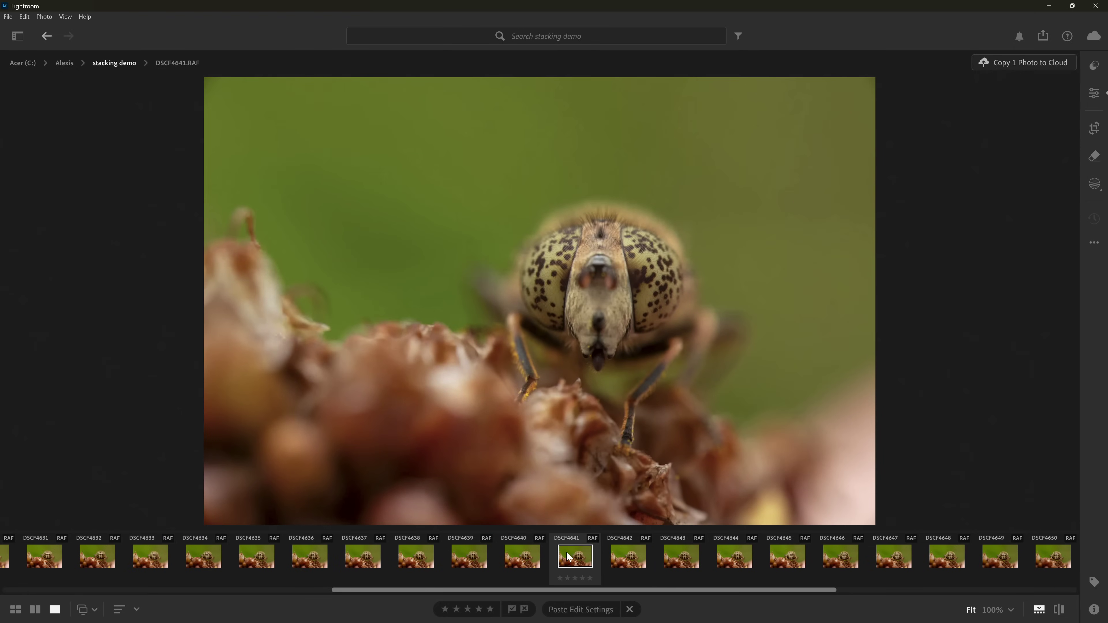
pyautogui.scroll(-6, 567, 551)
pyautogui.click(577, 555)
pyautogui.click(742, 555)
pyautogui.scroll(-1, 751, 555)
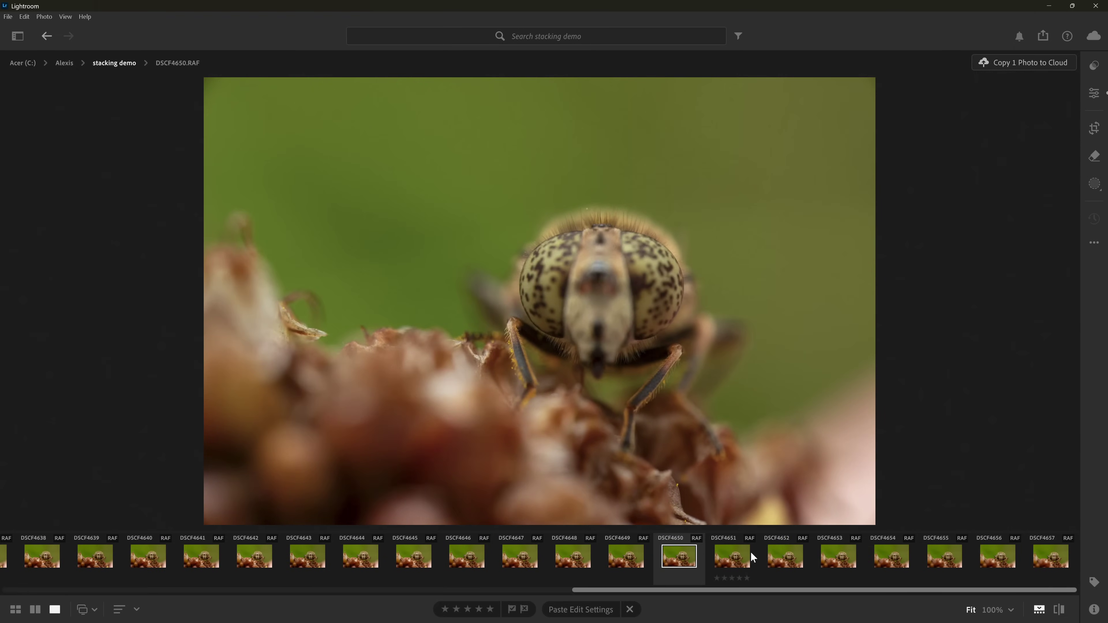
pyautogui.click(850, 560)
pyautogui.click(1051, 558)
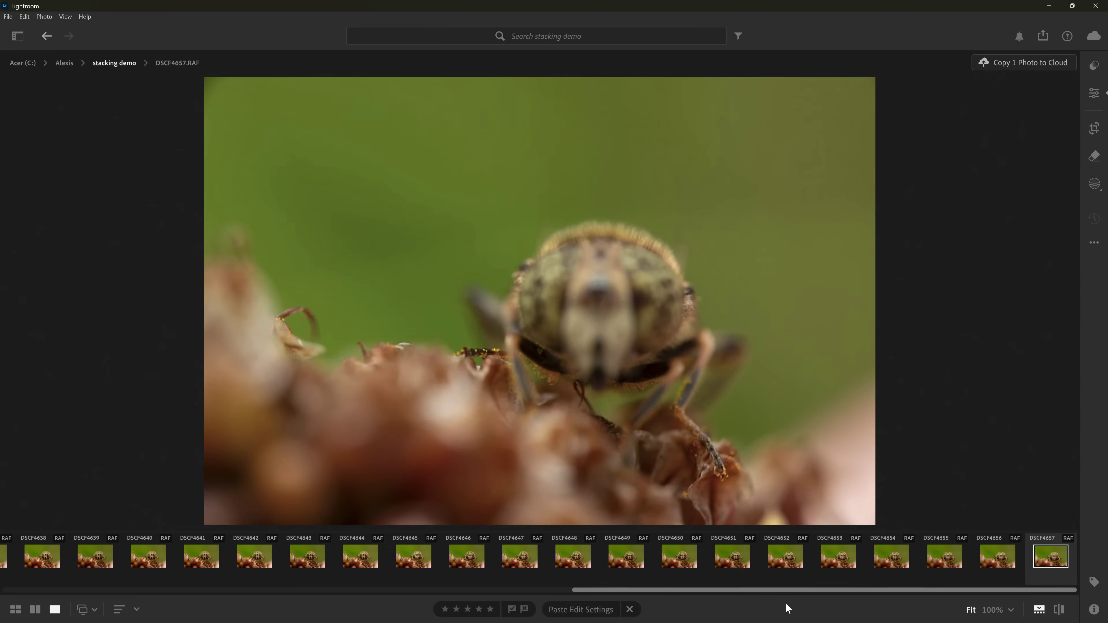
# - Examine the insect's eyes up close in DSCF4657 and in DSCF4648 through DSCF4651 to judge where the stack should end
pyautogui.click(608, 276)
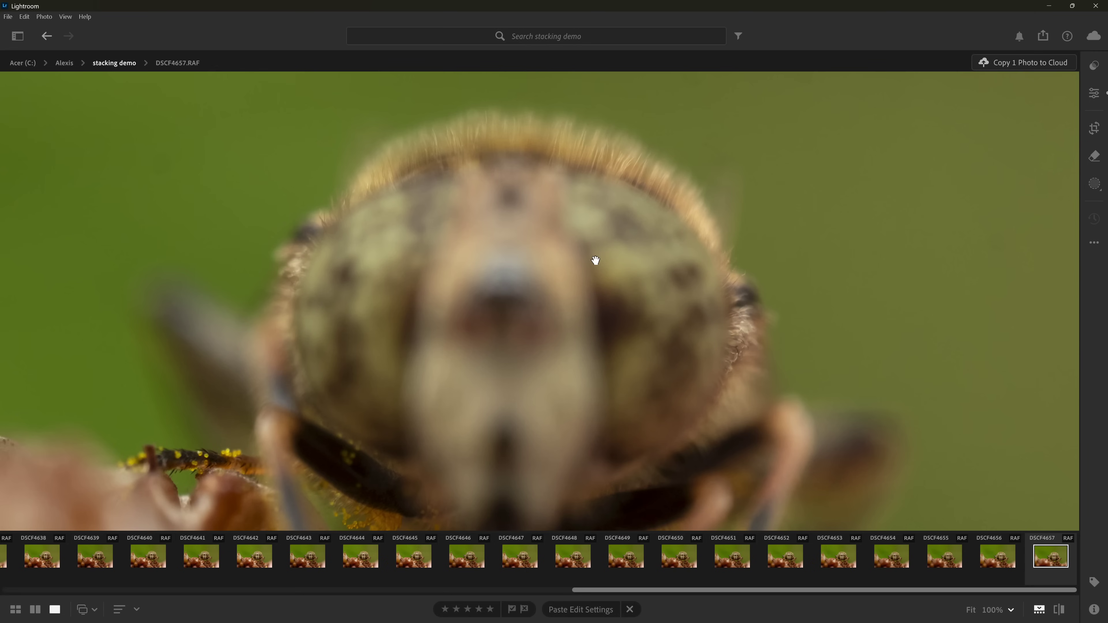
pyautogui.moveTo(640, 179); pyautogui.dragTo(632, 228)
pyautogui.click(576, 558)
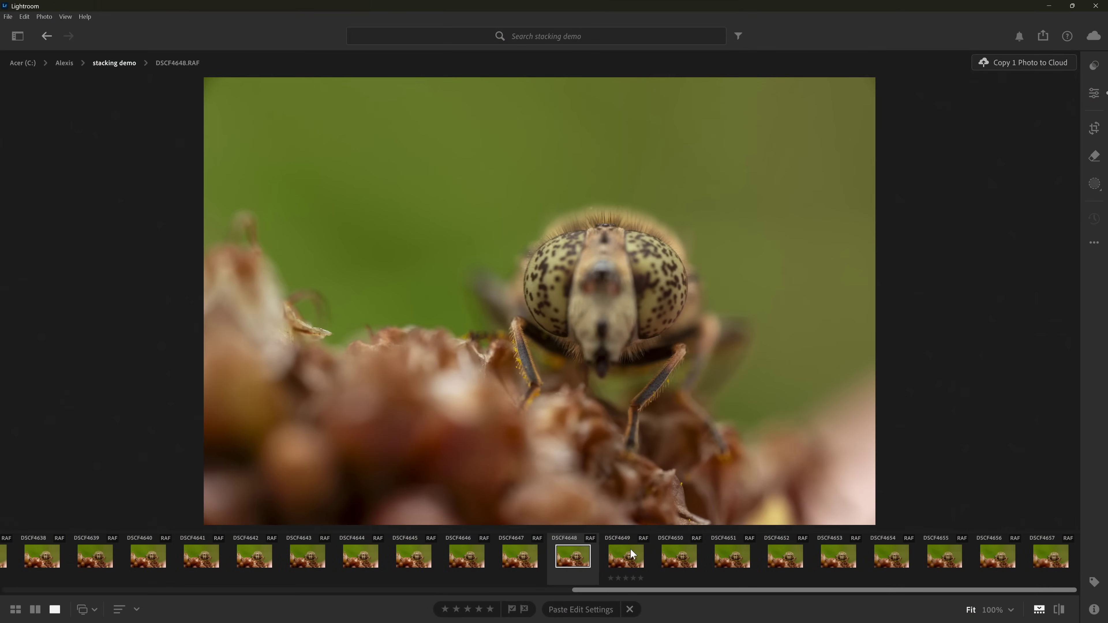
pyautogui.click(631, 551)
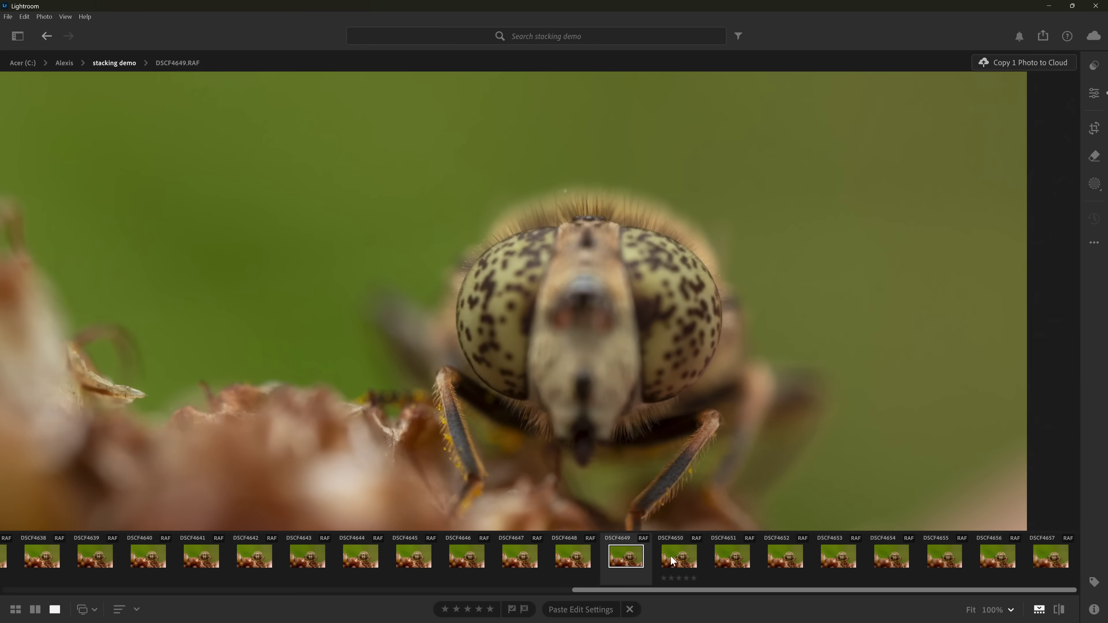
pyautogui.press('Right')
pyautogui.press('Right')
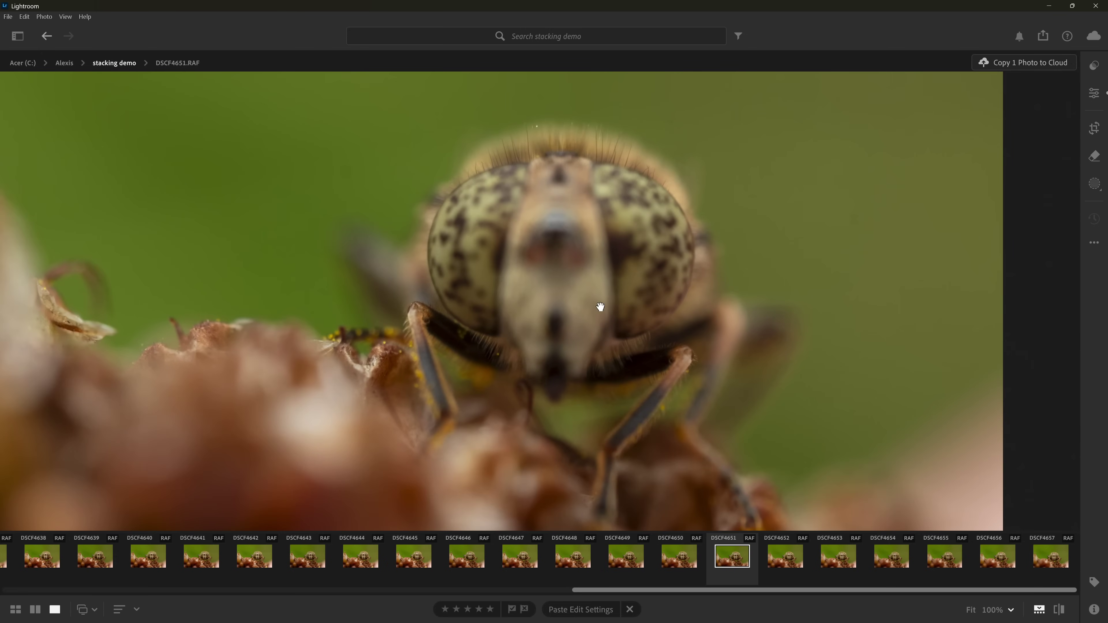
pyautogui.moveTo(558, 255); pyautogui.dragTo(571, 253)
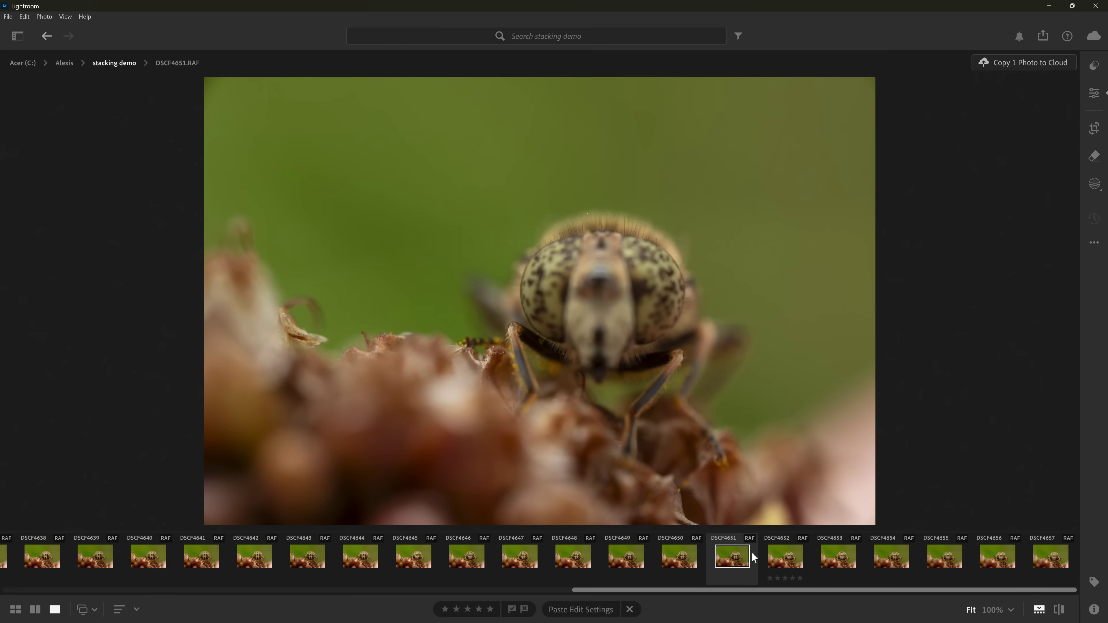
# - Select the photos DSCF4621 through DSCF4651 in the filmstrip
pyautogui.press('Right')
pyautogui.press('Left')
pyautogui.scroll(10, 700, 555)
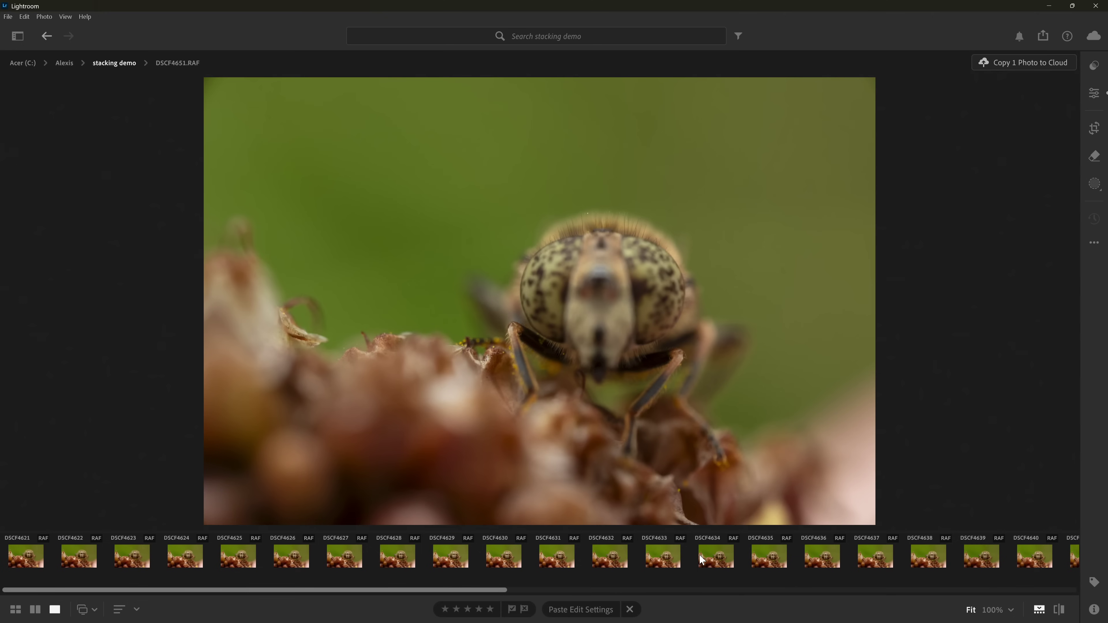
pyautogui.hotkey('ctrl', 'a')
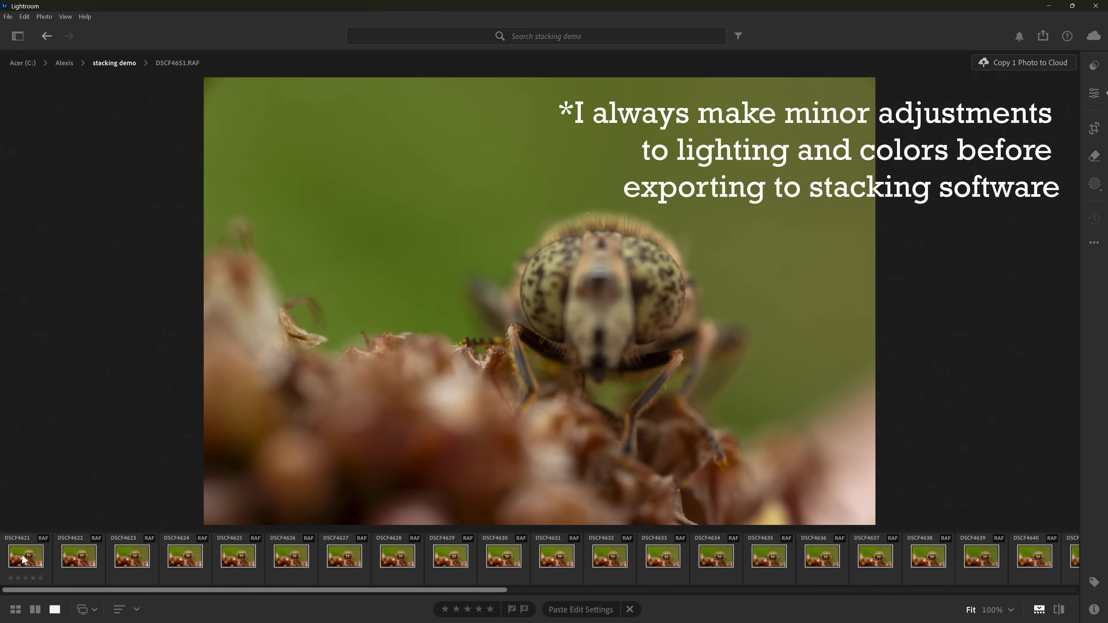
pyautogui.scroll(-3, 107, 570)
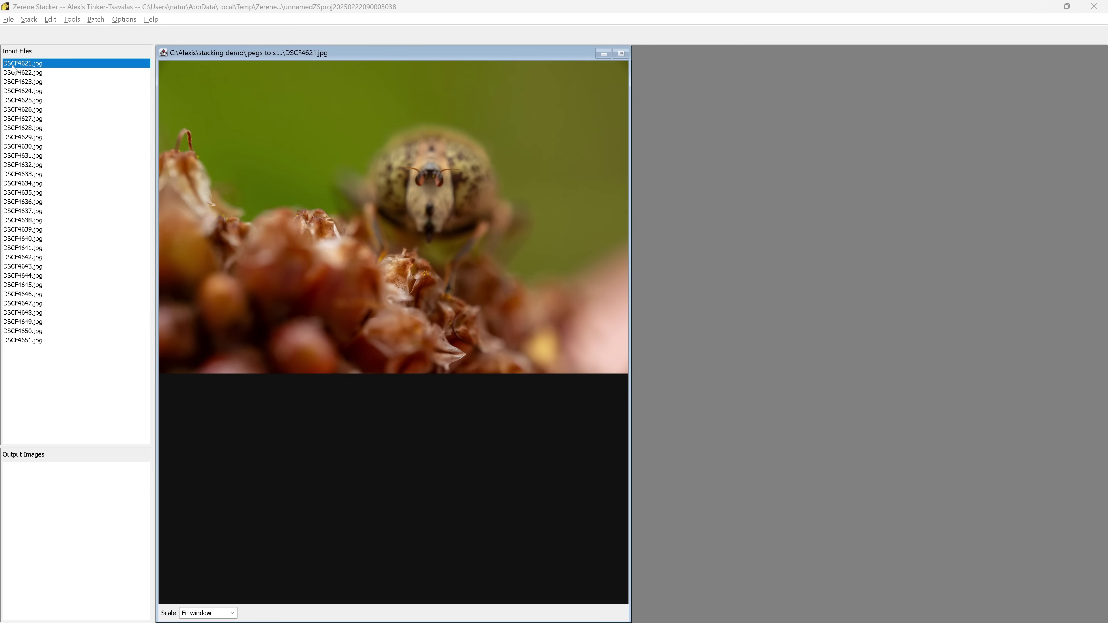
# - Switch to Zerene Stacker and align and stack all input images with both the PMax and DMap methods
pyautogui.click(28, 20)
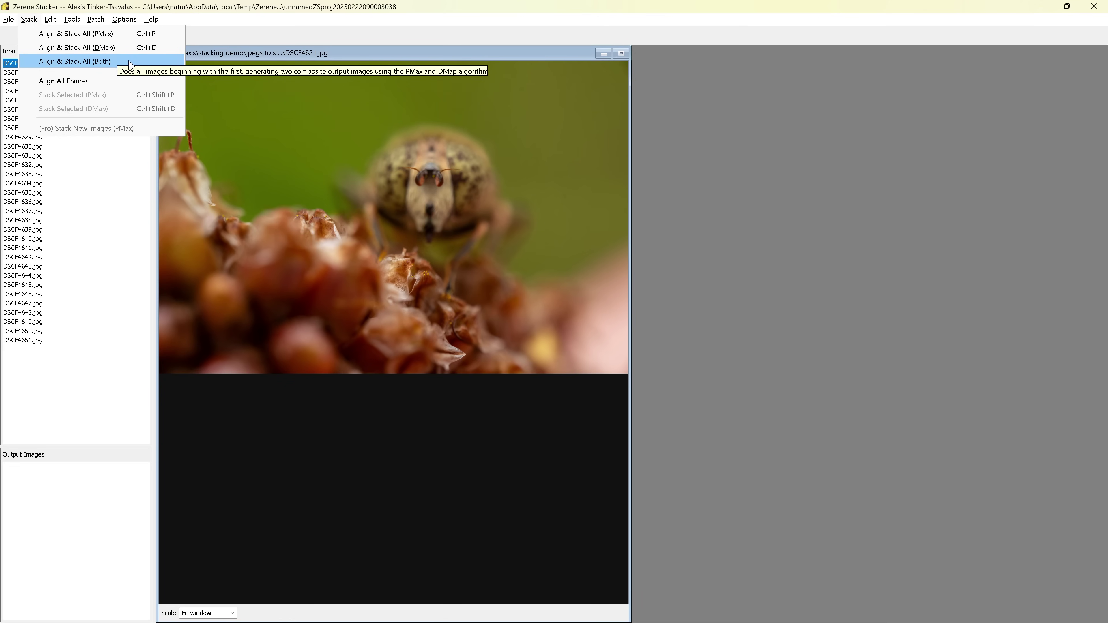
pyautogui.click(75, 61)
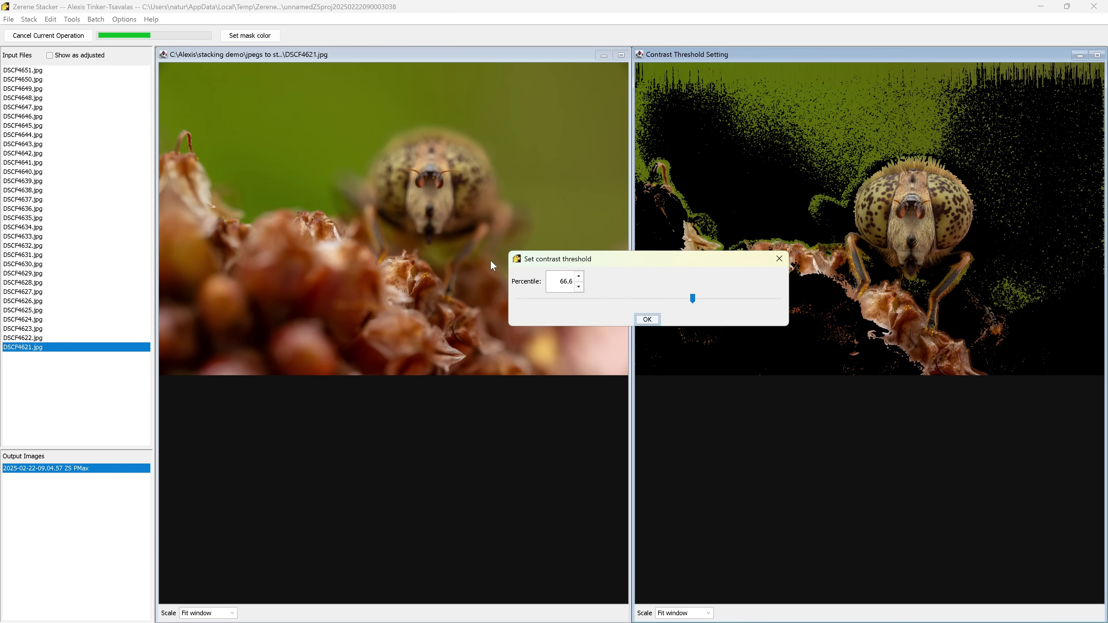
# - Set the DMap contrast threshold percentile to 85, masking out the blurred background, and accept it
pyautogui.moveTo(692, 306); pyautogui.dragTo(645, 301)
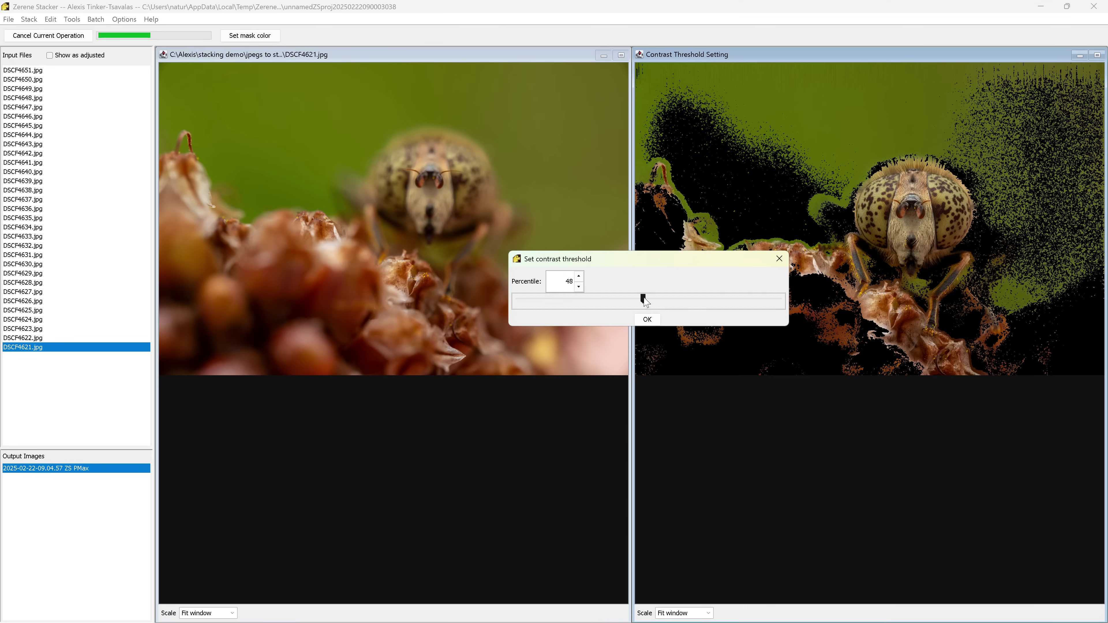
pyautogui.moveTo(646, 301); pyautogui.dragTo(454, 304)
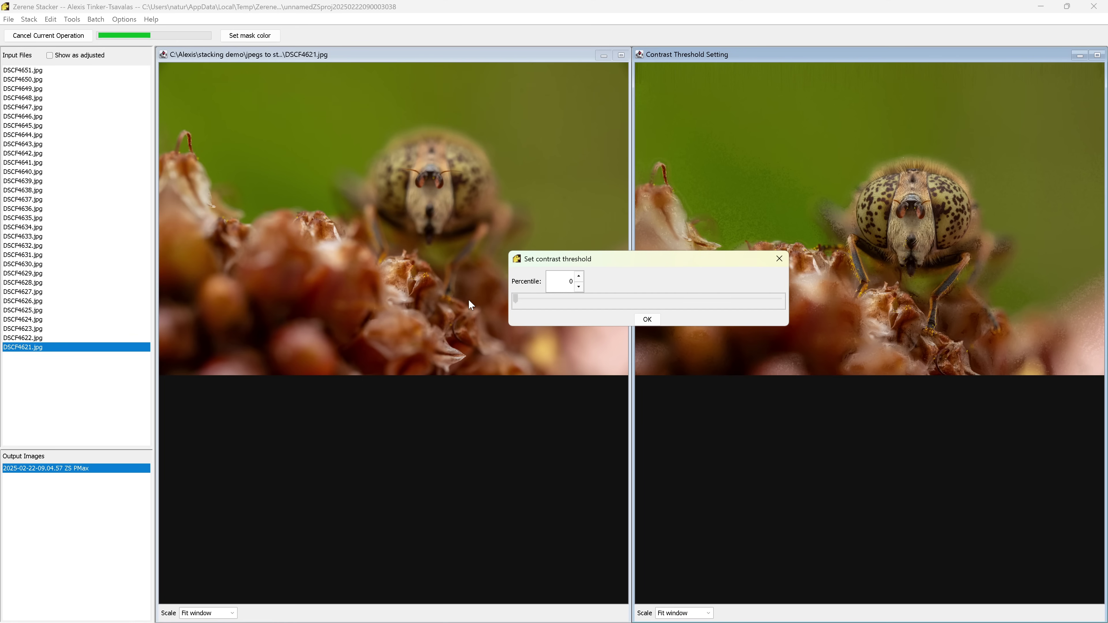
pyautogui.moveTo(512, 301); pyautogui.dragTo(742, 319)
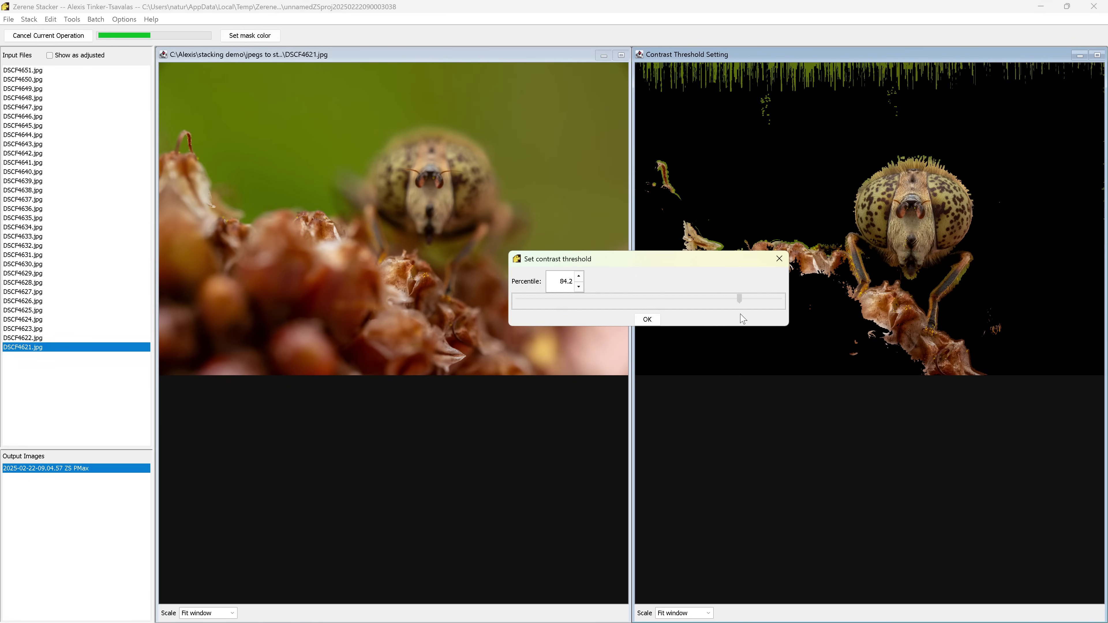
pyautogui.moveTo(741, 319); pyautogui.dragTo(745, 320)
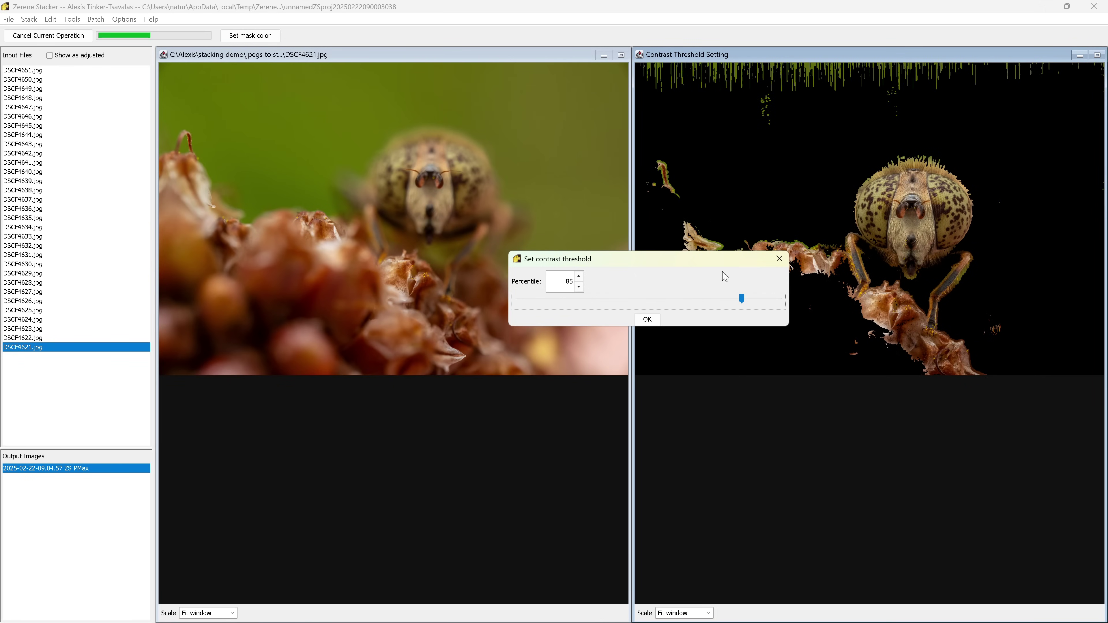
pyautogui.moveTo(713, 265); pyautogui.dragTo(462, 401)
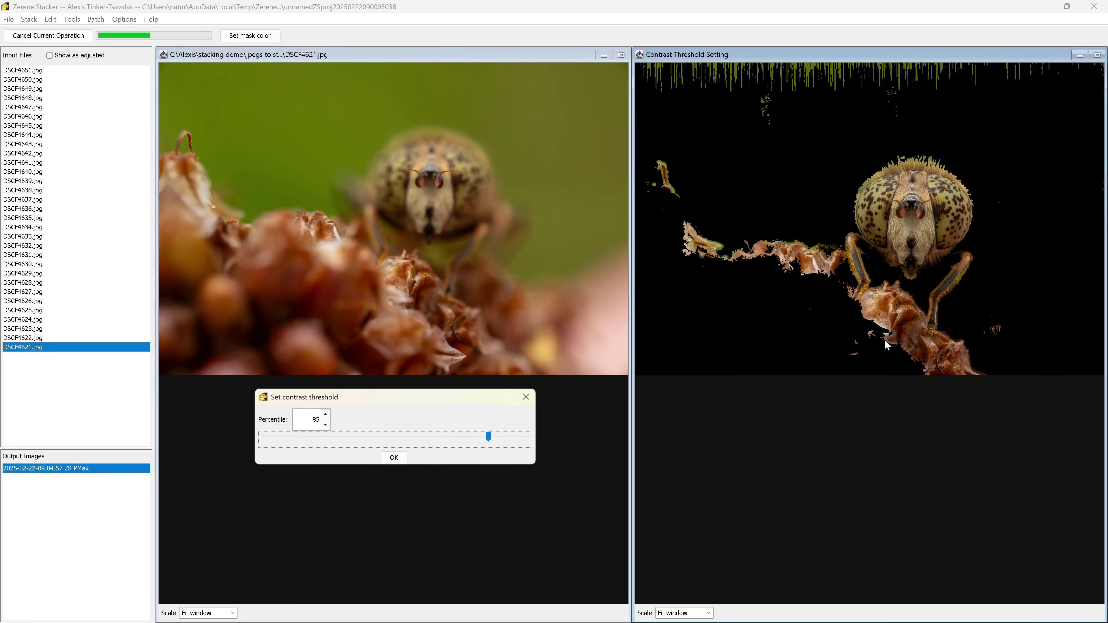
pyautogui.click(394, 458)
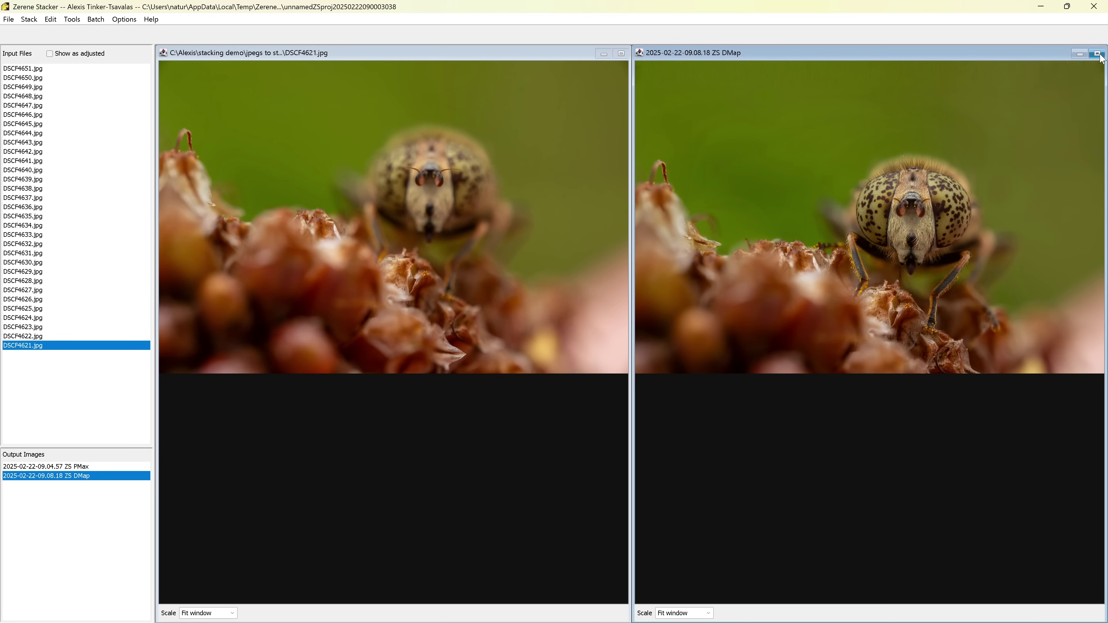
# - Enlarge the DMap output to the full workspace and examine the legs, flower edges, eyes and head hairs up close
pyautogui.click(1098, 55)
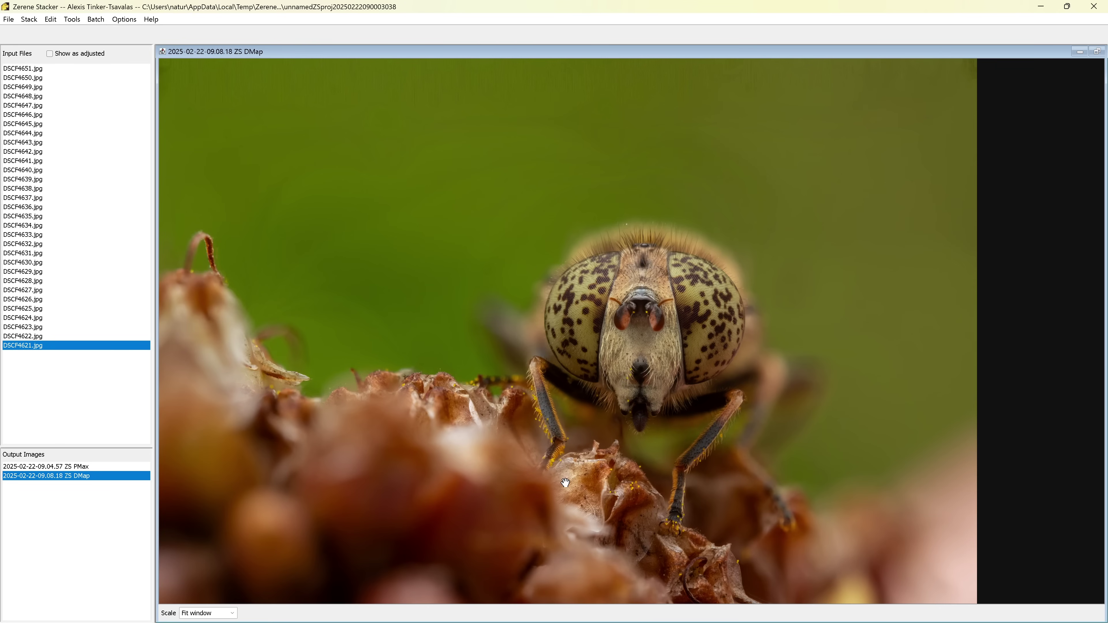
pyautogui.scroll(2, 687, 535)
pyautogui.moveTo(688, 540); pyautogui.dragTo(627, 267)
pyautogui.scroll(3, 626, 267)
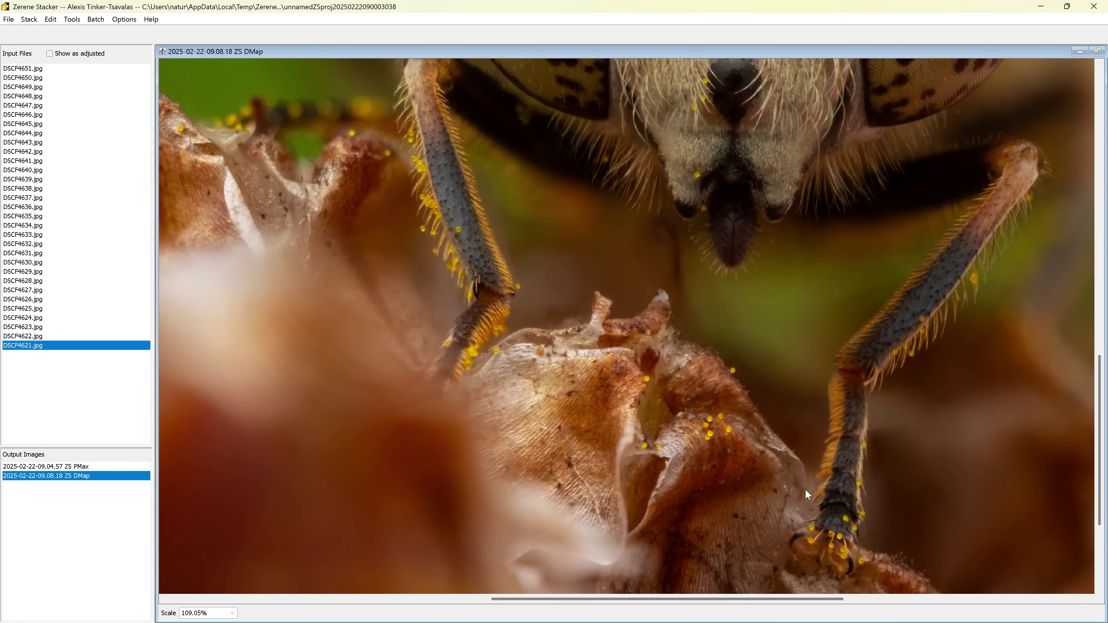
pyautogui.moveTo(474, 402); pyautogui.dragTo(578, 373)
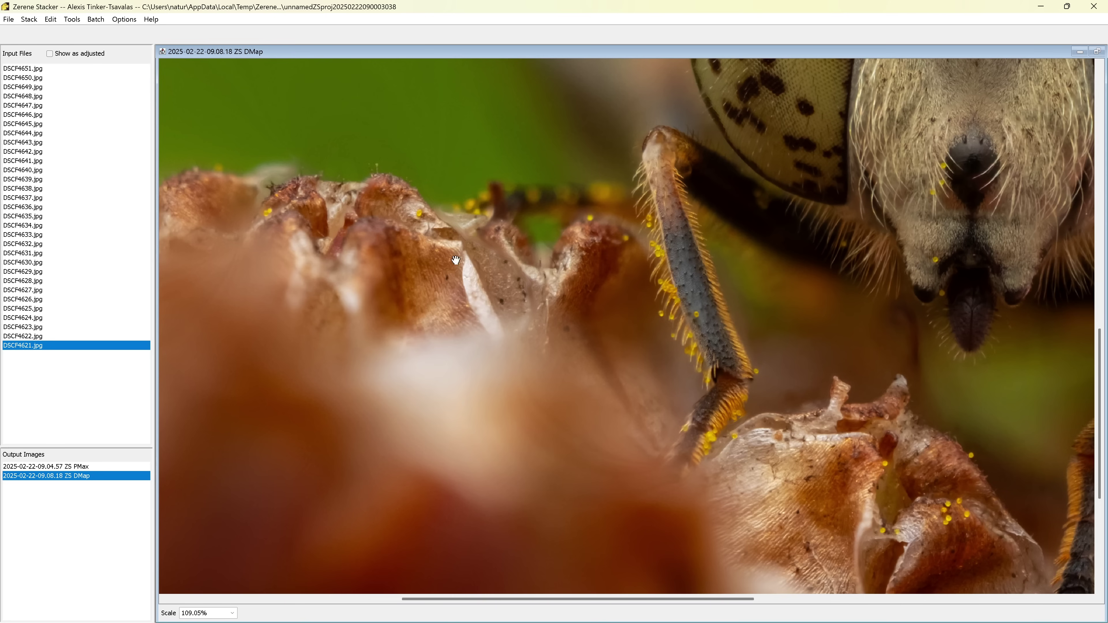
pyautogui.scroll(-3, 455, 260)
pyautogui.moveTo(723, 206); pyautogui.dragTo(527, 397)
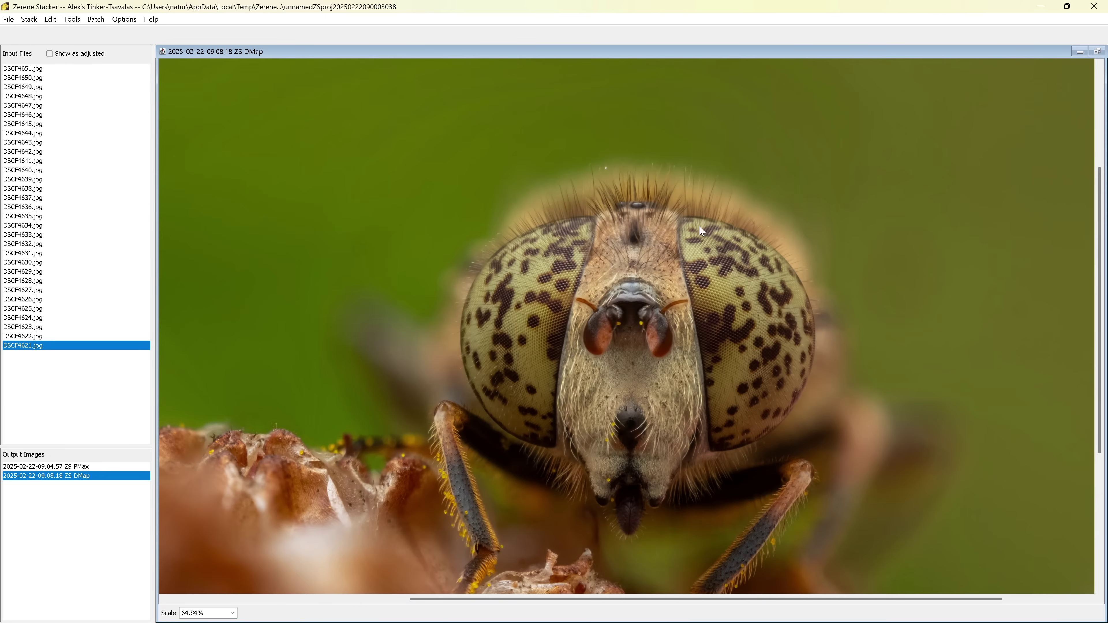
pyautogui.scroll(5, 699, 223)
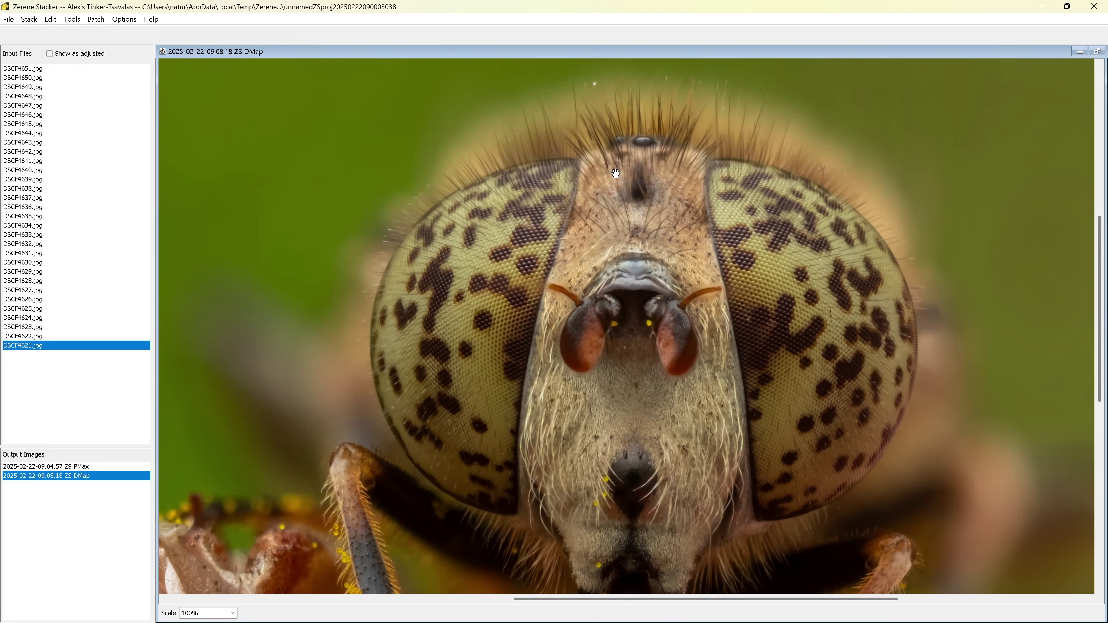
pyautogui.scroll(-4, 616, 173)
pyautogui.scroll(1, 595, 166)
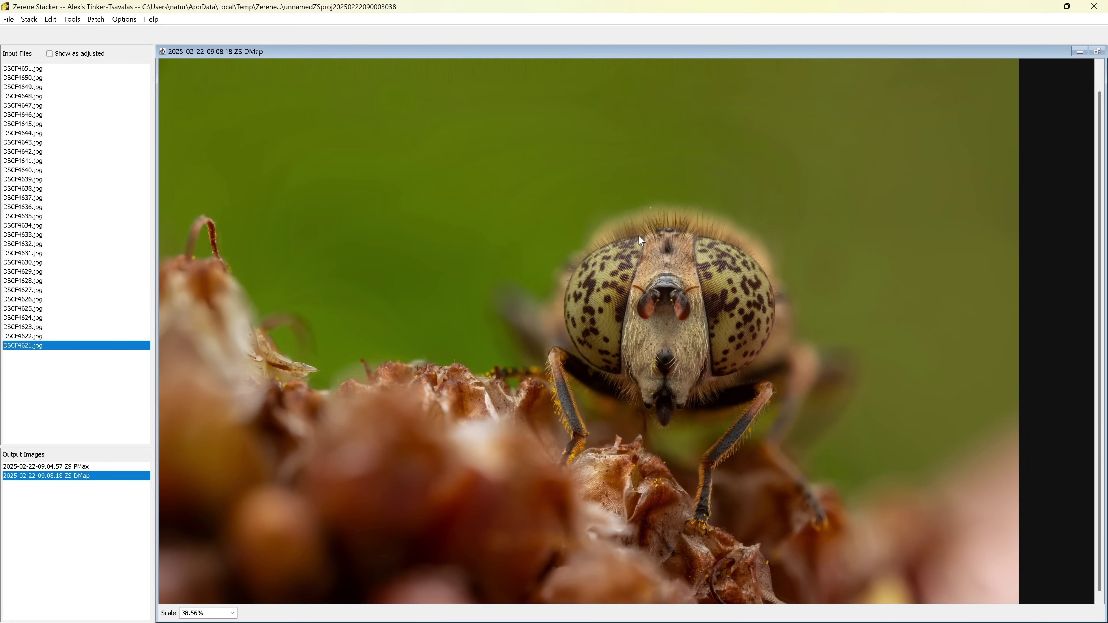
# - Examine the PMax output's eyes, legs and background up close, and return to the DMap output beside the source image
pyautogui.click(90, 466)
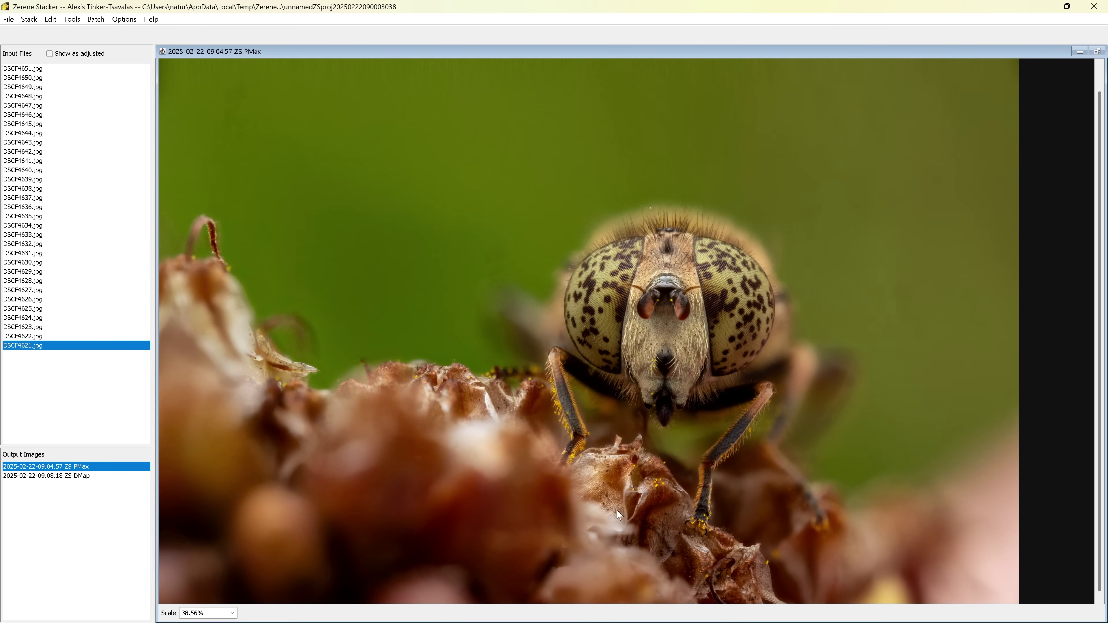
pyautogui.scroll(4, 639, 186)
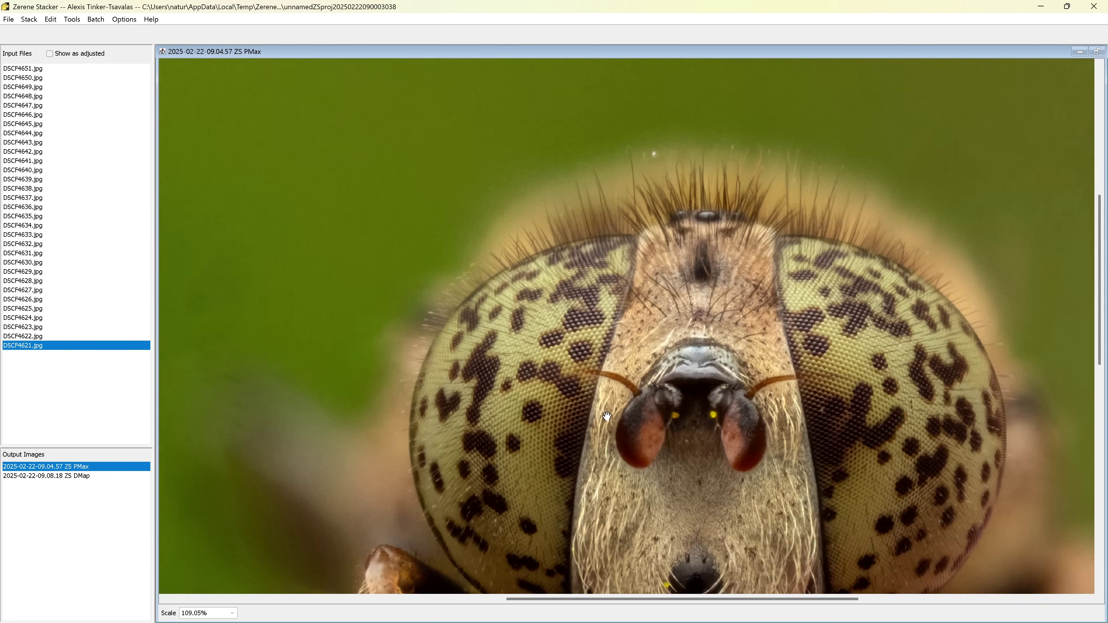
pyautogui.scroll(-1, 1003, 429)
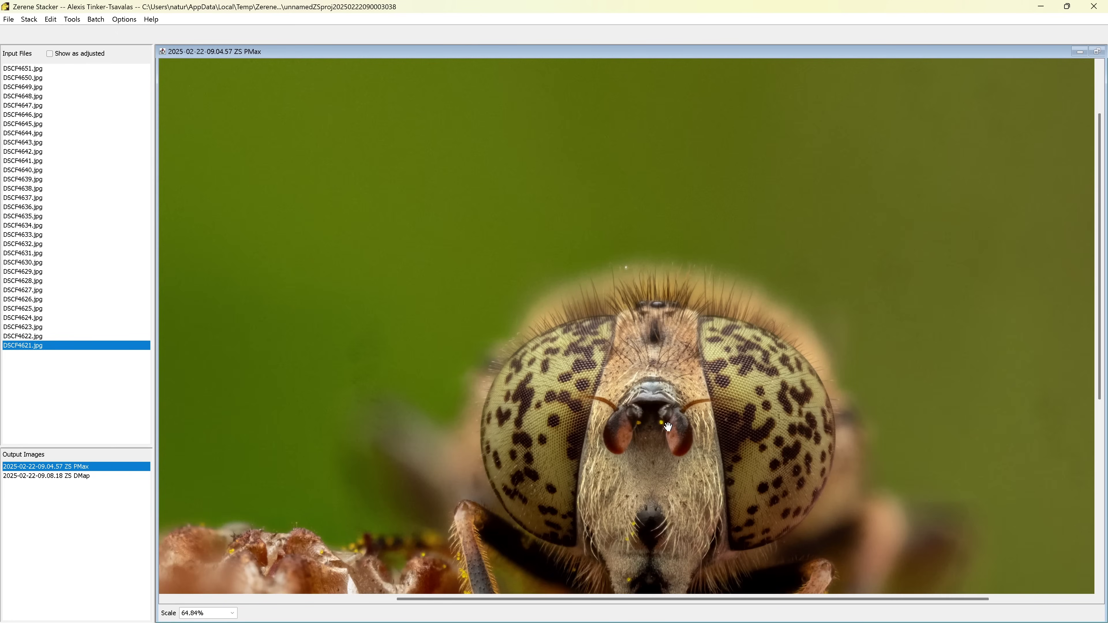
pyautogui.moveTo(669, 427); pyautogui.dragTo(733, 101)
pyautogui.scroll(-2, 594, 338)
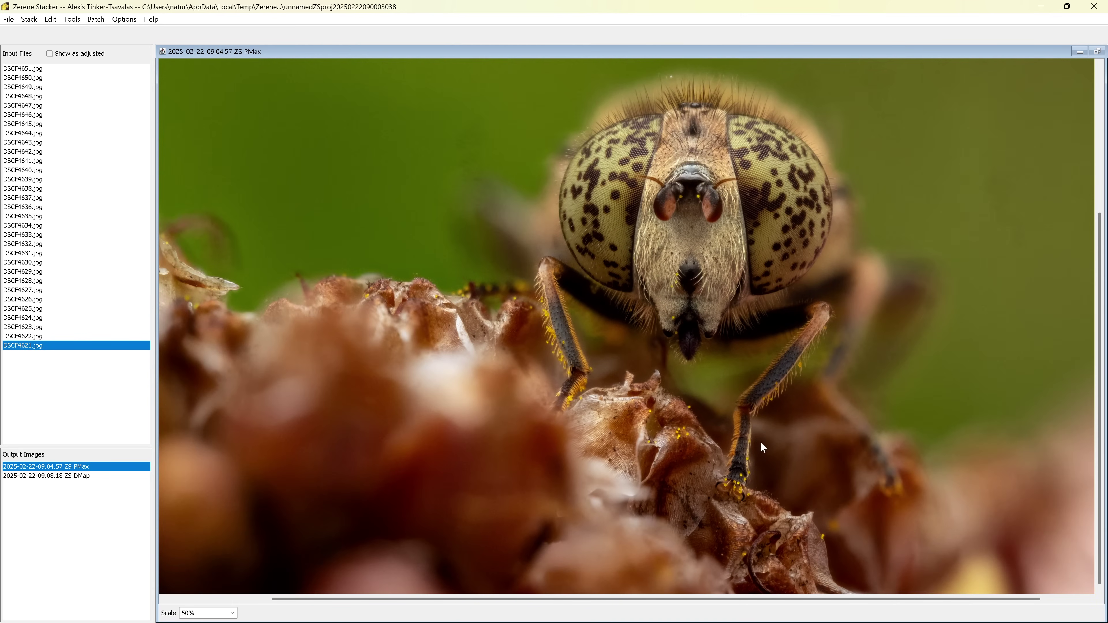
pyautogui.moveTo(502, 267); pyautogui.dragTo(670, 284)
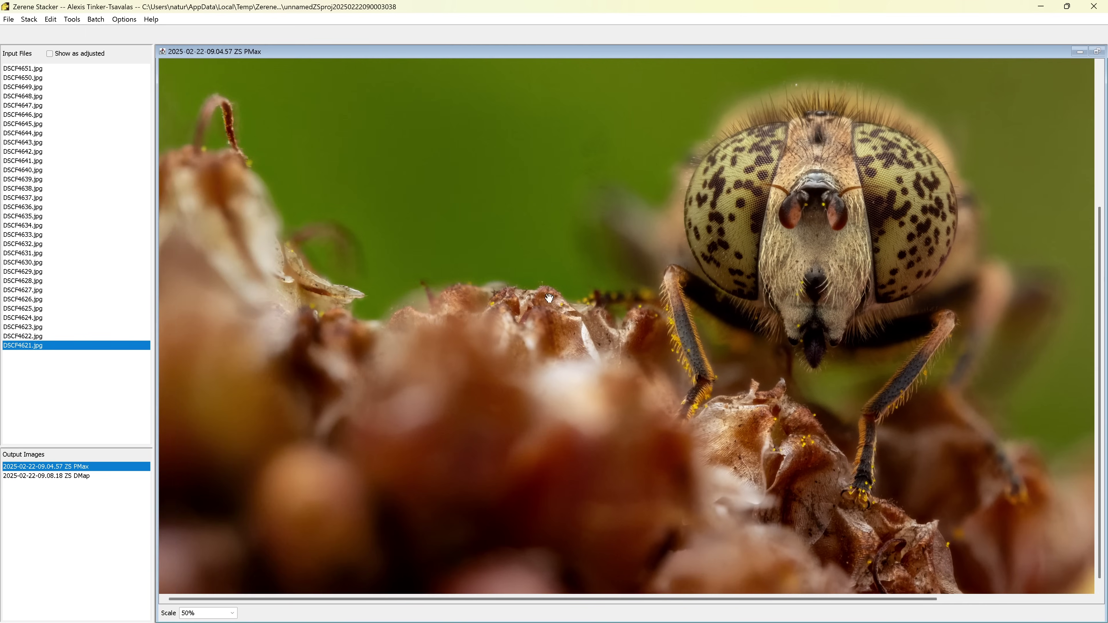
pyautogui.scroll(-4, 487, 470)
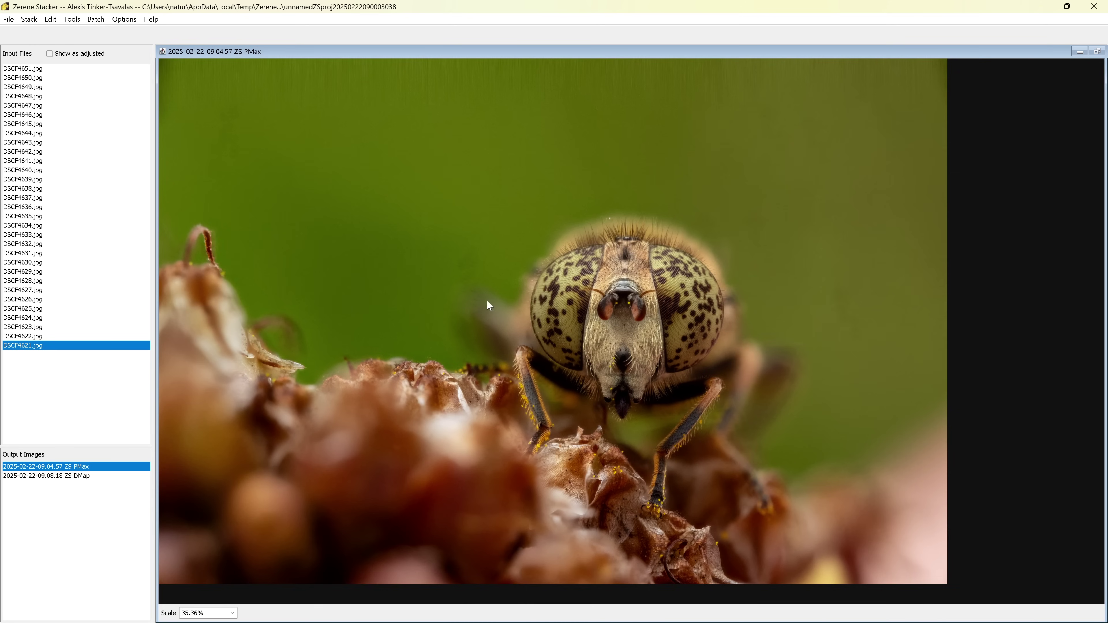
pyautogui.click(88, 477)
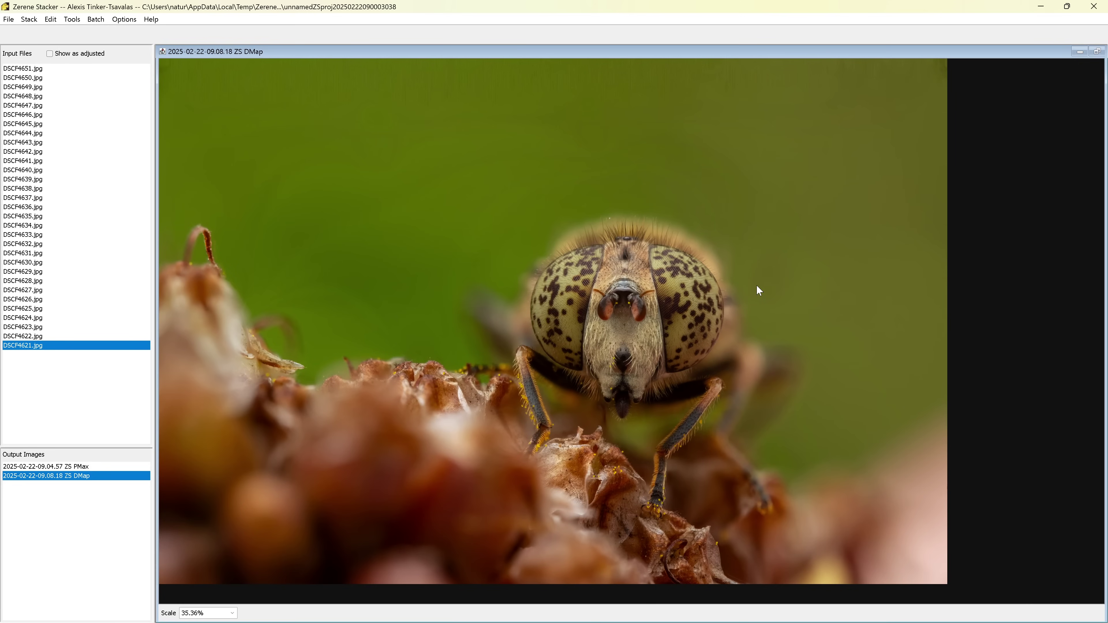
pyautogui.click(1098, 52)
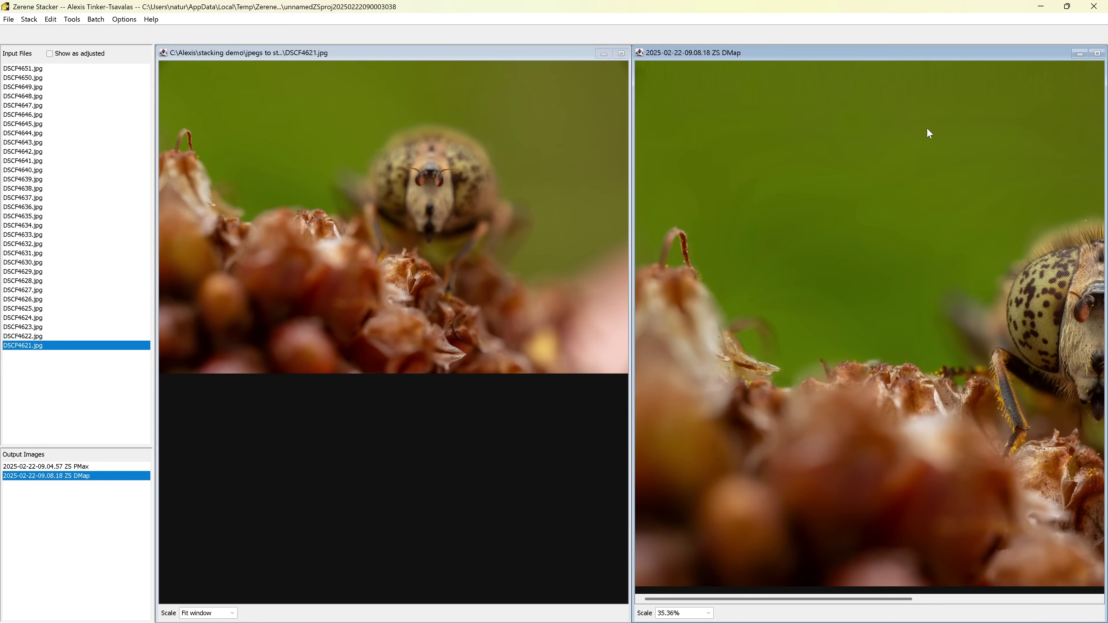
# - Start retouching the DMap output
pyautogui.scroll(-1, 790, 247)
pyautogui.scroll(2, 781, 255)
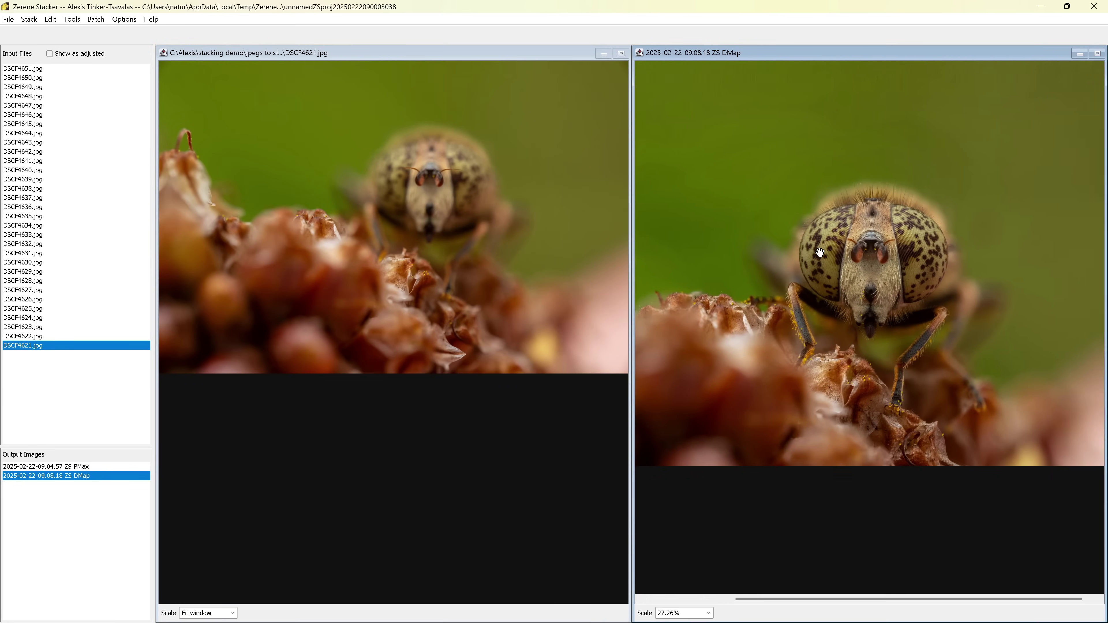
pyautogui.click(50, 19)
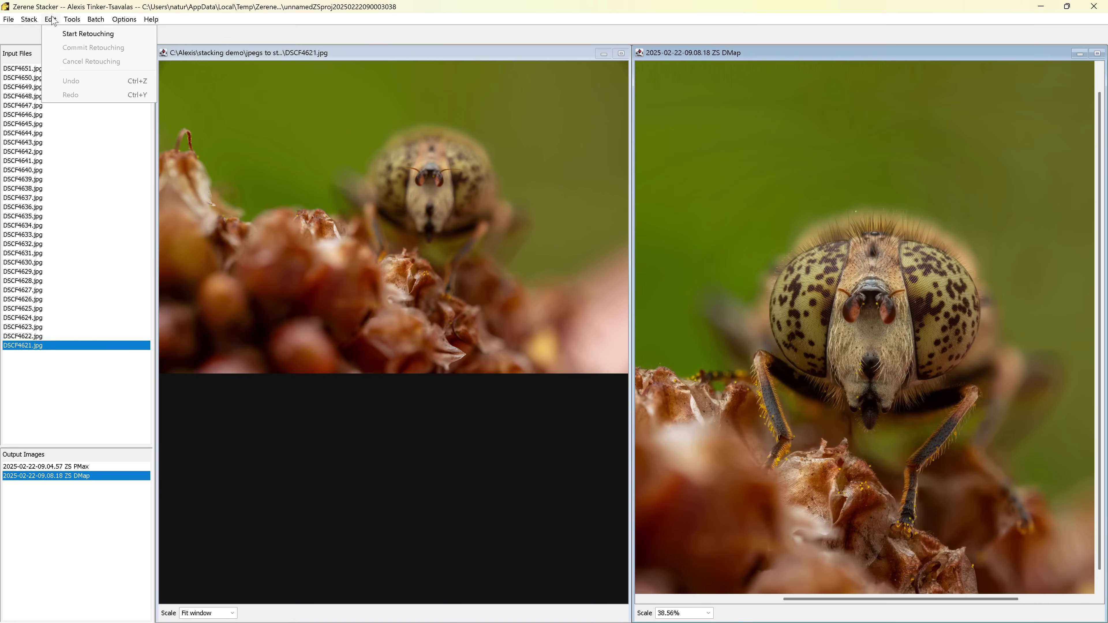
pyautogui.click(87, 33)
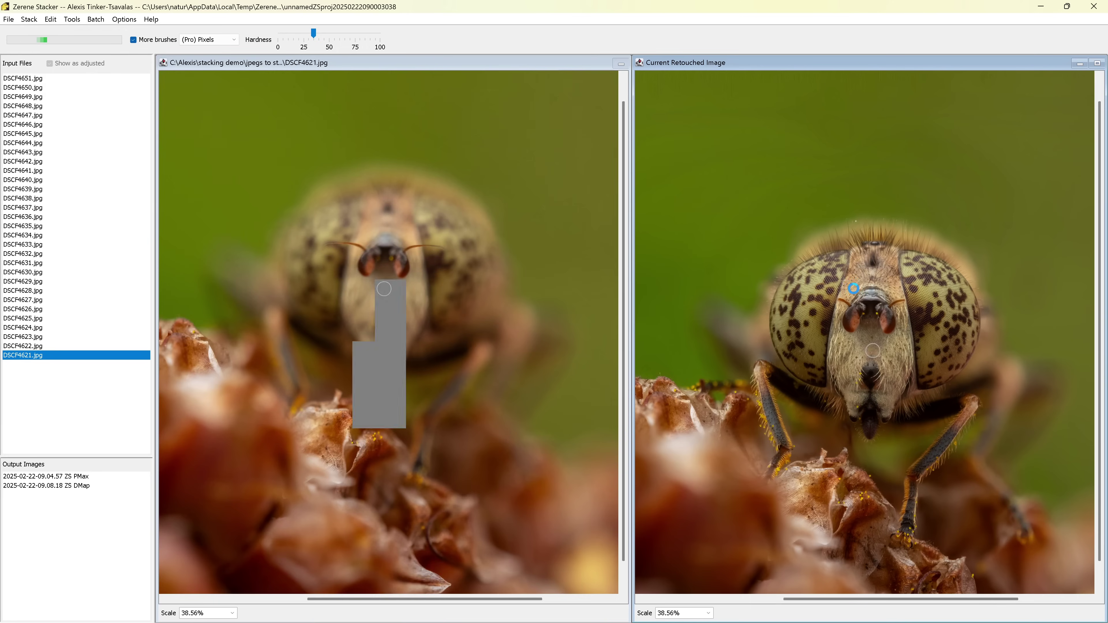
# - Set DSCF4651.jpg as the retouching source and compare its background beside the insect with the retouched image
pyautogui.moveTo(361, 352)
pyautogui.mouseDown()
pyautogui.moveTo(417, 282)
pyautogui.moveTo(378, 288)
pyautogui.mouseUp()
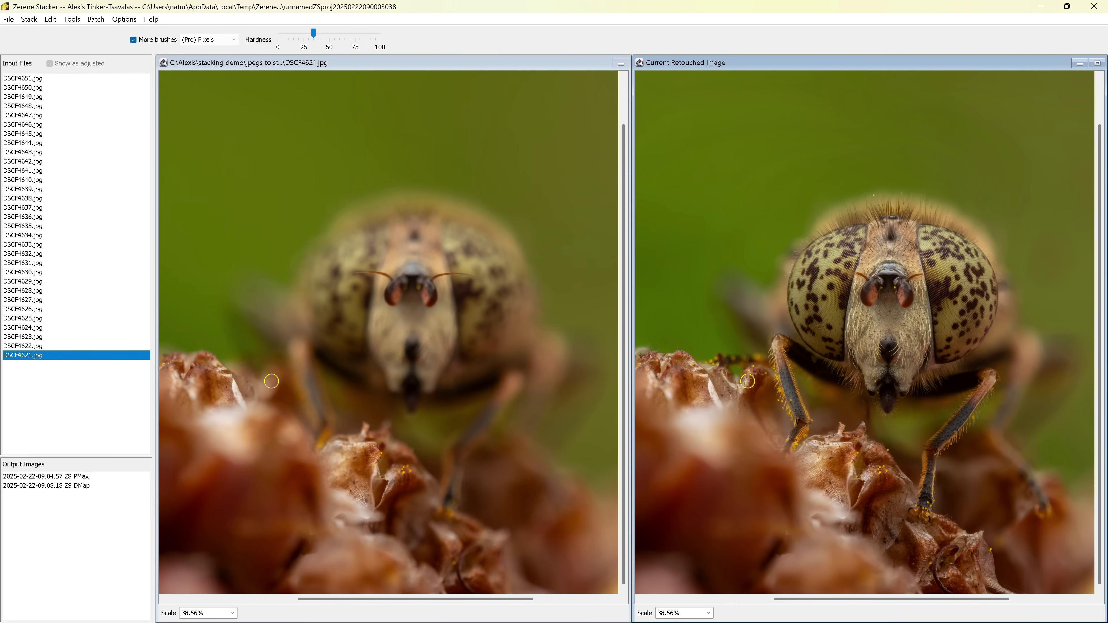
pyautogui.scroll(-1, 323, 391)
pyautogui.scroll(-5, 323, 391)
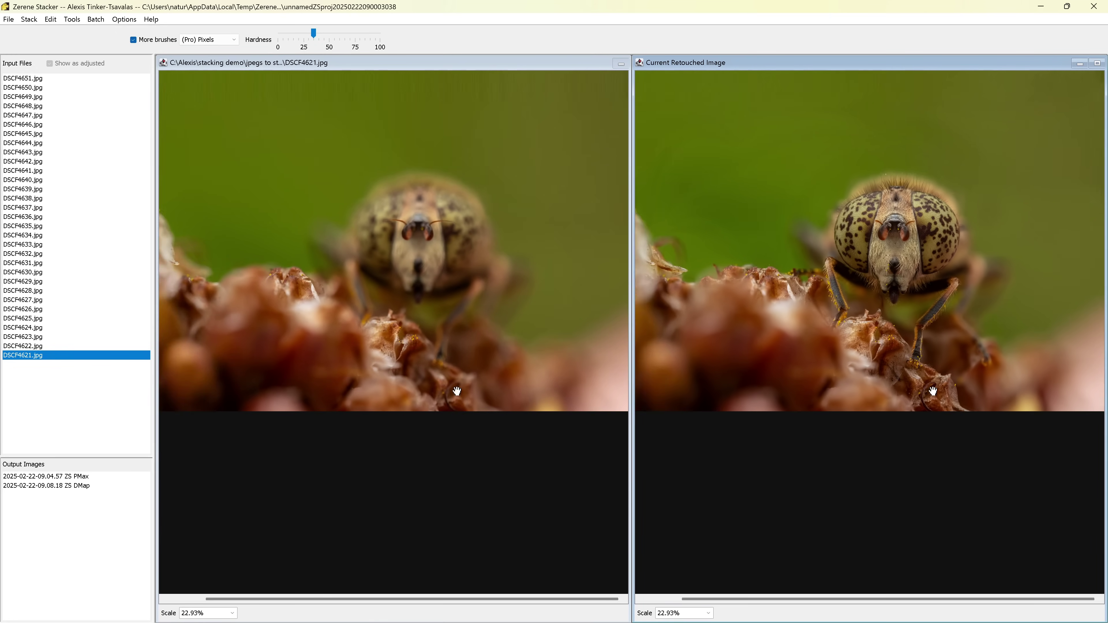
pyautogui.scroll(2, 475, 391)
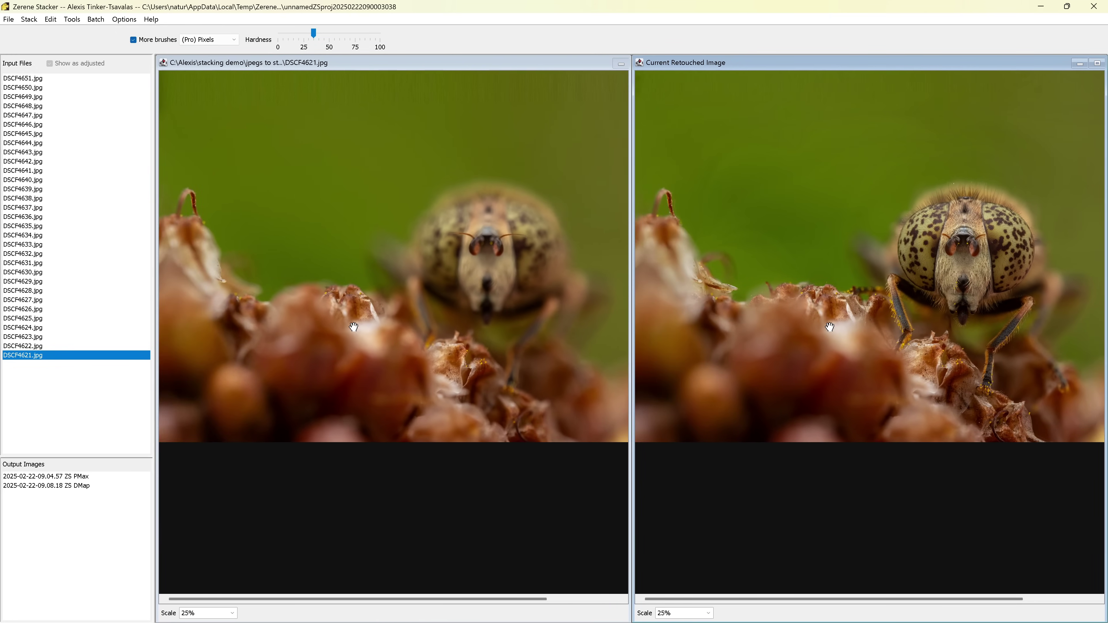
pyautogui.moveTo(354, 327); pyautogui.dragTo(305, 325)
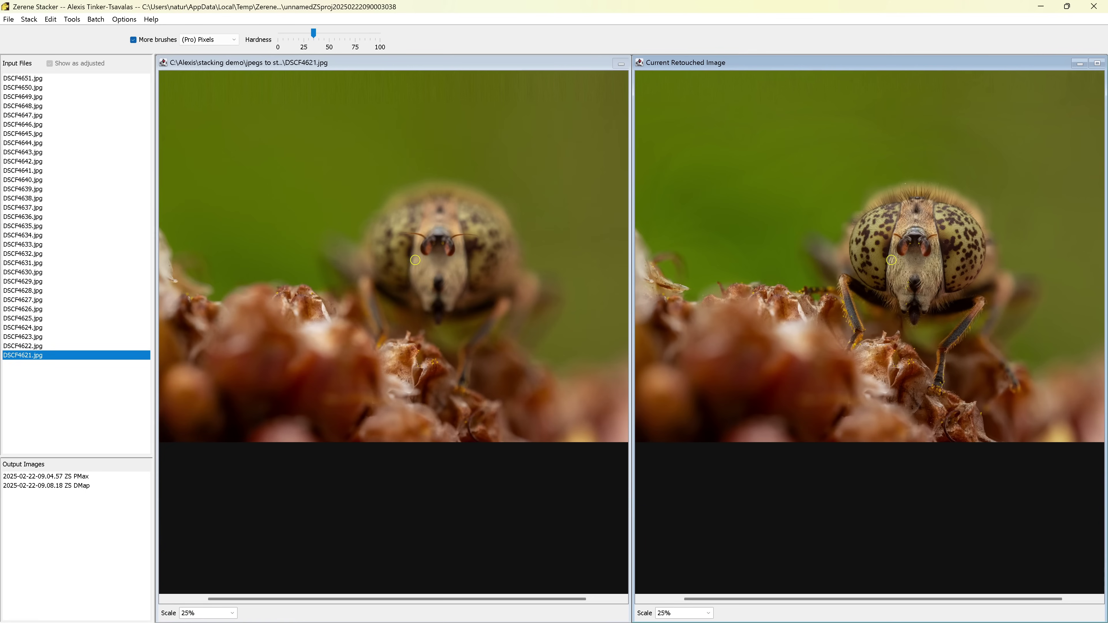
pyautogui.moveTo(416, 260)
pyautogui.mouseDown()
pyautogui.moveTo(368, 264)
pyautogui.moveTo(452, 268)
pyautogui.mouseUp()
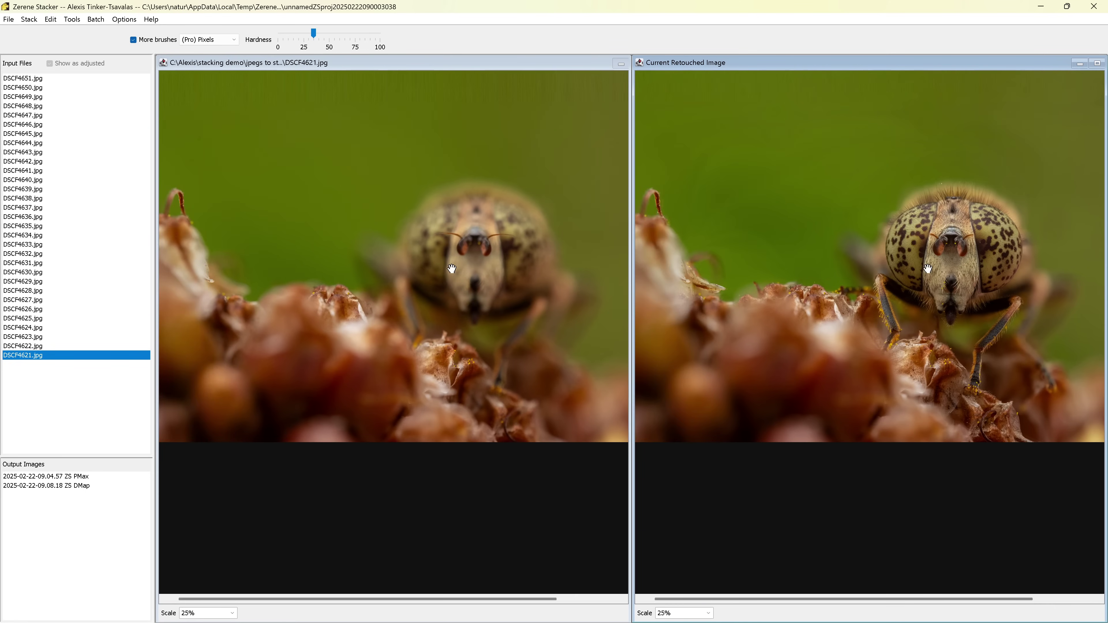
pyautogui.click(37, 81)
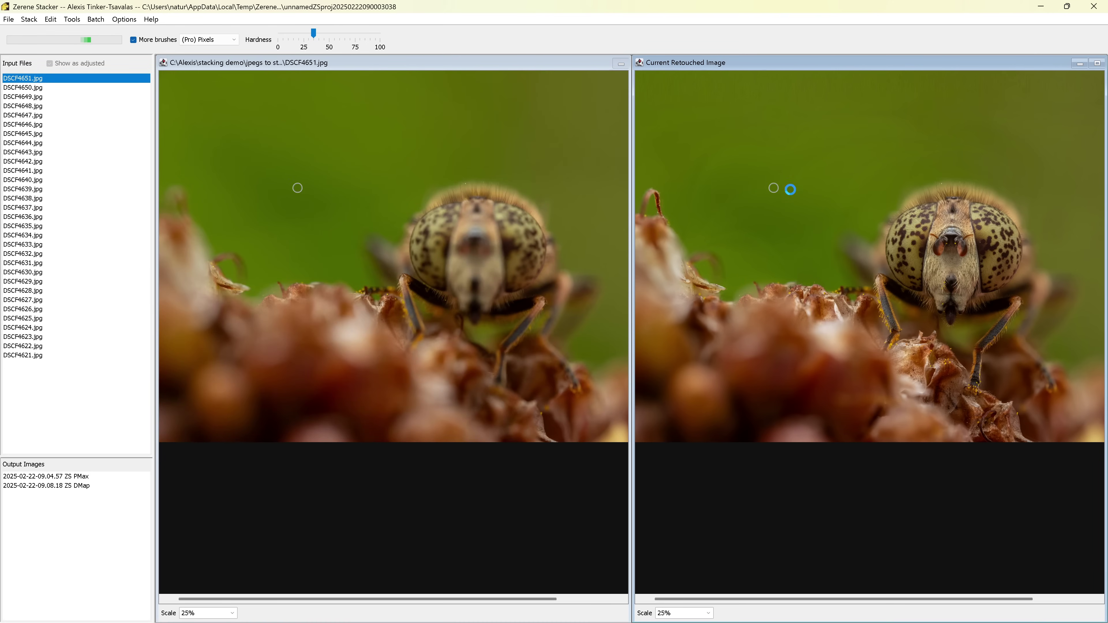
pyautogui.scroll(2, 350, 189)
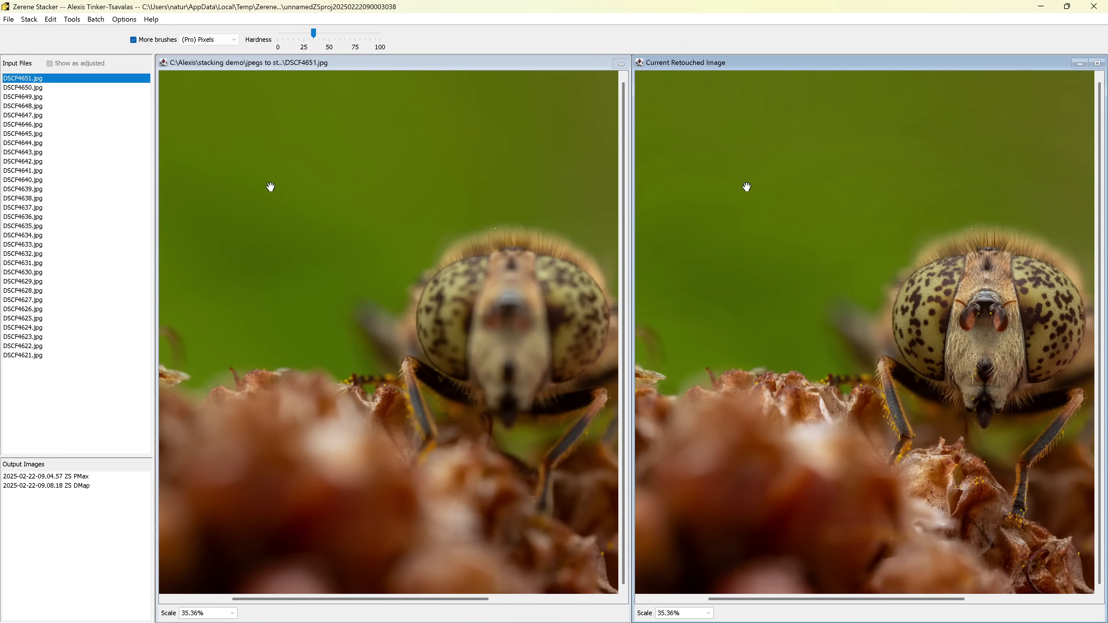
pyautogui.moveTo(420, 214); pyautogui.dragTo(471, 226)
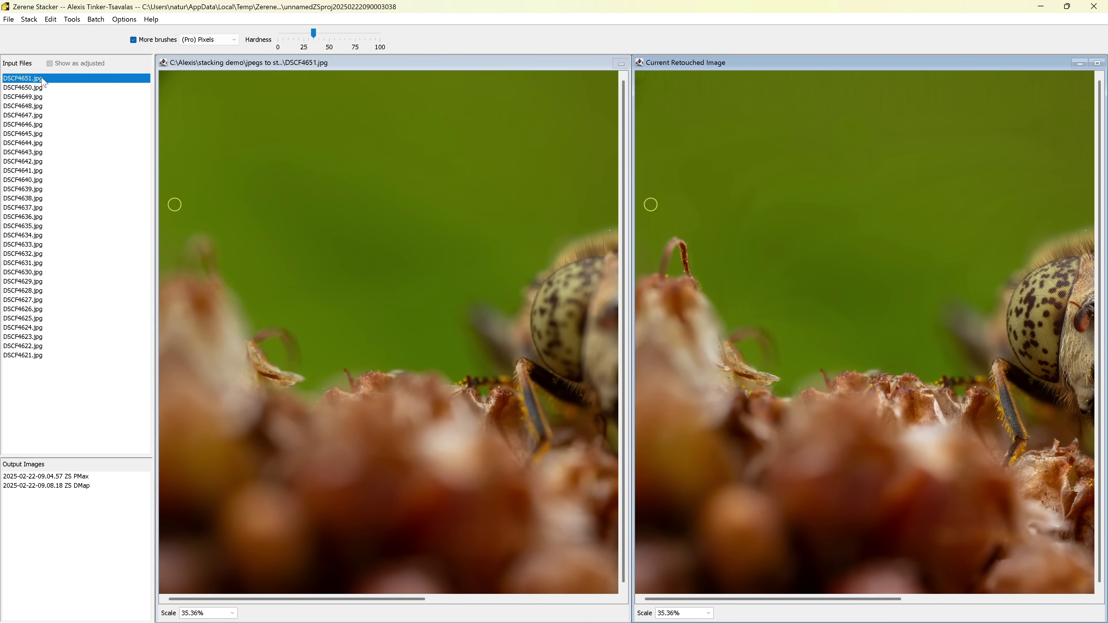
pyautogui.scroll(5, 414, 238)
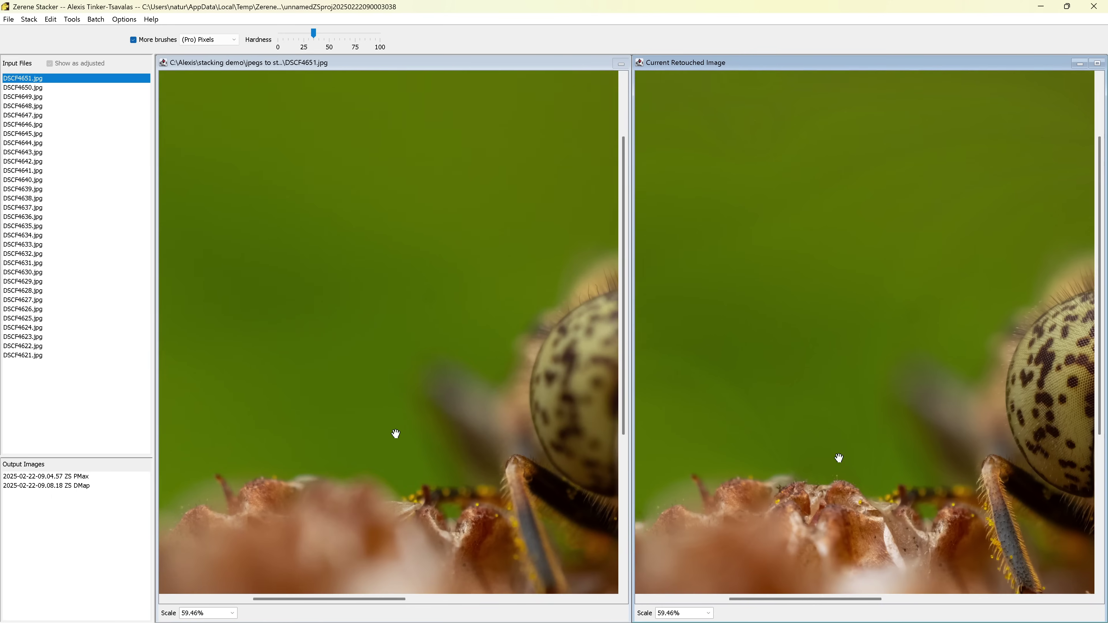
# - Enlarge the retouching brush and paint the smooth green background from DSCF4651.jpg over the area between the flower and the insect's head
pyautogui.press('Right')
pyautogui.press('Right')
pyautogui.press('Right')
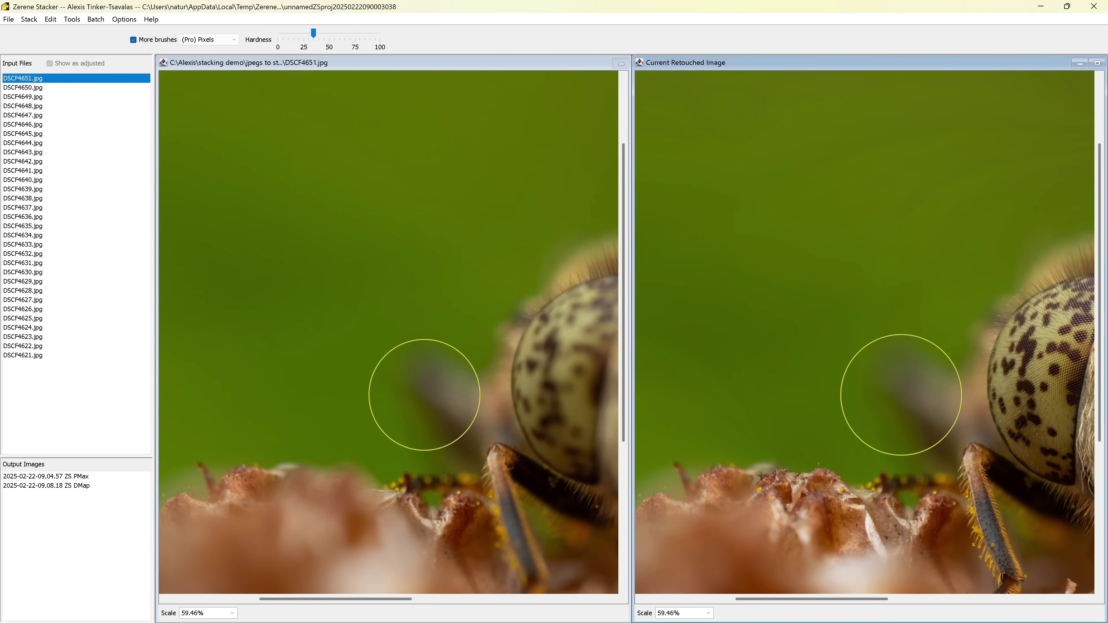
pyautogui.moveTo(901, 396)
pyautogui.mouseDown()
pyautogui.moveTo(701, 403)
pyautogui.moveTo(975, 386)
pyautogui.mouseUp()
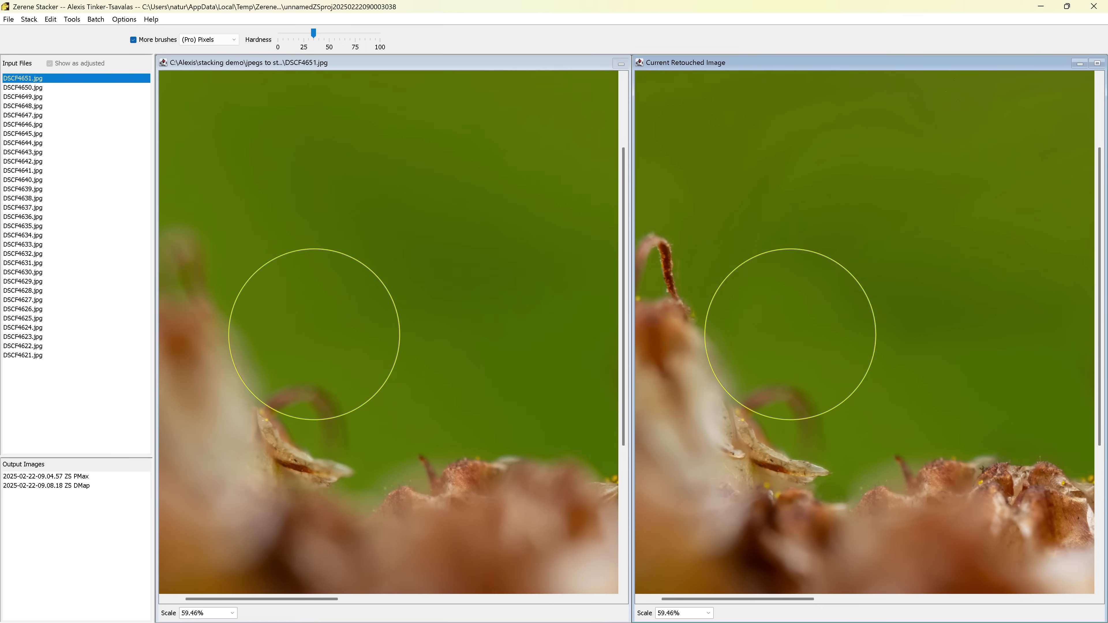
pyautogui.scroll(-5, 790, 235)
pyautogui.moveTo(872, 337); pyautogui.dragTo(785, 326)
pyautogui.moveTo(896, 295); pyautogui.dragTo(832, 295)
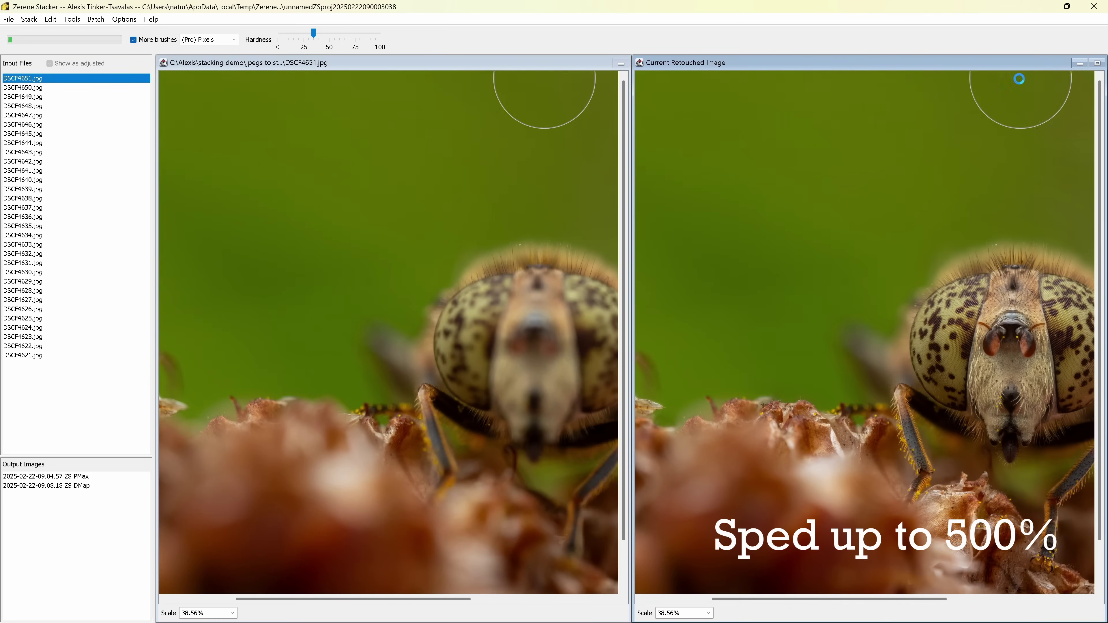
# - Brush the DSCF4651.jpg background over the areas above and to the right of the insect, and check the whole image
pyautogui.moveTo(540, 77); pyautogui.dragTo(373, 88)
pyautogui.moveTo(425, 173); pyautogui.dragTo(349, 226)
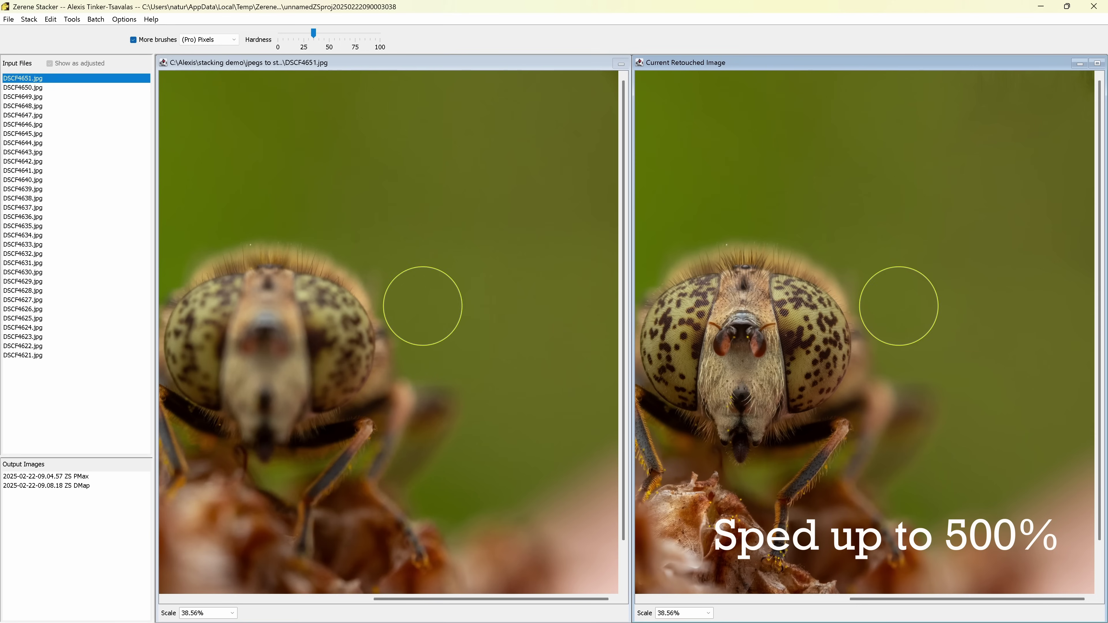
pyautogui.scroll(1, 384, 427)
pyautogui.scroll(5, 362, 456)
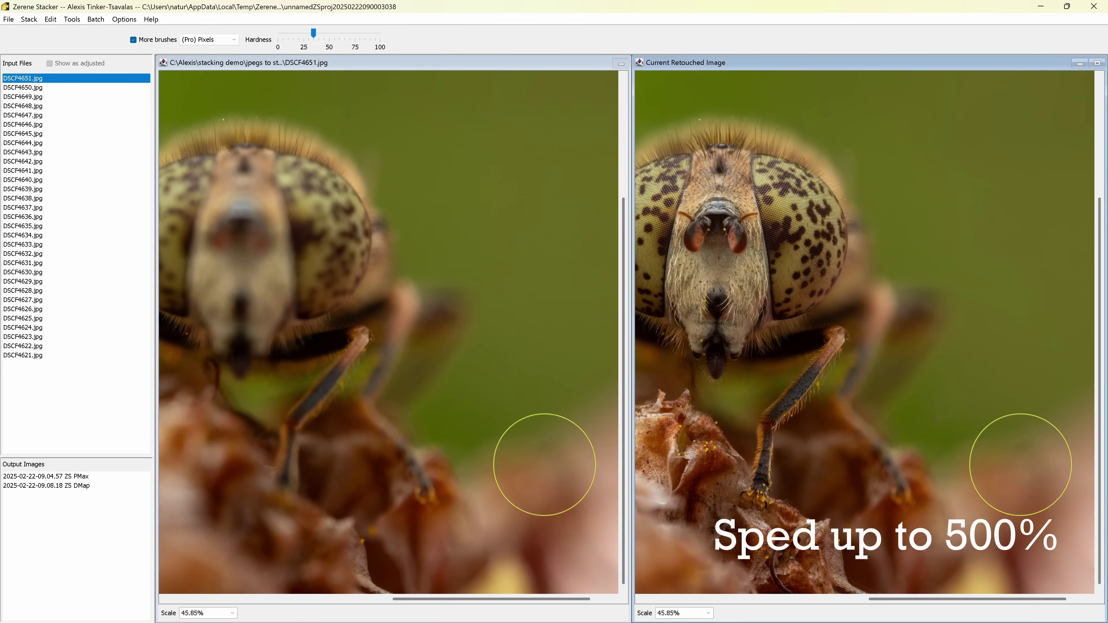
pyautogui.moveTo(426, 137); pyautogui.dragTo(394, 294)
pyautogui.scroll(-5, 557, 161)
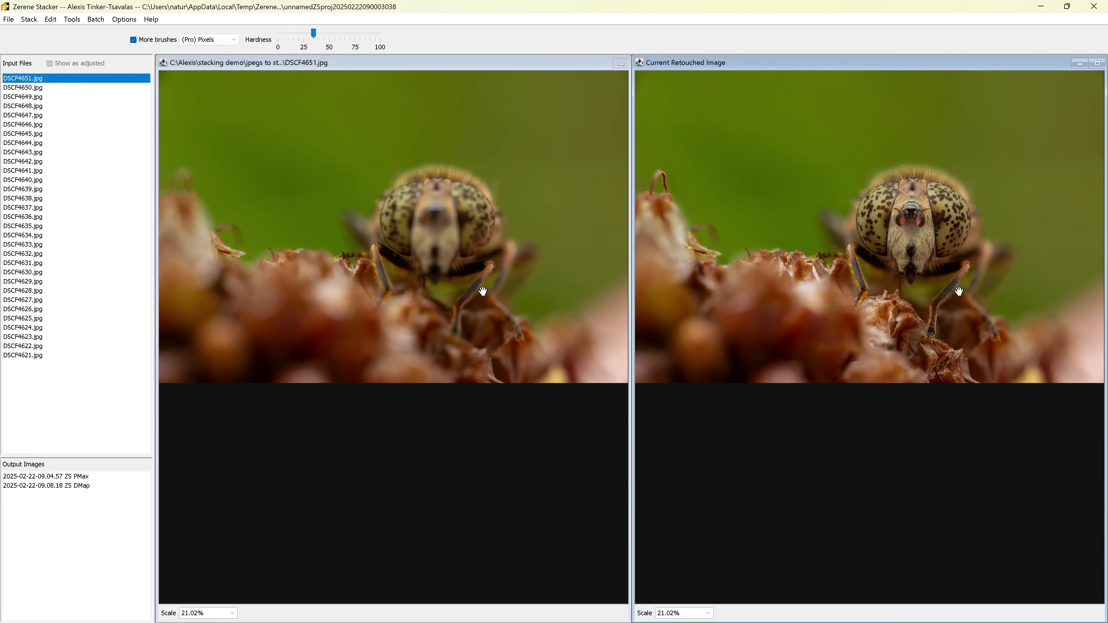
pyautogui.scroll(3, 393, 289)
pyautogui.scroll(1, 451, 286)
pyautogui.moveTo(454, 329); pyautogui.dragTo(336, 289)
pyautogui.scroll(2, 323, 286)
pyautogui.scroll(-2, 296, 277)
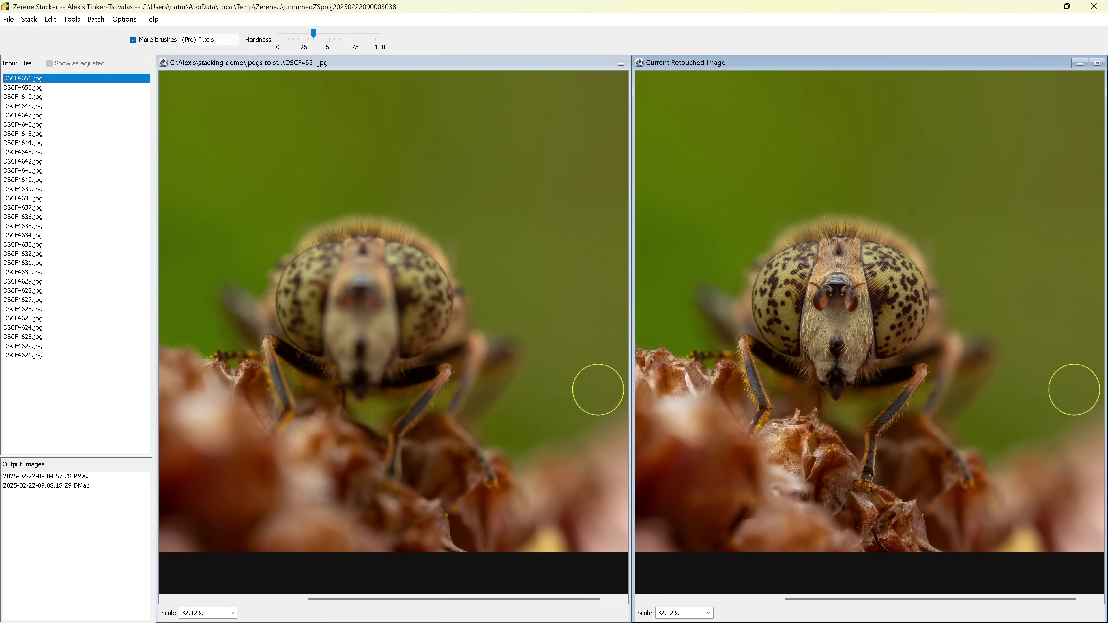
# - Set the PMax output as the retouching source and compare its face, front leg and flower edges with the retouched image
pyautogui.click(58, 477)
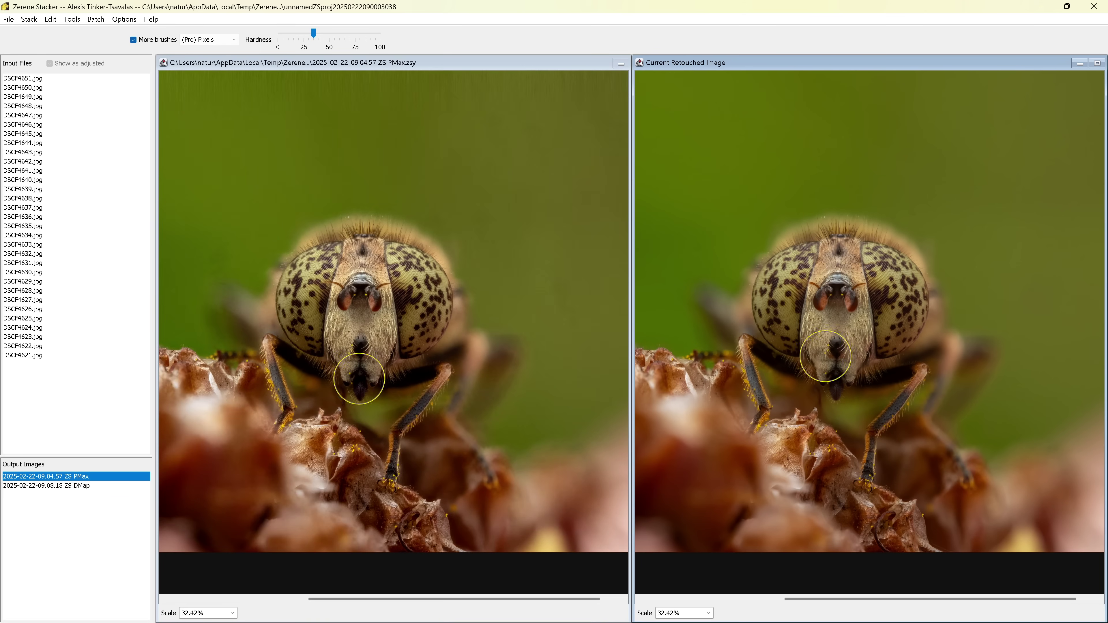
pyautogui.scroll(4, 348, 311)
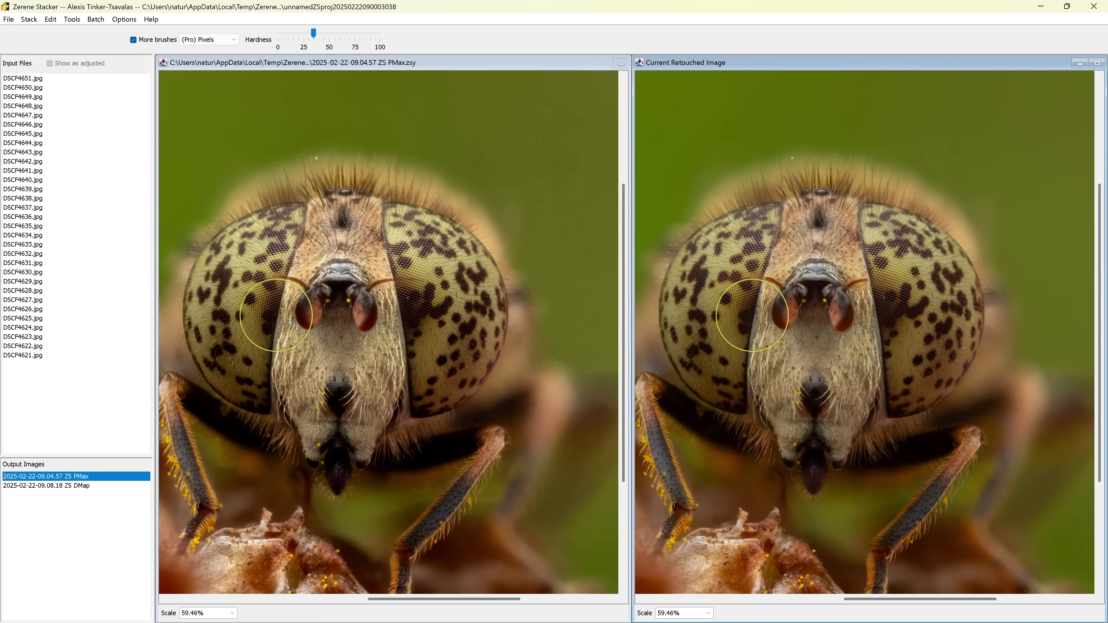
pyautogui.moveTo(332, 362); pyautogui.dragTo(435, 285)
pyautogui.moveTo(363, 401)
pyautogui.mouseDown()
pyautogui.moveTo(402, 403)
pyautogui.moveTo(378, 413)
pyautogui.mouseUp()
pyautogui.moveTo(313, 392); pyautogui.dragTo(386, 419)
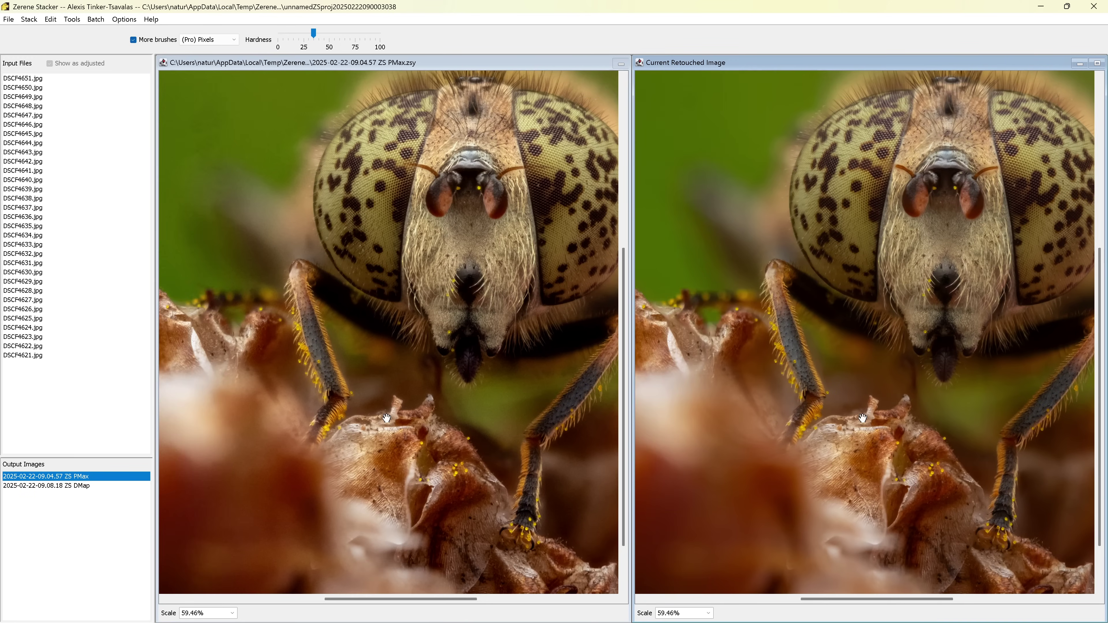
pyautogui.scroll(5, 323, 396)
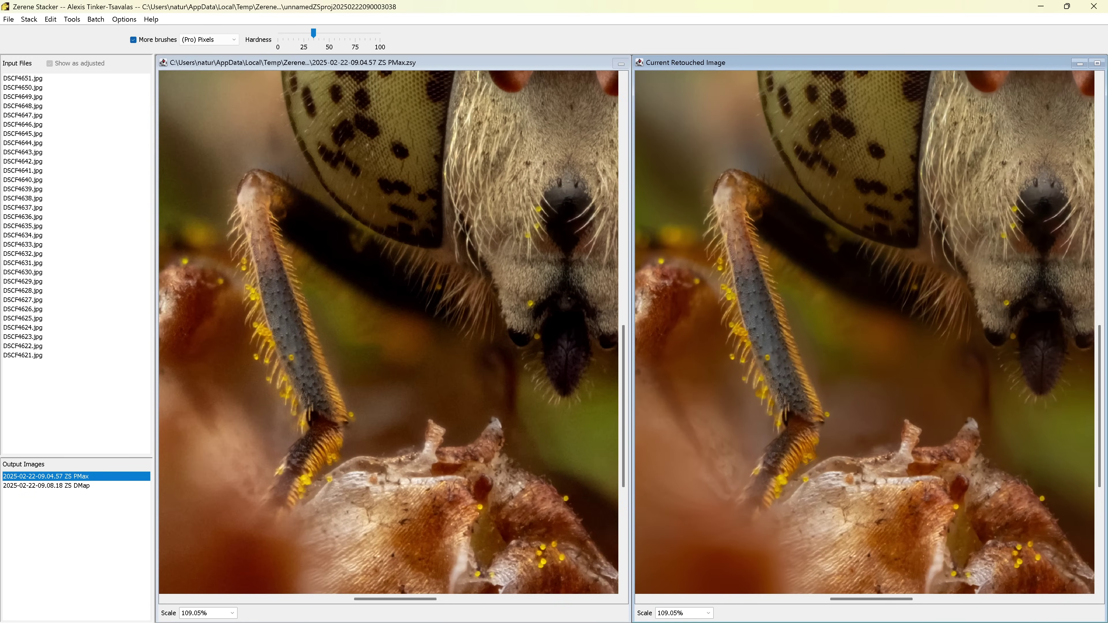
pyautogui.moveTo(332, 397); pyautogui.dragTo(401, 367)
pyautogui.scroll(-1, 494, 456)
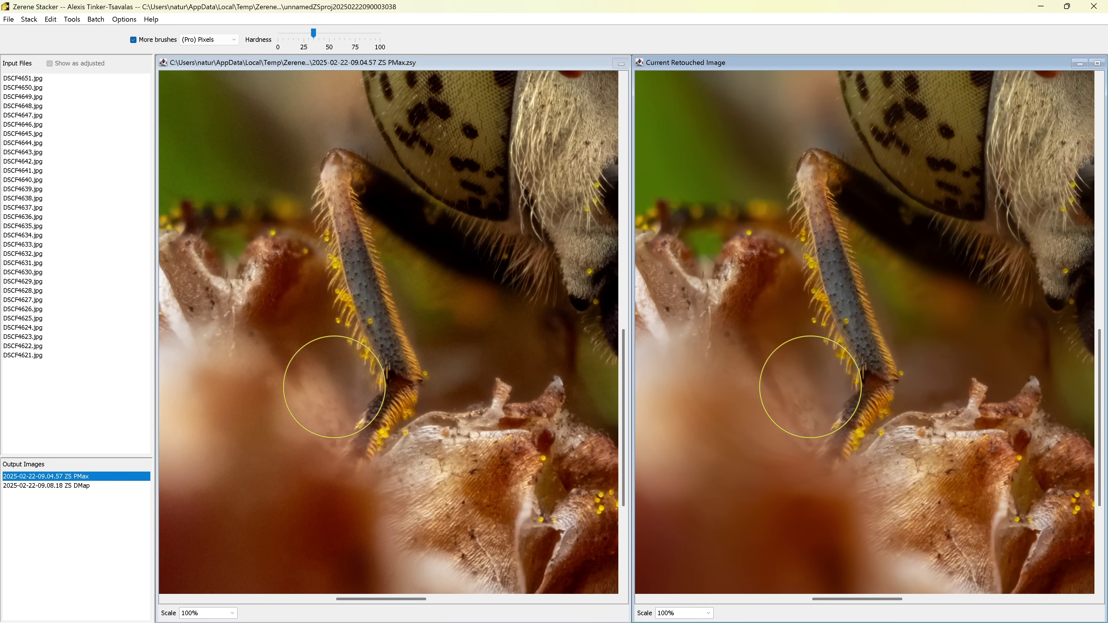
pyautogui.press('s')
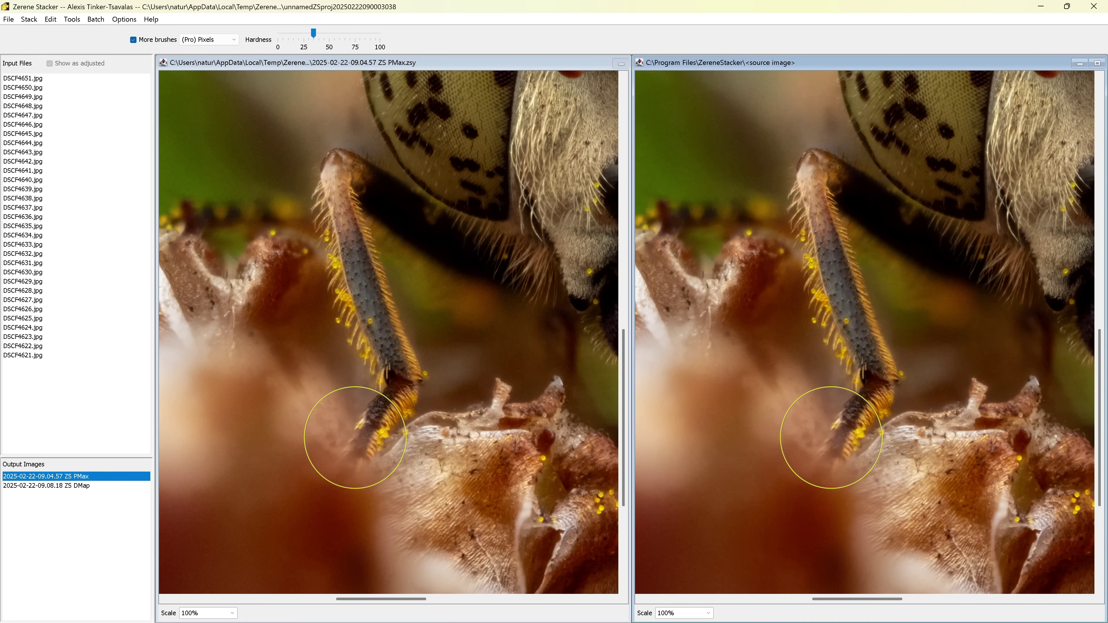
pyautogui.moveTo(361, 408); pyautogui.dragTo(451, 431)
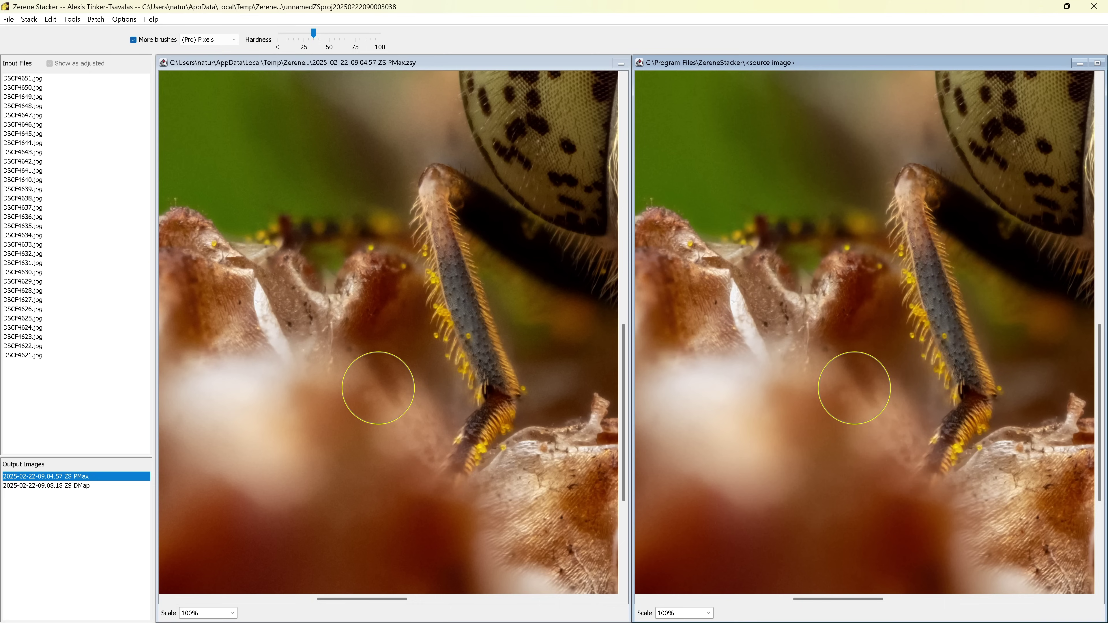
pyautogui.press('s')
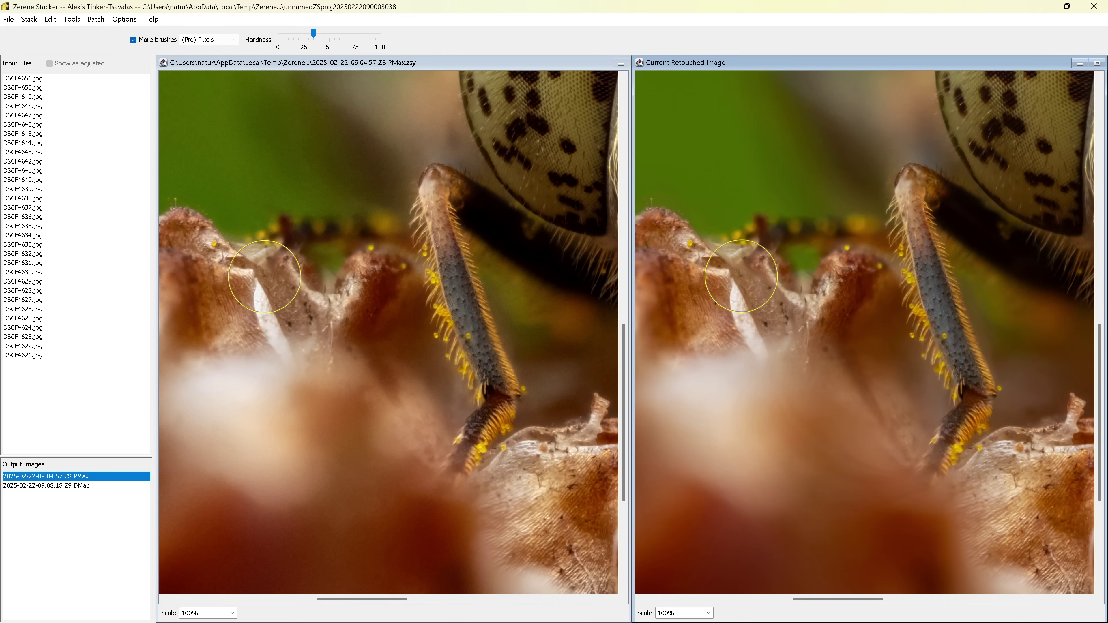
# - Brush detail from the PMax output onto the flower edges and around the front feet, resizing the brush to suit each area
pyautogui.moveTo(792, 329); pyautogui.dragTo(736, 282)
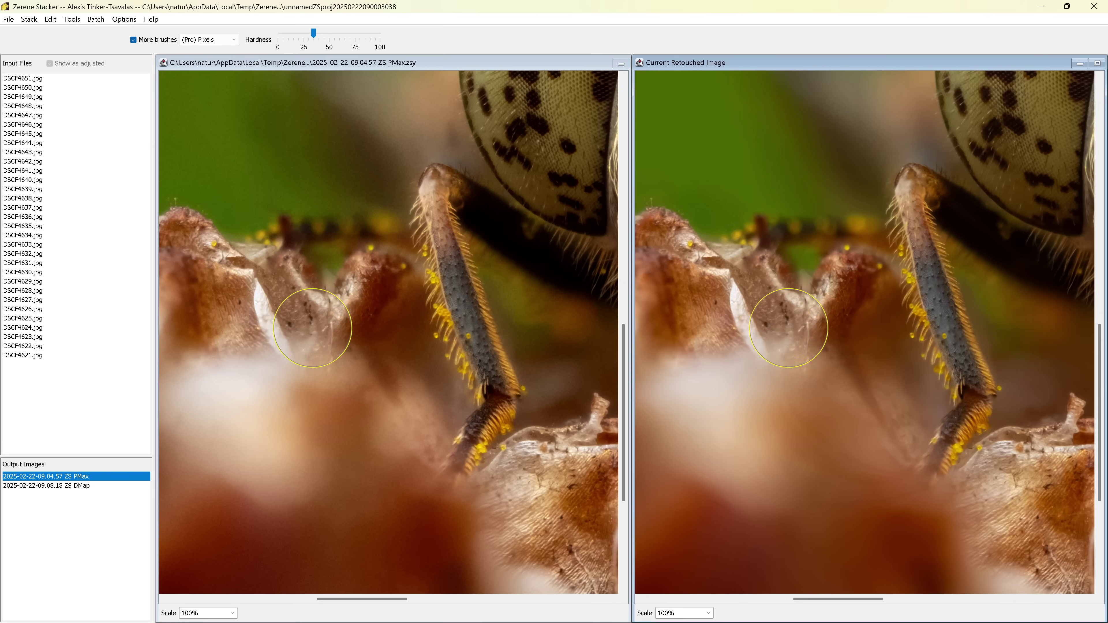
pyautogui.scroll(4, 873, 429)
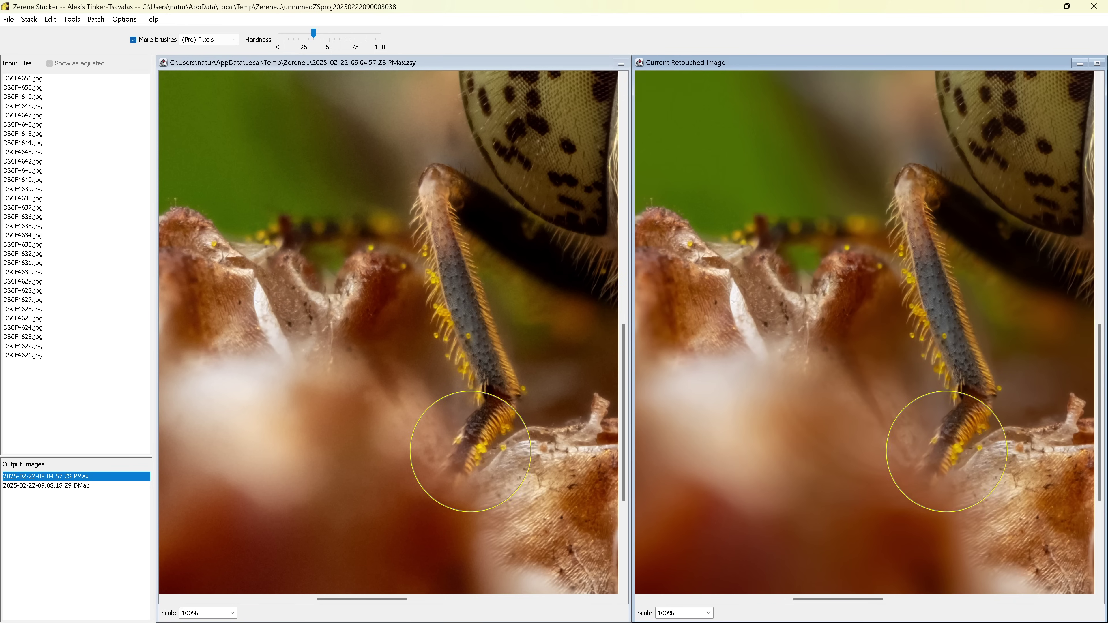
pyautogui.moveTo(944, 450); pyautogui.dragTo(817, 364)
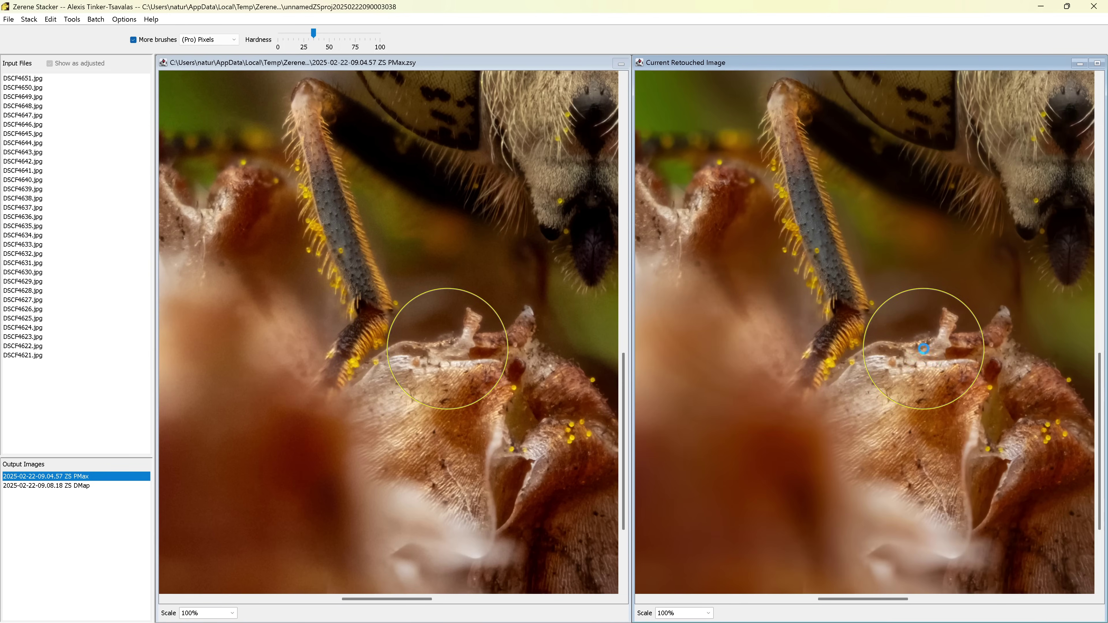
pyautogui.moveTo(549, 423); pyautogui.dragTo(224, 265)
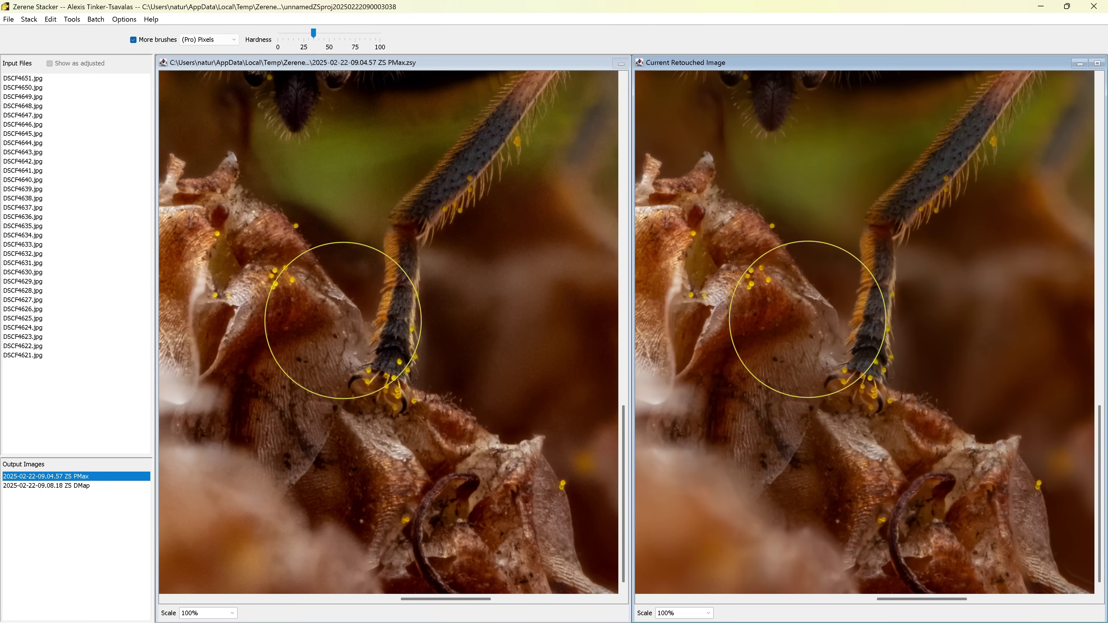
pyautogui.scroll(-3, 364, 350)
pyautogui.moveTo(419, 400); pyautogui.dragTo(258, 264)
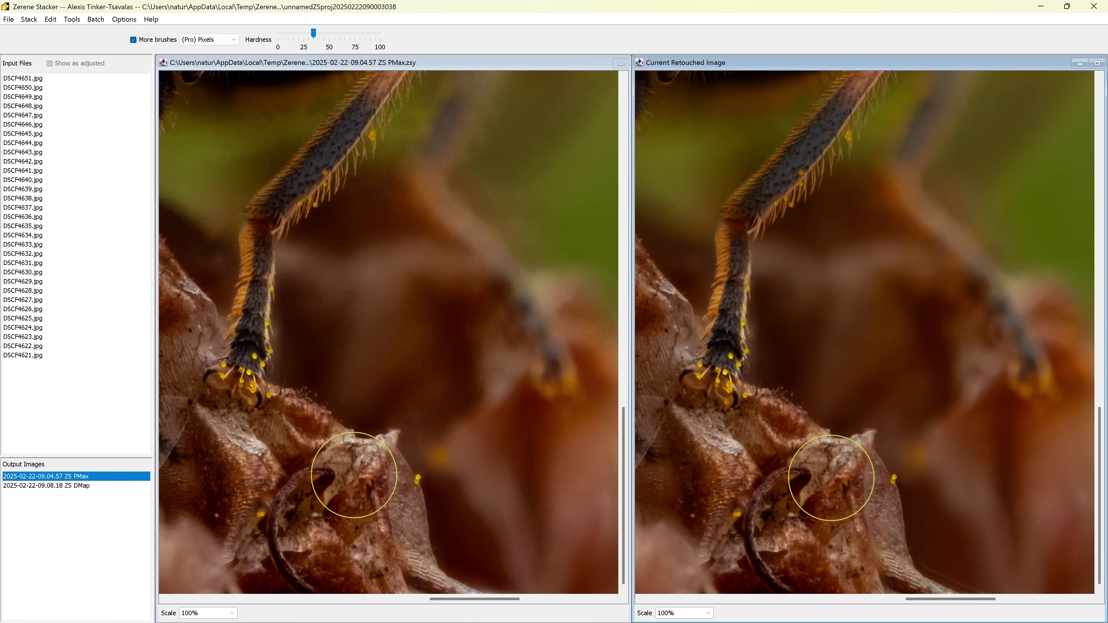
pyautogui.scroll(-2, 832, 478)
# - Compare the leg, mouthparts and face with the PMax output, and brush PMax detail onto the tips of both antennae
pyautogui.moveTo(717, 328); pyautogui.dragTo(886, 585)
pyautogui.press('s')
pyautogui.scroll(2, 798, 382)
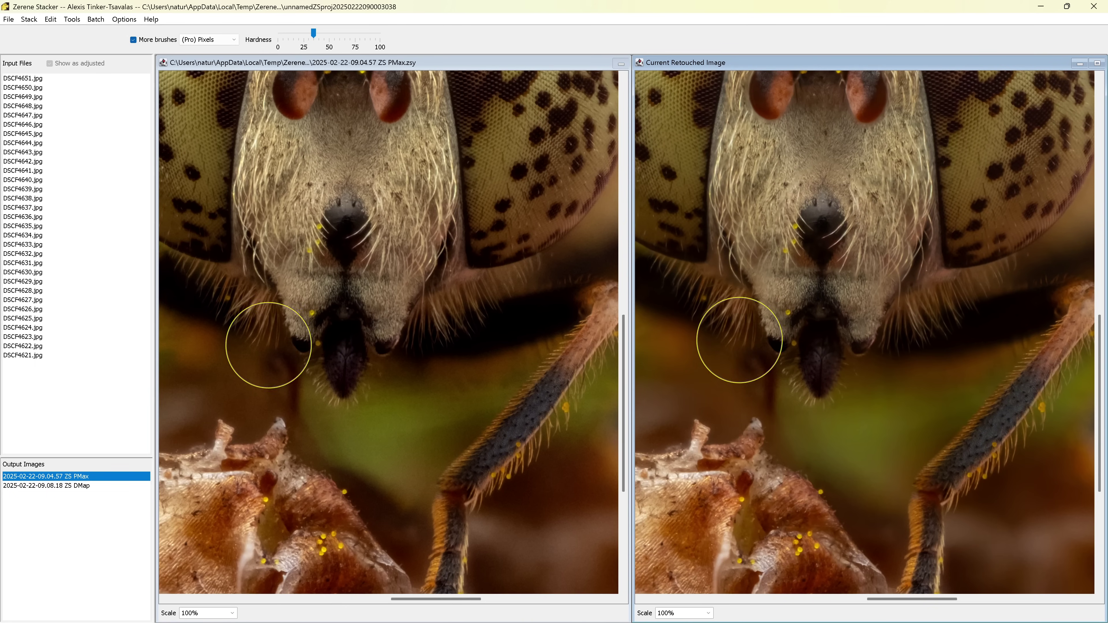
pyautogui.moveTo(726, 173); pyautogui.dragTo(804, 259)
pyautogui.moveTo(893, 330)
pyautogui.mouseDown()
pyautogui.moveTo(915, 177)
pyautogui.moveTo(893, 412)
pyautogui.mouseUp()
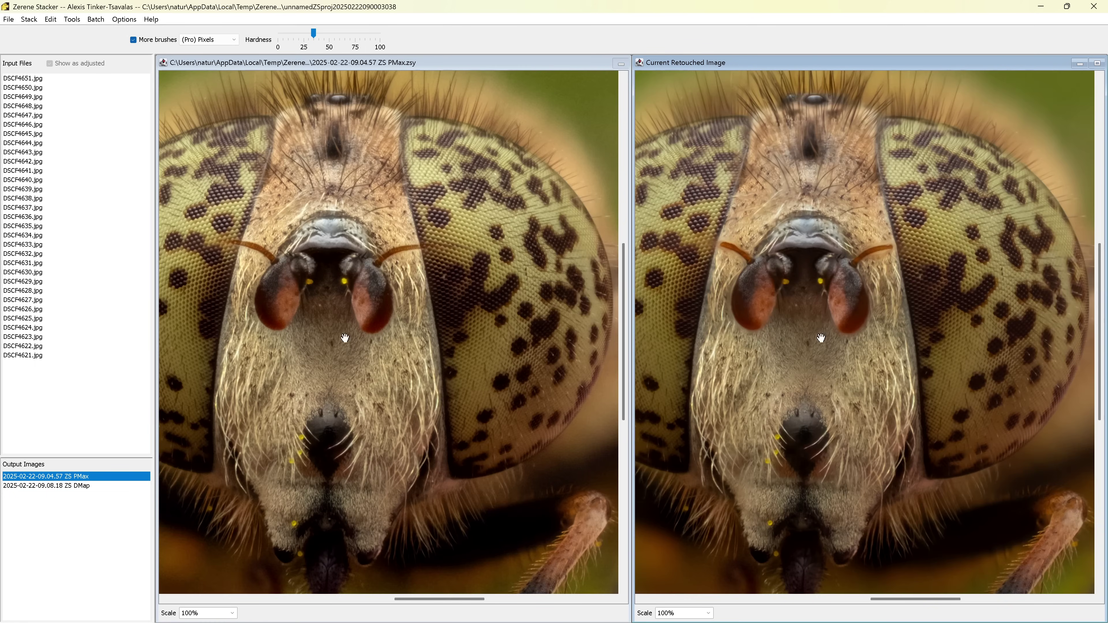
pyautogui.scroll(3, 820, 339)
pyautogui.moveTo(767, 239); pyautogui.dragTo(831, 331)
pyautogui.scroll(2, 354, 331)
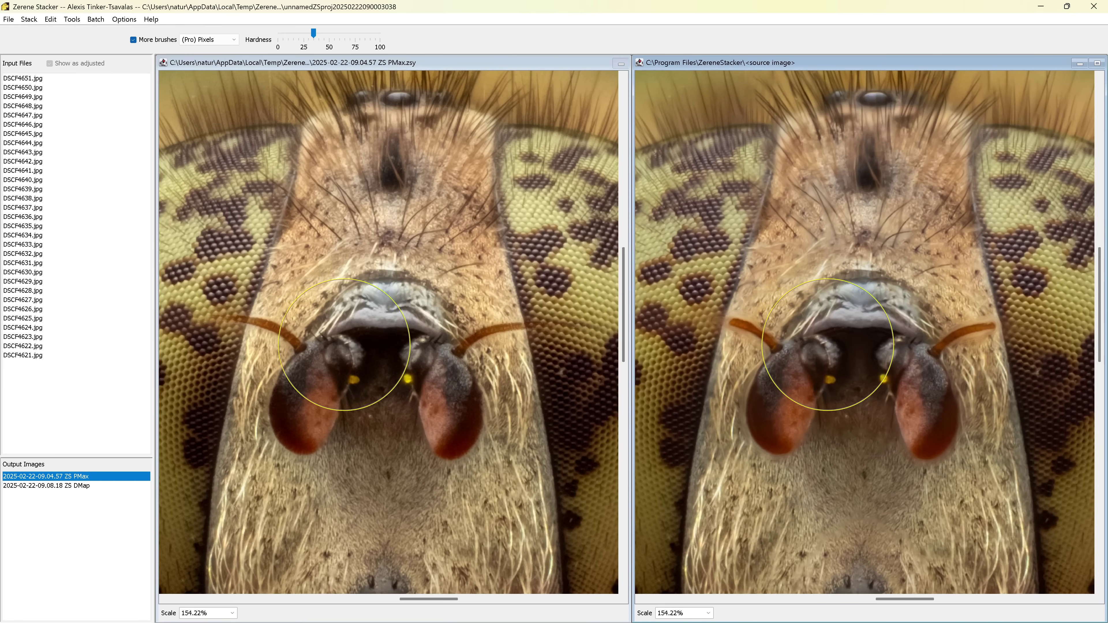
pyautogui.moveTo(295, 438)
pyautogui.mouseDown()
pyautogui.moveTo(285, 396)
pyautogui.moveTo(228, 312)
pyautogui.mouseUp()
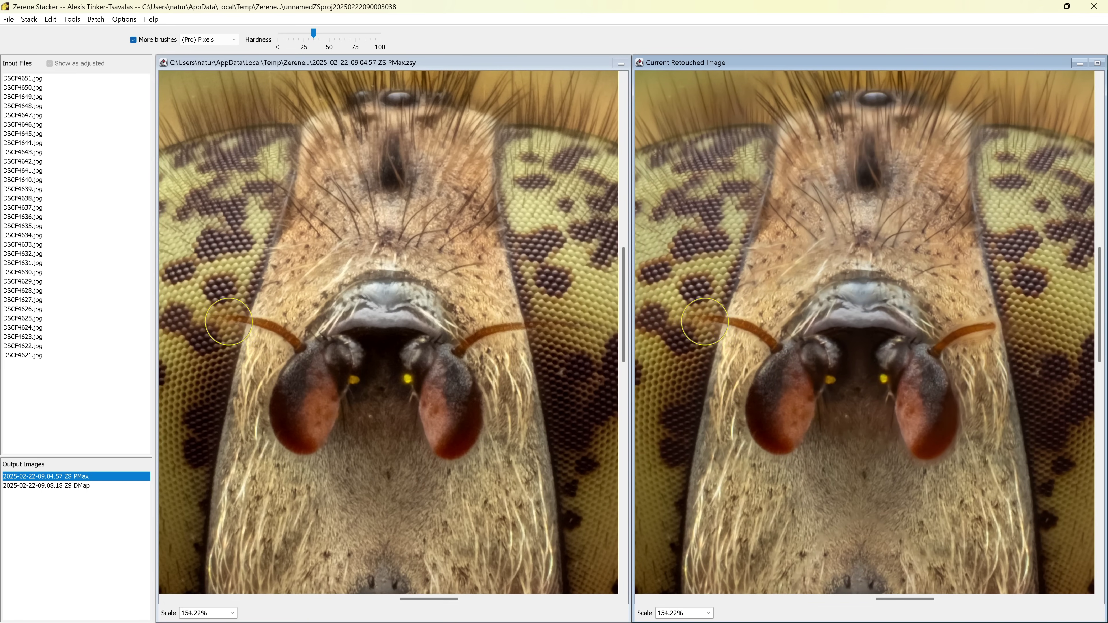
pyautogui.press('s')
pyautogui.moveTo(875, 367)
pyautogui.mouseDown()
pyautogui.moveTo(1035, 328)
pyautogui.moveTo(1015, 331)
pyautogui.mouseUp()
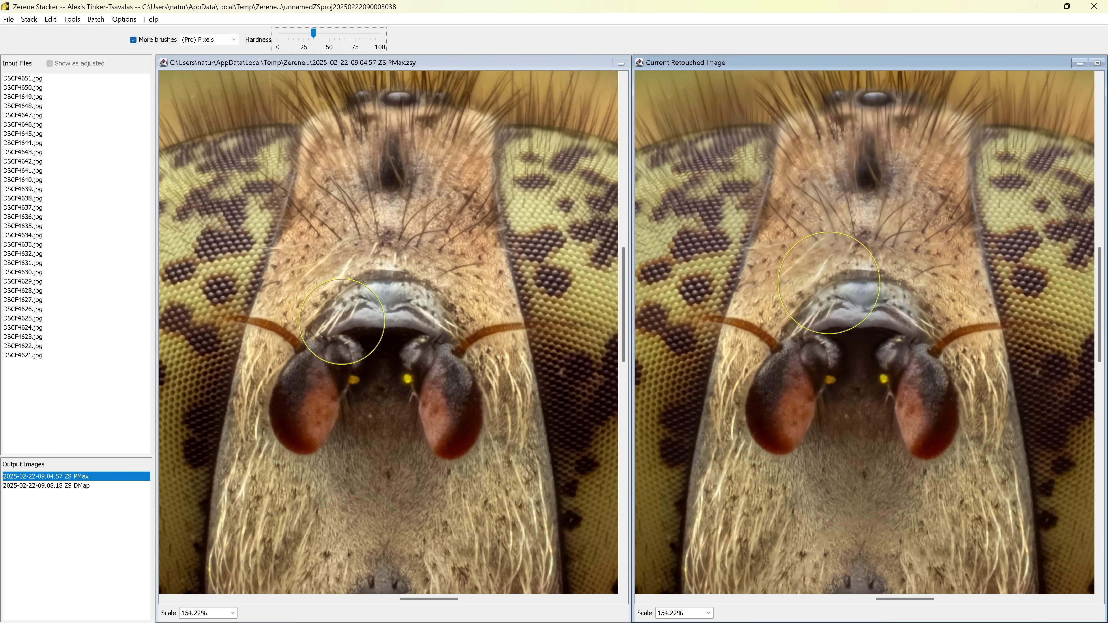
# - Brush PMax detail onto the hairs along the top of the head and above both eyes, adjusting the brush size
pyautogui.moveTo(787, 227); pyautogui.dragTo(830, 368)
pyautogui.scroll(3, 830, 368)
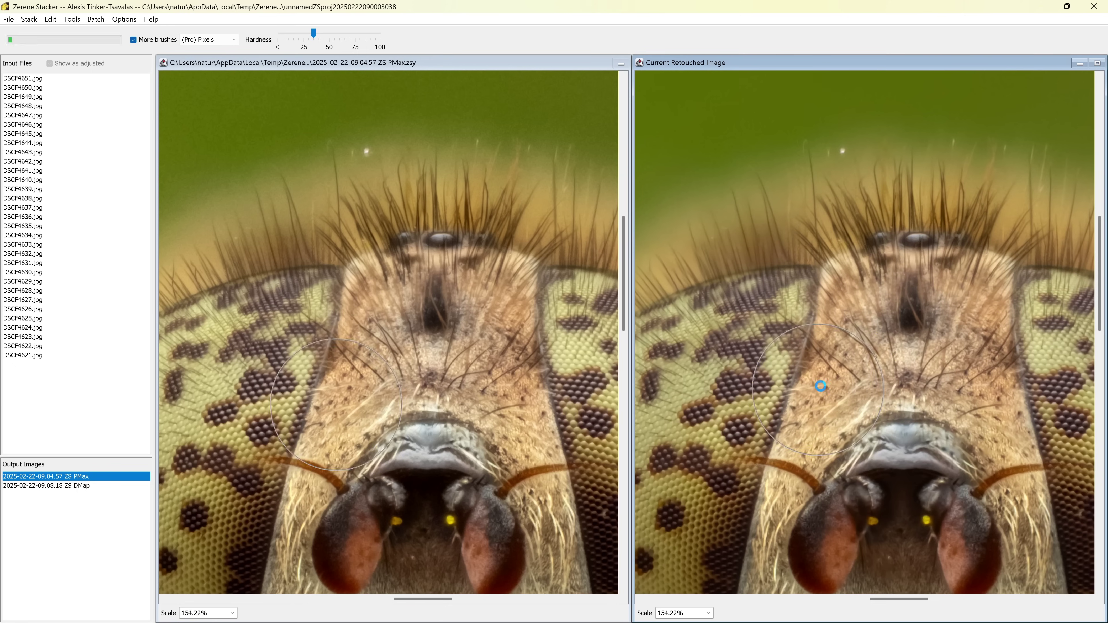
pyautogui.scroll(3, 777, 358)
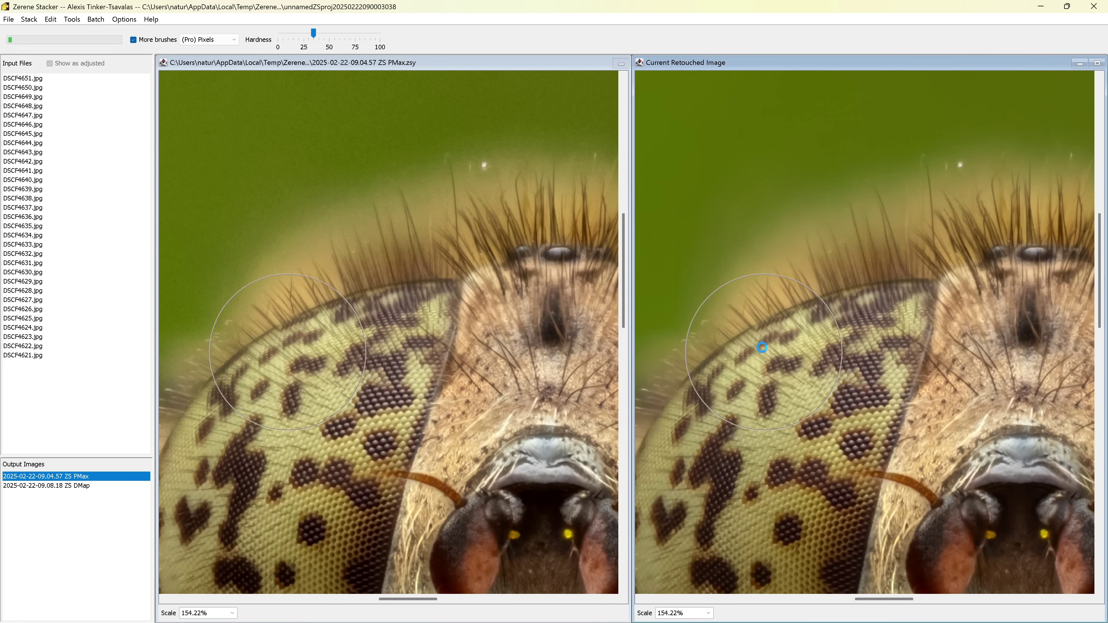
pyautogui.hscroll(5, 347, 300)
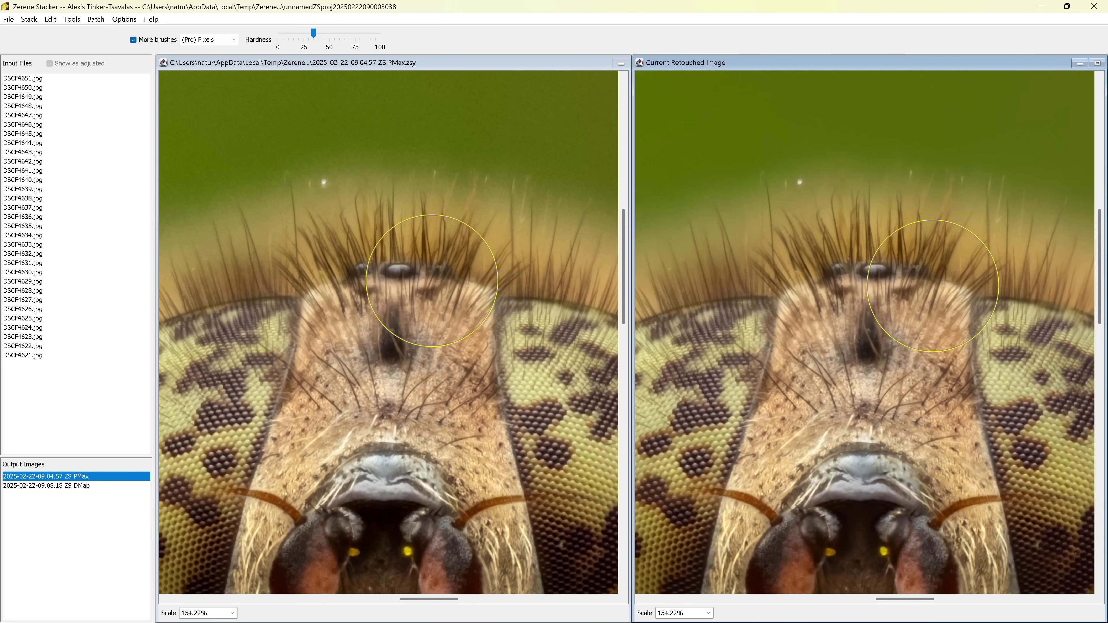
pyautogui.hscroll(5, 358, 299)
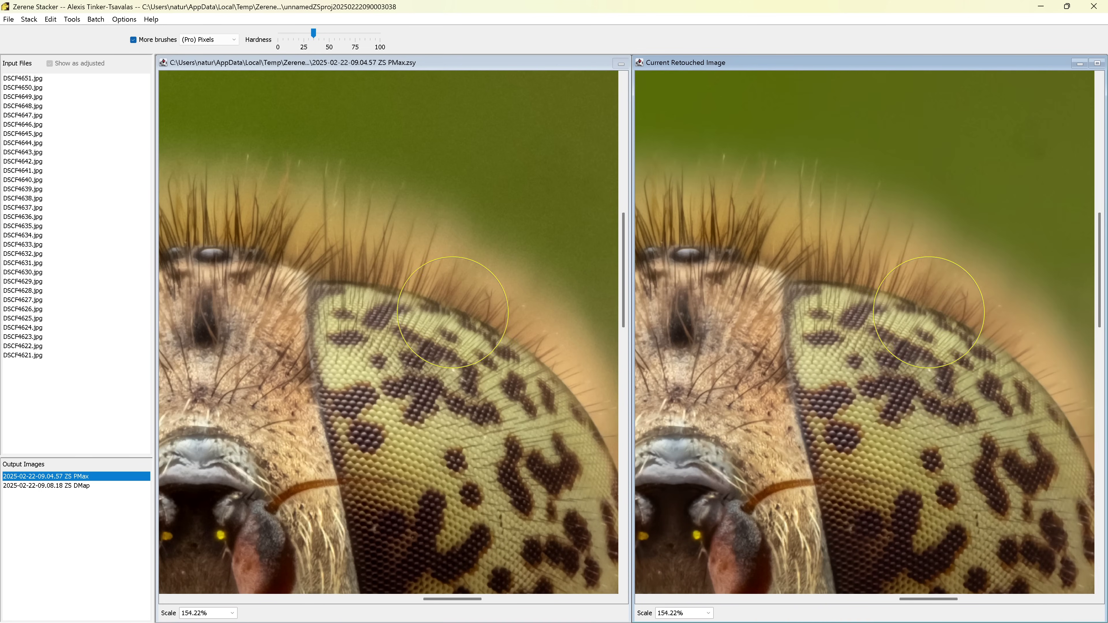
pyautogui.moveTo(253, 327); pyautogui.dragTo(186, 208)
pyautogui.press('s')
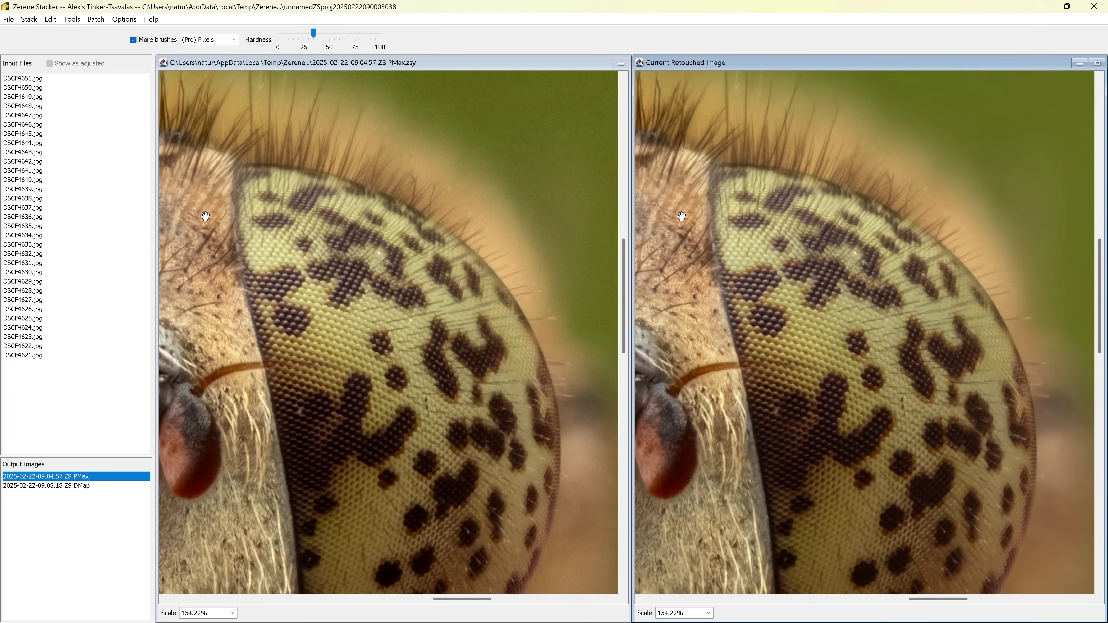
pyautogui.press('s')
# - Brush PMax detail along the outer edge of the insect's eye on the flower side, and compare both lower eye edges
pyautogui.moveTo(737, 308); pyautogui.dragTo(1107, 289)
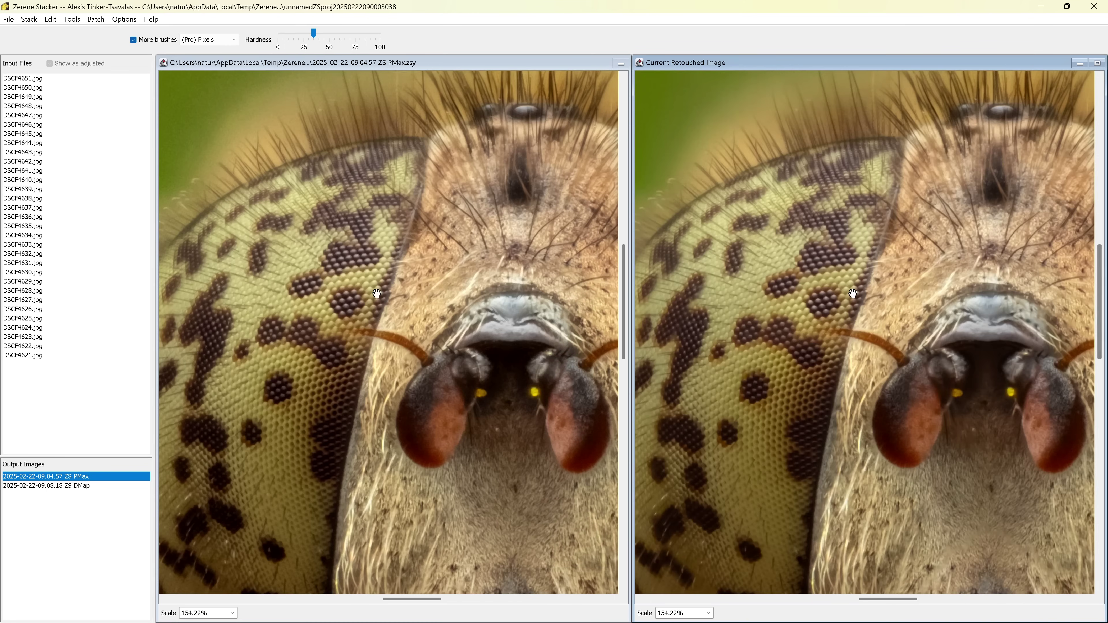
pyautogui.moveTo(377, 293); pyautogui.dragTo(509, 299)
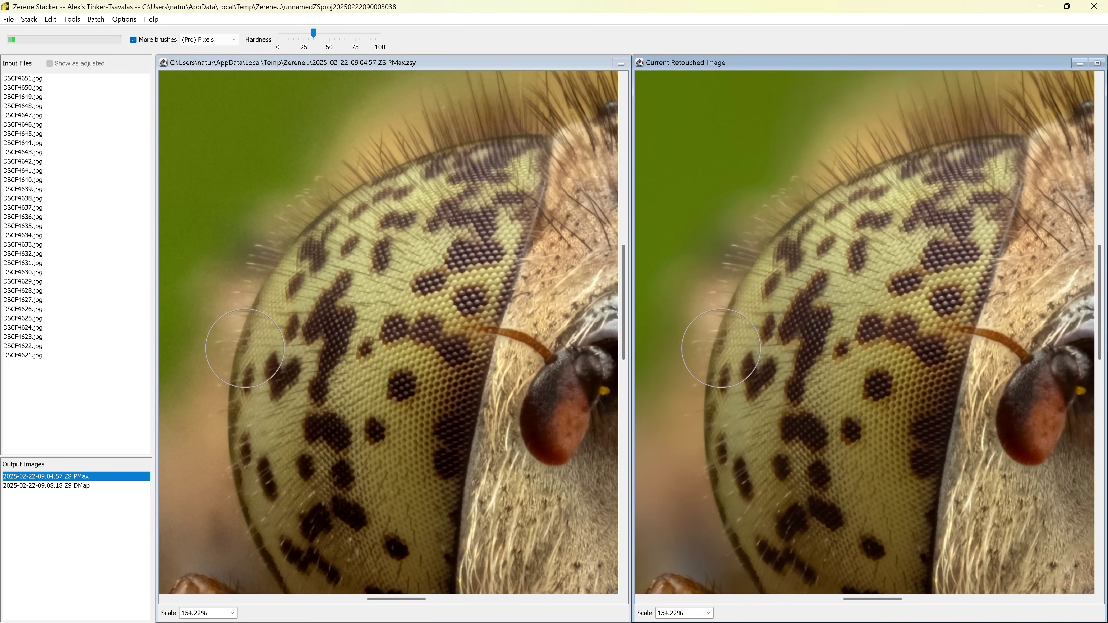
pyautogui.moveTo(327, 294); pyautogui.dragTo(292, 80)
pyautogui.scroll(2, 226, 243)
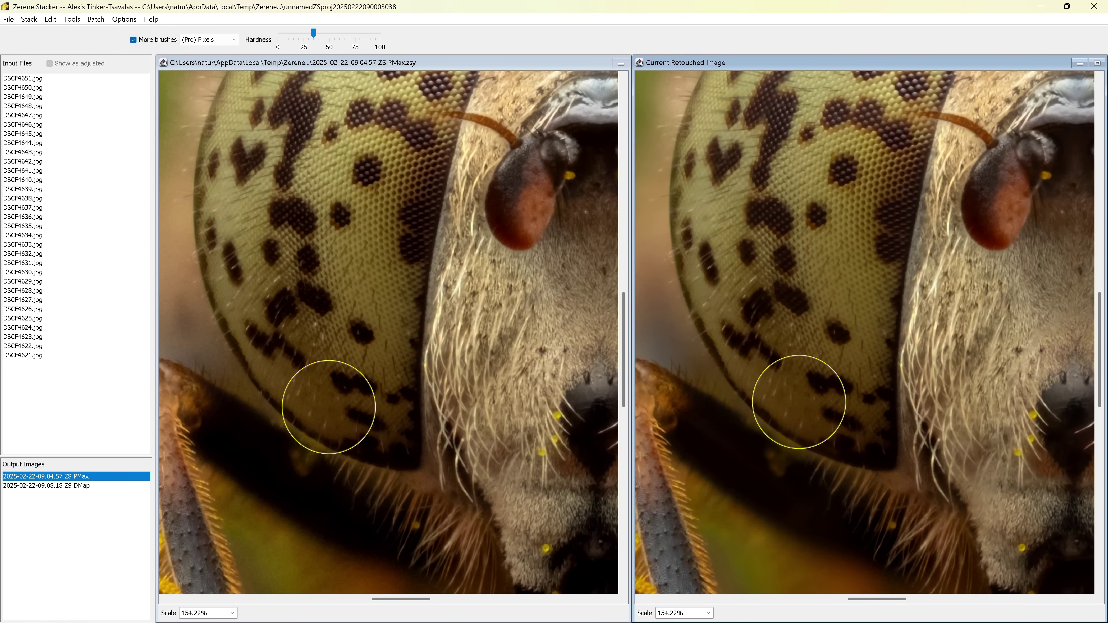
pyautogui.press('s')
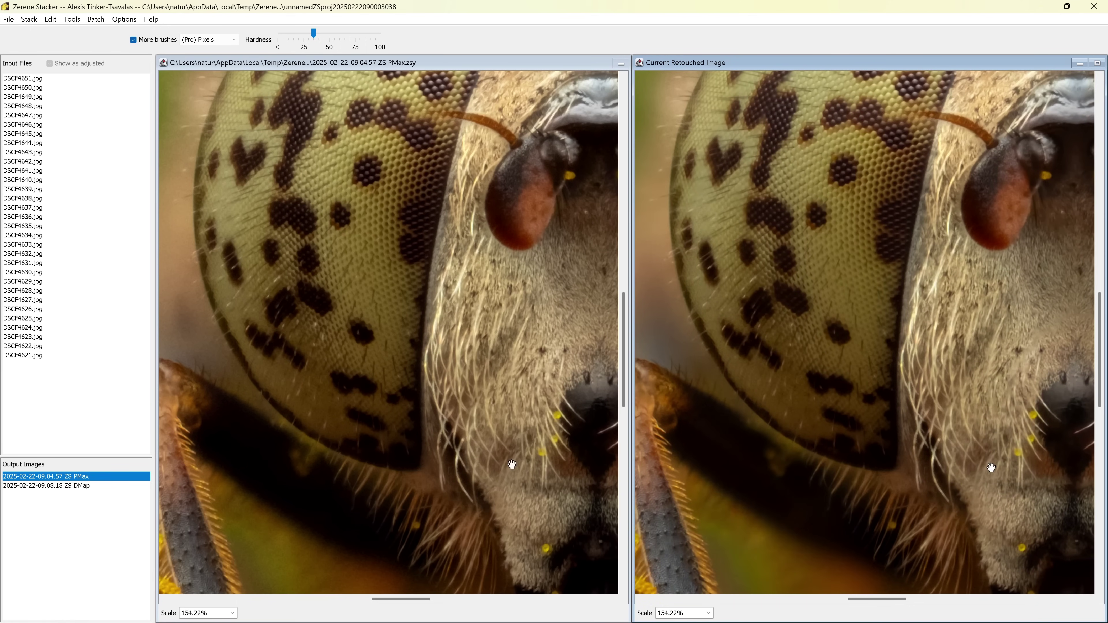
pyautogui.moveTo(992, 468)
pyautogui.mouseDown()
pyautogui.moveTo(599, 254)
pyautogui.moveTo(536, 407)
pyautogui.mouseUp()
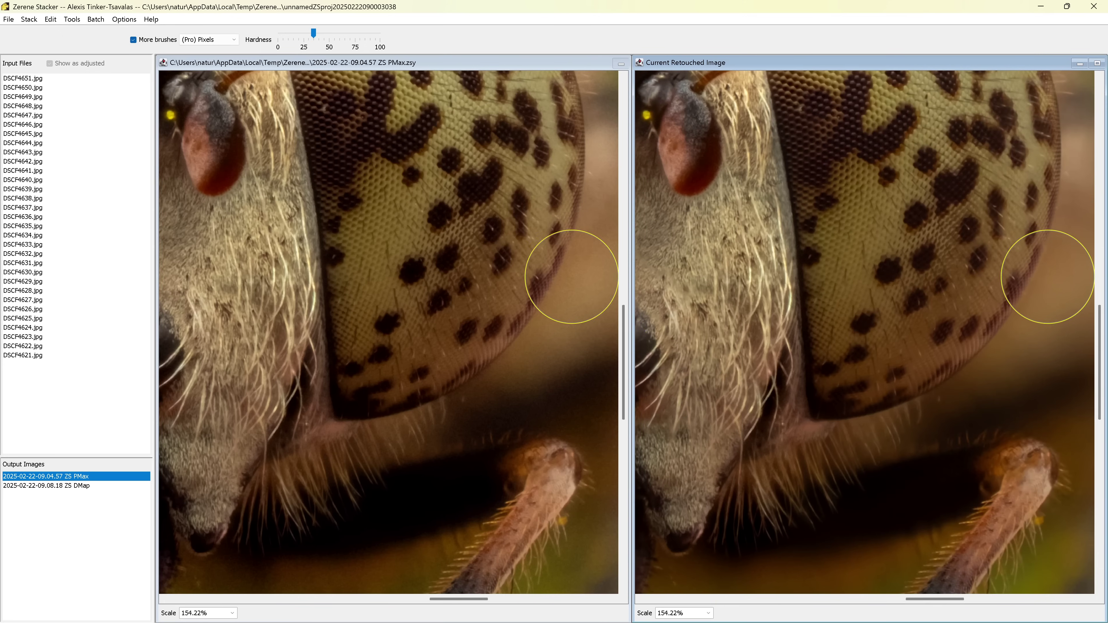
# - Examine the flower beside the insect in the retouched image against the PMax output and frames DSCF4637.jpg, DSCF4645.jpg and DSCF4642.jpg
pyautogui.scroll(-3, 507, 186)
pyautogui.scroll(-5, 499, 296)
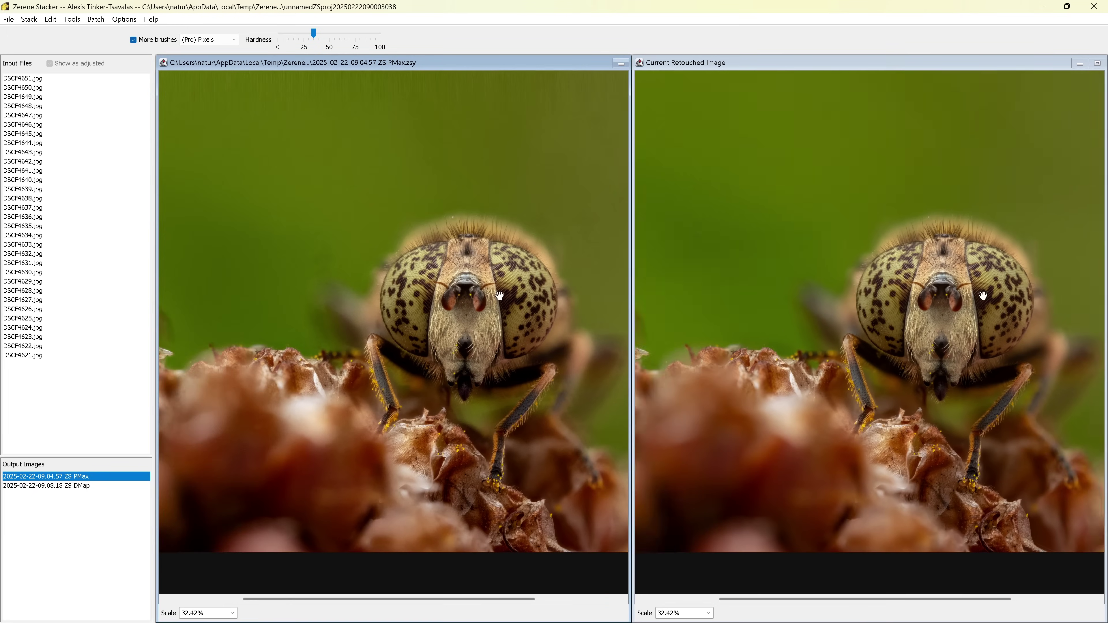
pyautogui.moveTo(984, 297); pyautogui.dragTo(1057, 297)
pyautogui.scroll(1, 817, 367)
pyautogui.moveTo(816, 366); pyautogui.dragTo(970, 371)
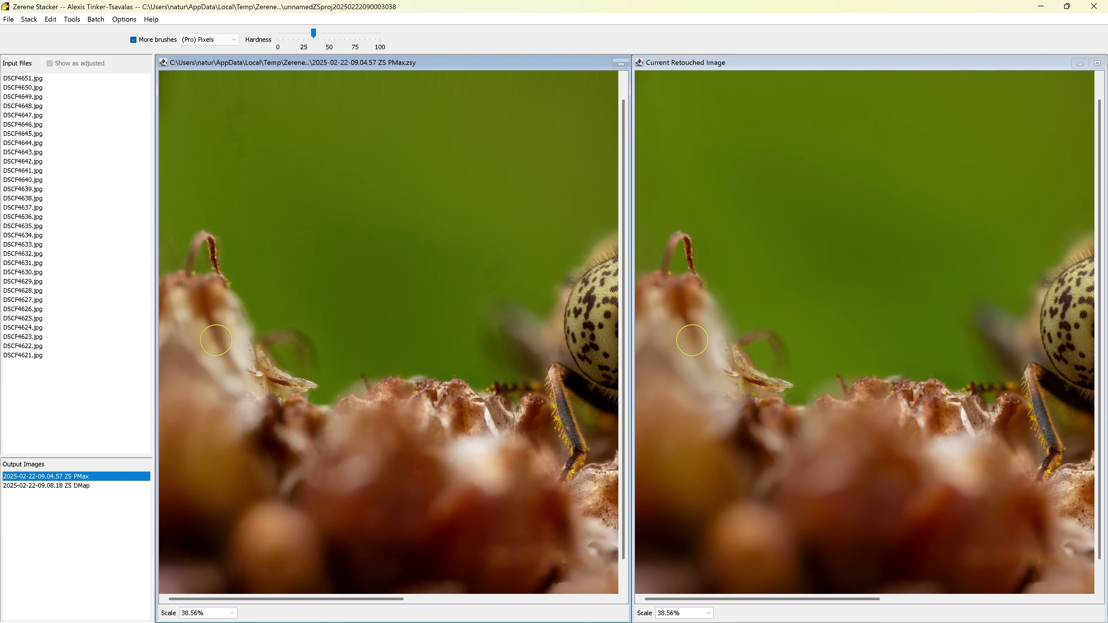
pyautogui.scroll(-1, 424, 433)
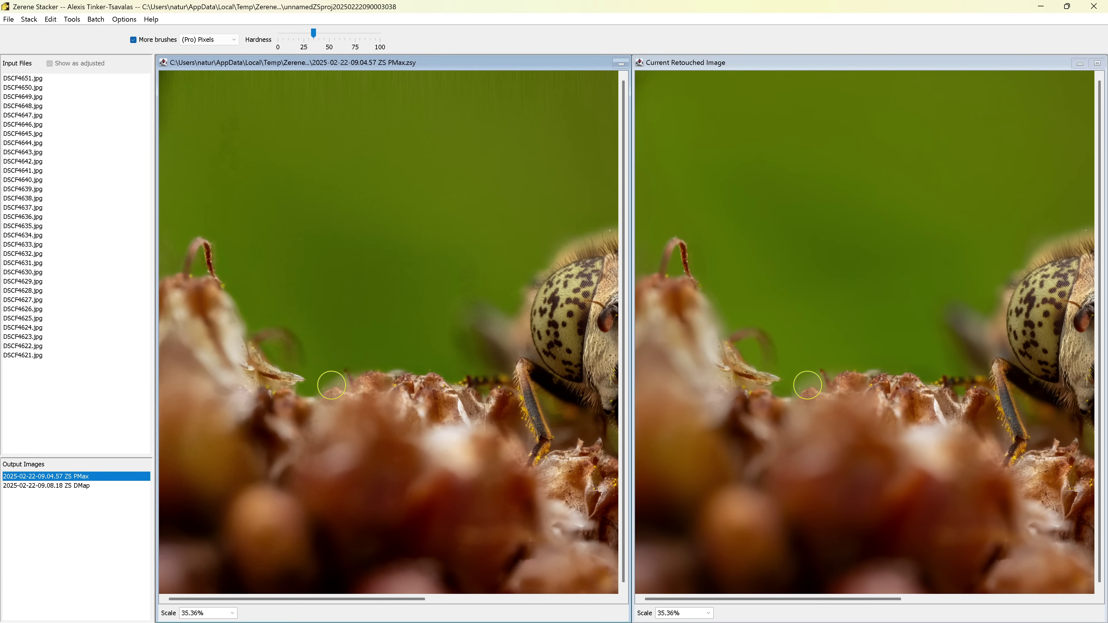
pyautogui.click(86, 211)
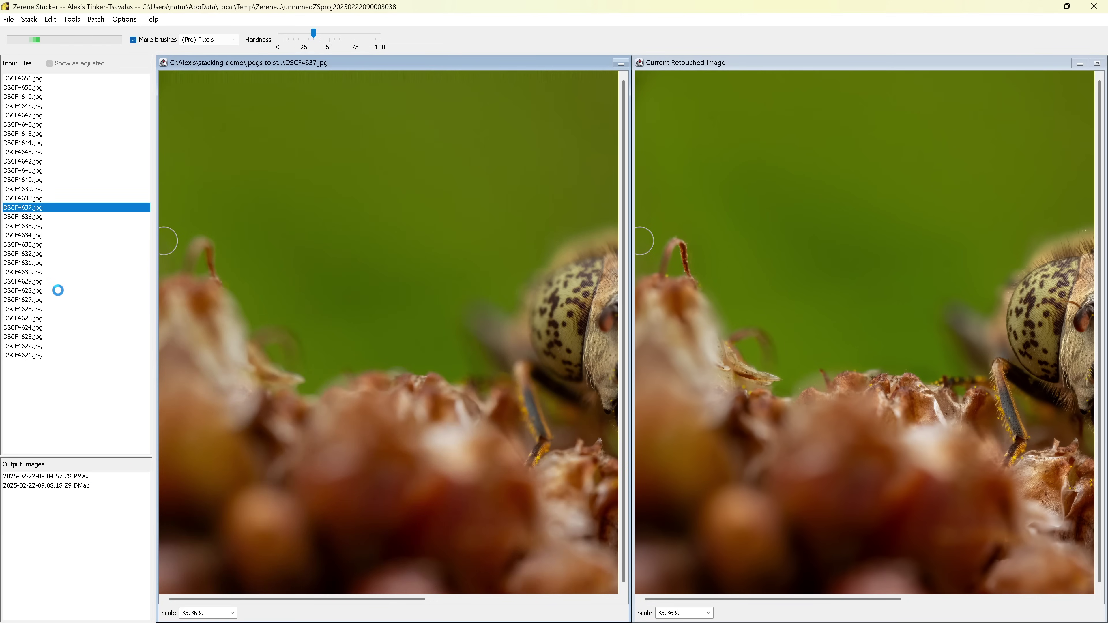
pyautogui.click(57, 134)
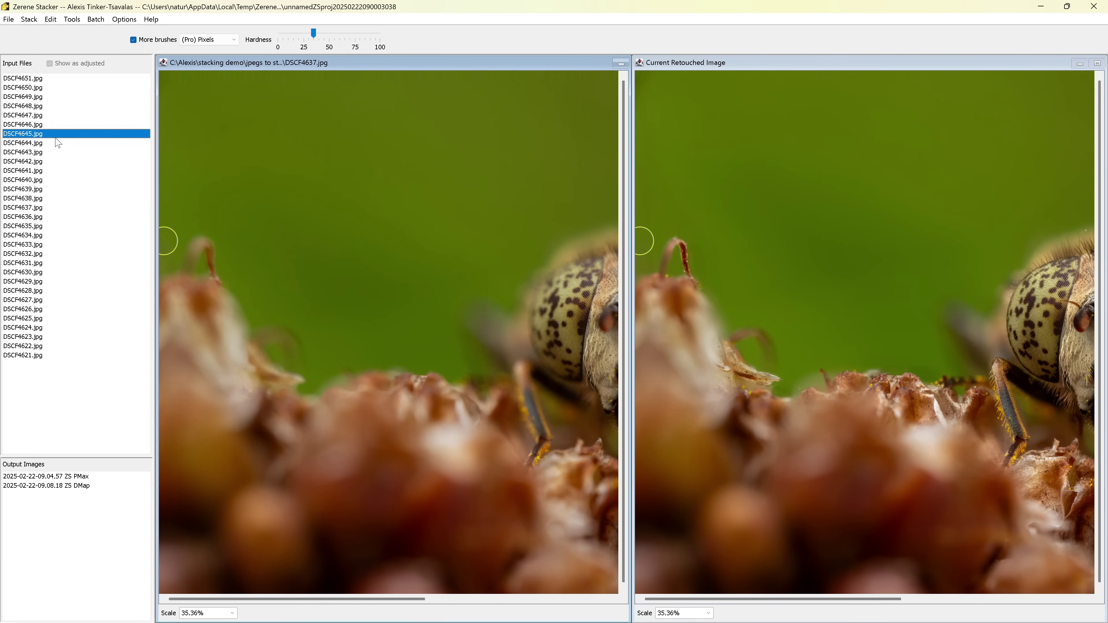
pyautogui.click(45, 161)
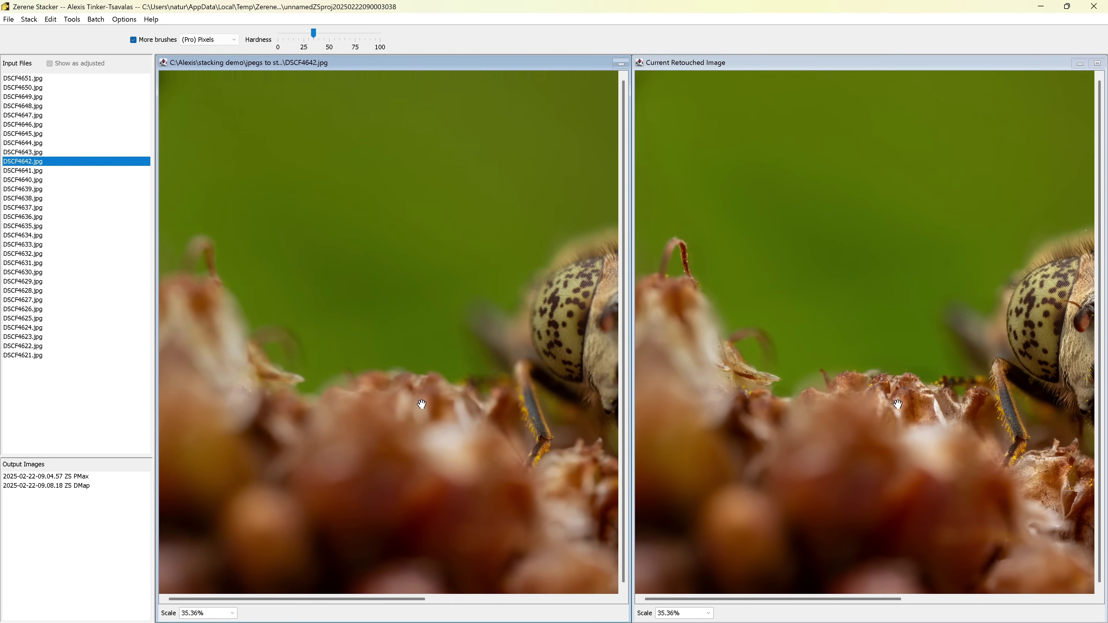
pyautogui.scroll(5, 421, 405)
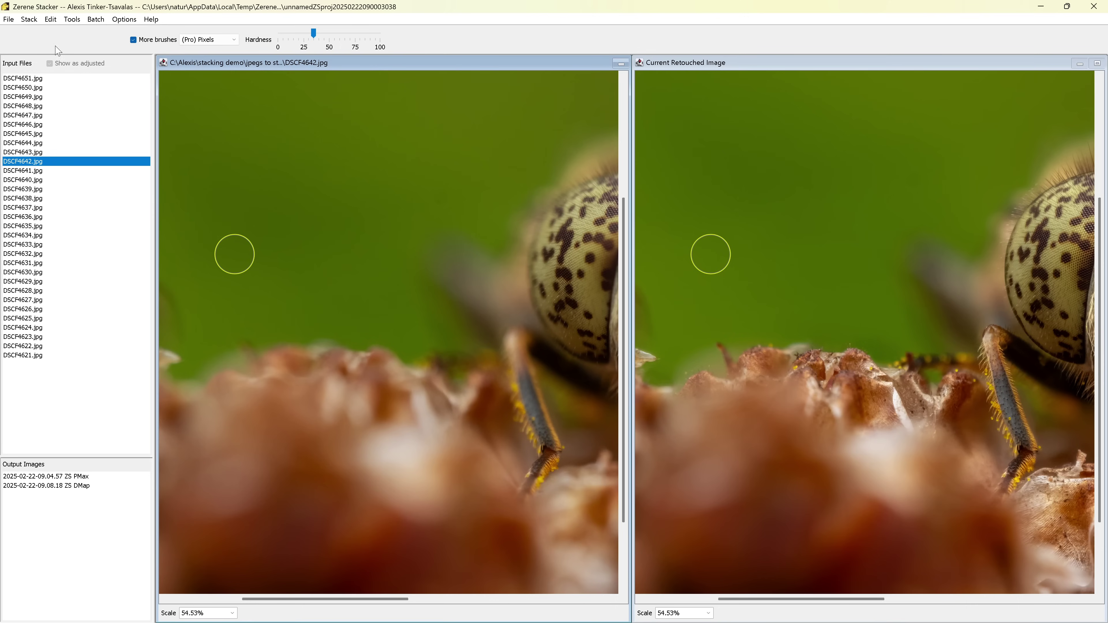
# - Set DSCF4651.jpg as the retouching source, enlarge the brush and paint its softer flower over the ridge beside the front leg
pyautogui.click(33, 77)
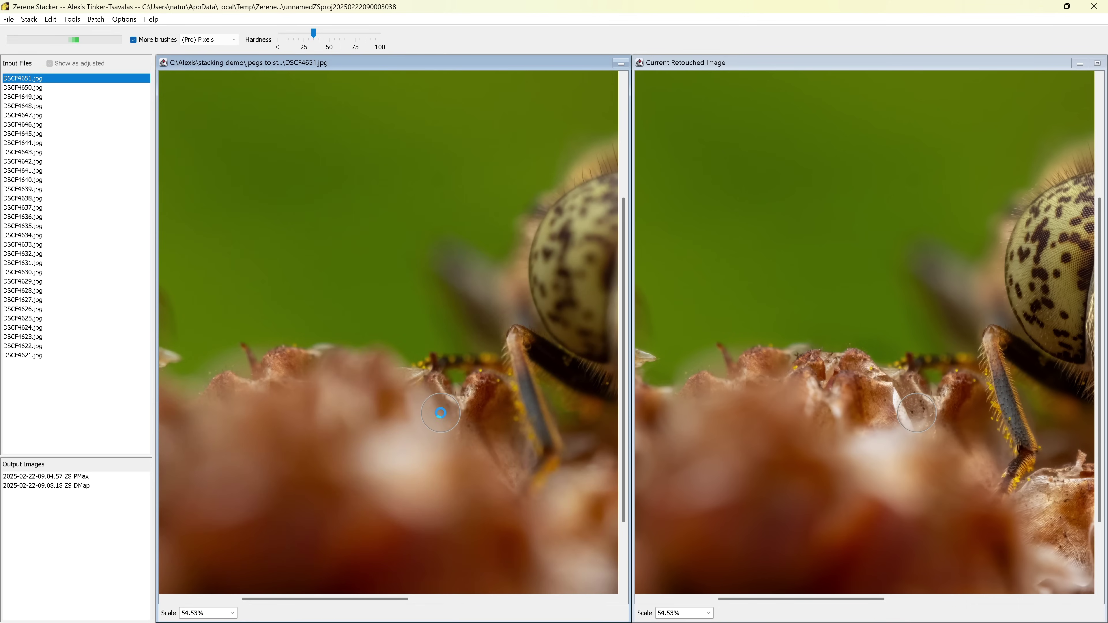
pyautogui.press('s')
pyautogui.press(']')
pyautogui.press(']')
pyautogui.press(']')
pyautogui.press(']')
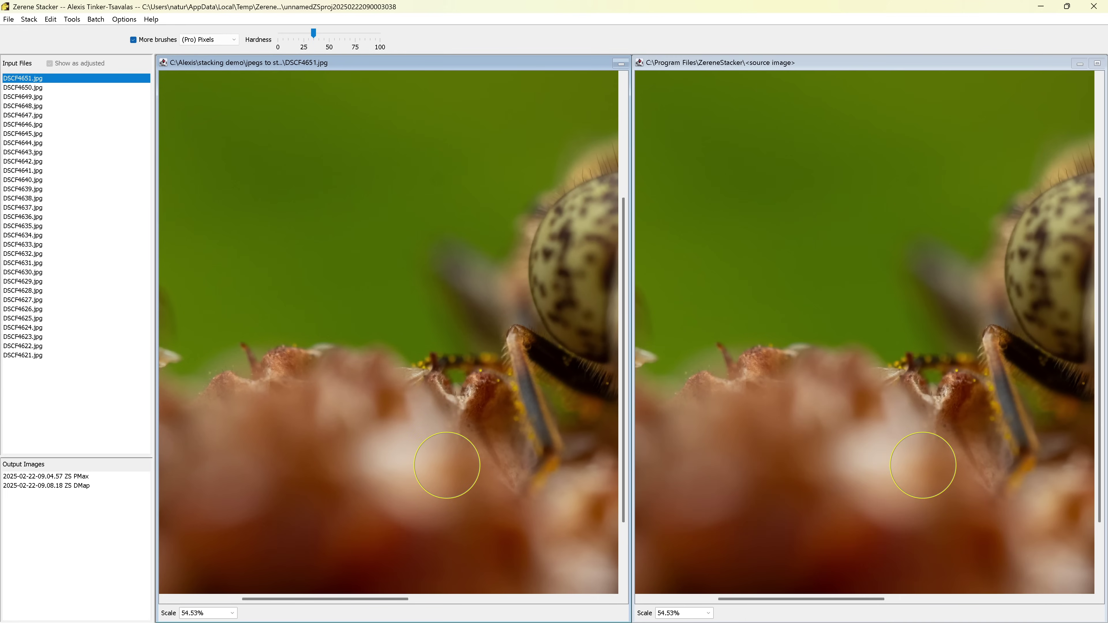
pyautogui.moveTo(448, 445)
pyautogui.mouseDown()
pyautogui.moveTo(416, 386)
pyautogui.moveTo(346, 427)
pyautogui.moveTo(341, 366)
pyautogui.moveTo(190, 388)
pyautogui.mouseUp()
pyautogui.moveTo(327, 388); pyautogui.dragTo(446, 384)
pyautogui.scroll(-3, 456, 402)
pyautogui.scroll(-1, 464, 413)
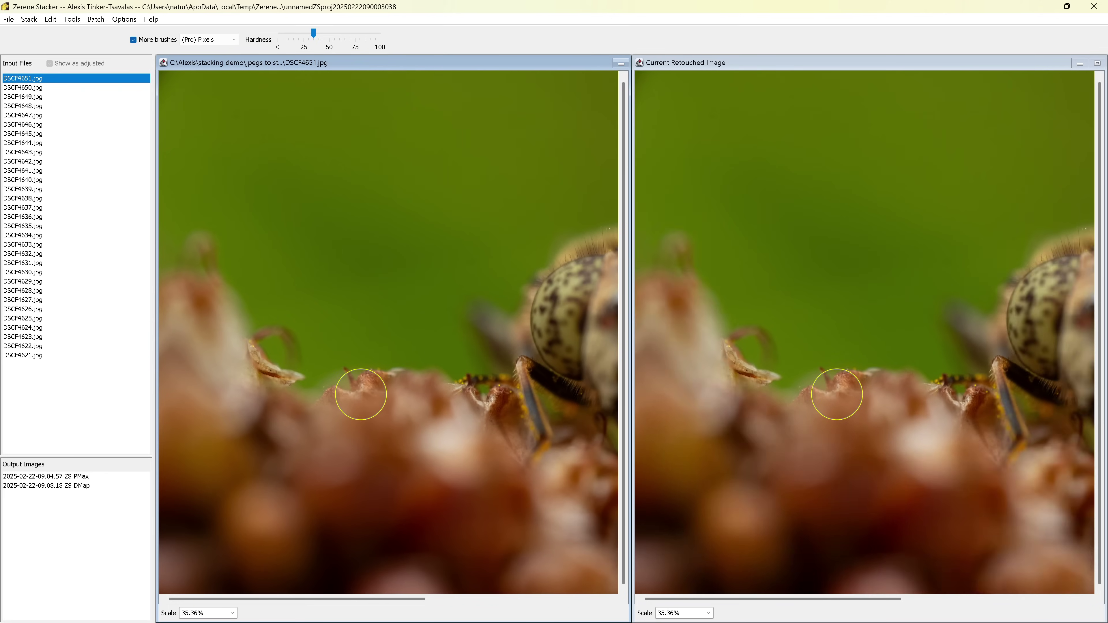
# - Brush the blurred DSCF4651.jpg version over the tall flower part at the image's left edge and the adjoining ridge, resizing the brush
pyautogui.moveTo(319, 400)
pyautogui.mouseDown()
pyautogui.moveTo(252, 371)
pyautogui.moveTo(211, 260)
pyautogui.moveTo(239, 320)
pyautogui.mouseUp()
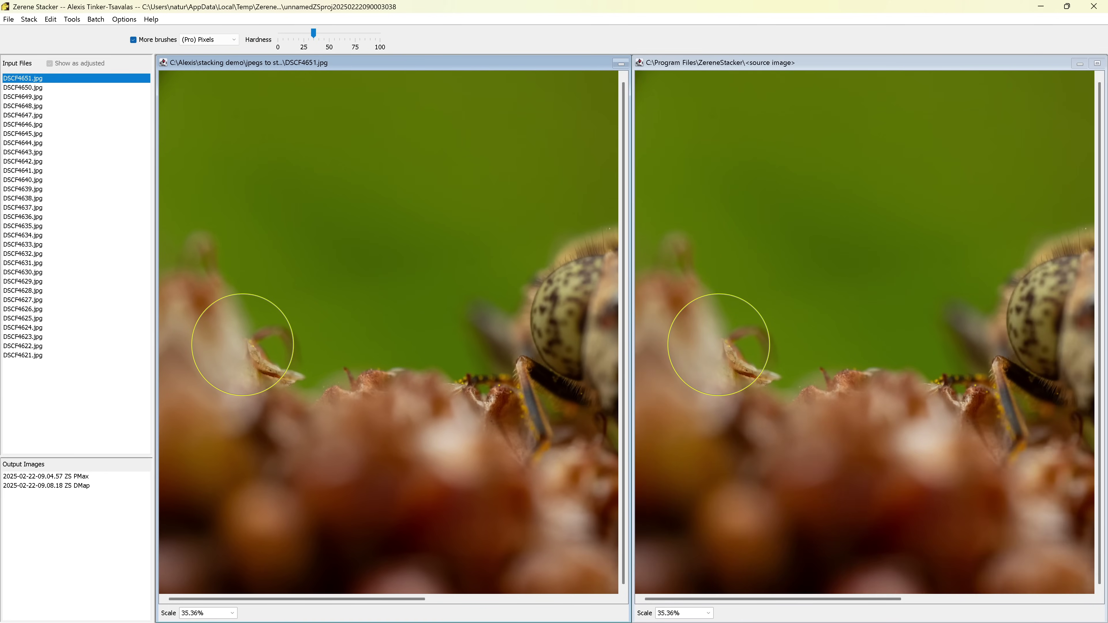
pyautogui.click(362, 369)
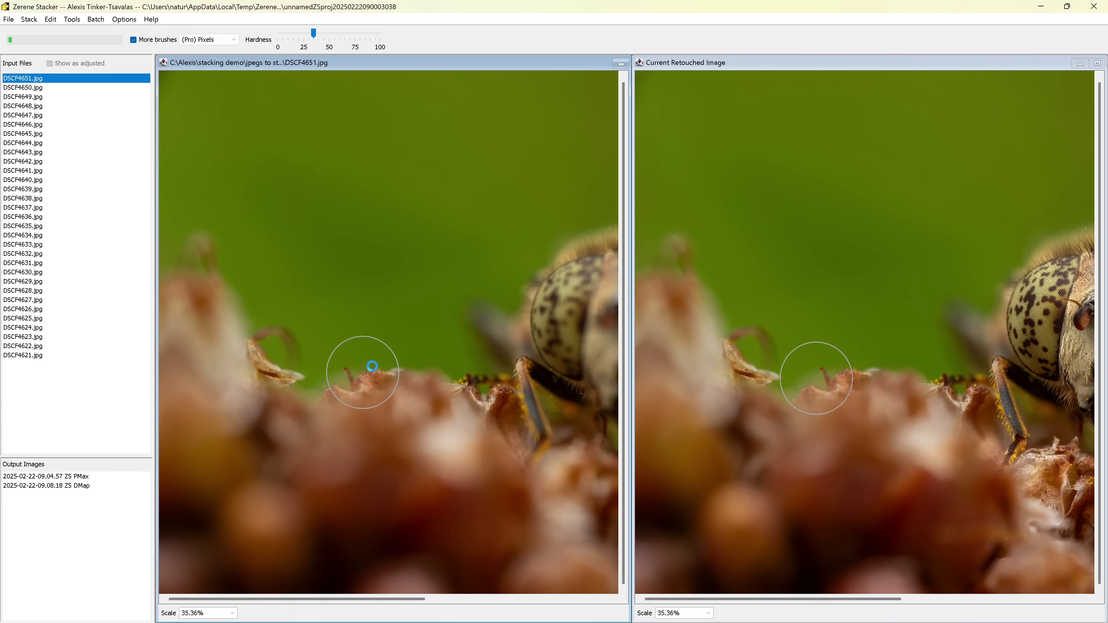
pyautogui.press(']')
pyautogui.press(']')
pyautogui.press(']')
pyautogui.click(368, 311)
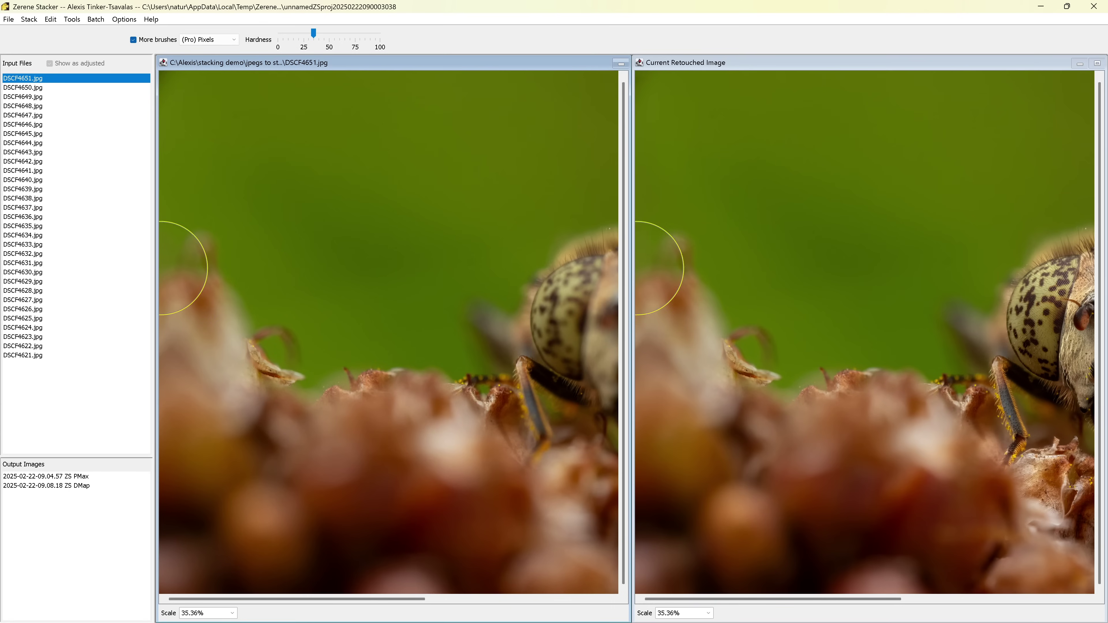
pyautogui.click(346, 416)
pyautogui.press('[')
pyautogui.press('[')
pyautogui.press('[')
pyautogui.moveTo(400, 416)
pyautogui.mouseDown()
pyautogui.moveTo(381, 406)
pyautogui.moveTo(410, 339)
pyautogui.mouseUp()
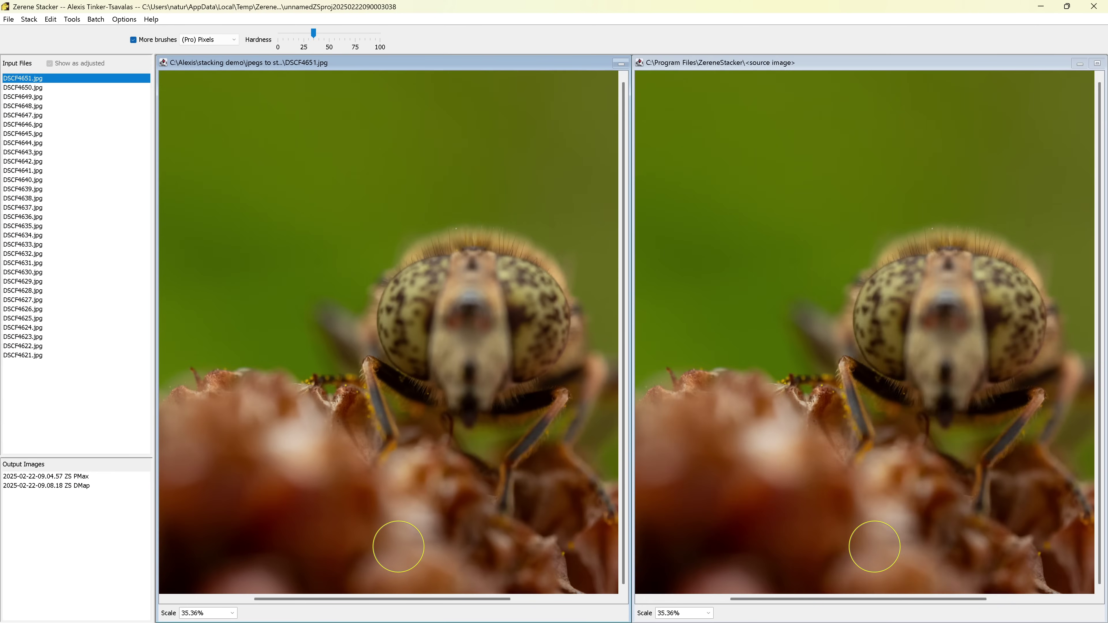
# - Paint the soft DSCF4651.jpg foreground over the lower part of the flower, adjusting the brush size
pyautogui.press('s')
pyautogui.scroll(5, 881, 534)
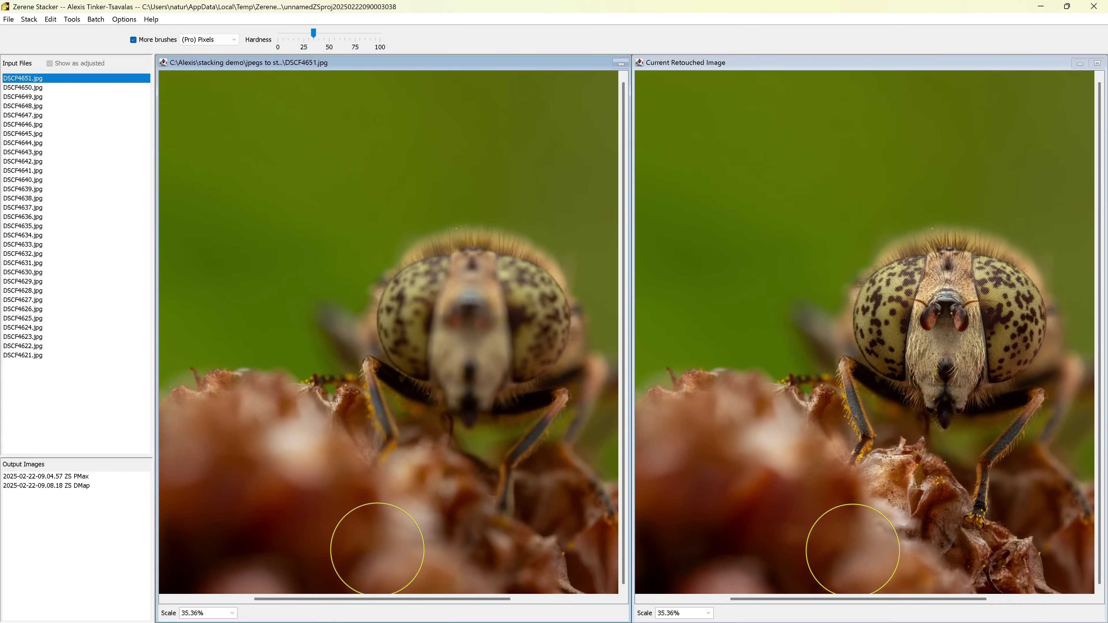
pyautogui.moveTo(294, 557); pyautogui.dragTo(408, 562)
pyautogui.scroll(2, 400, 581)
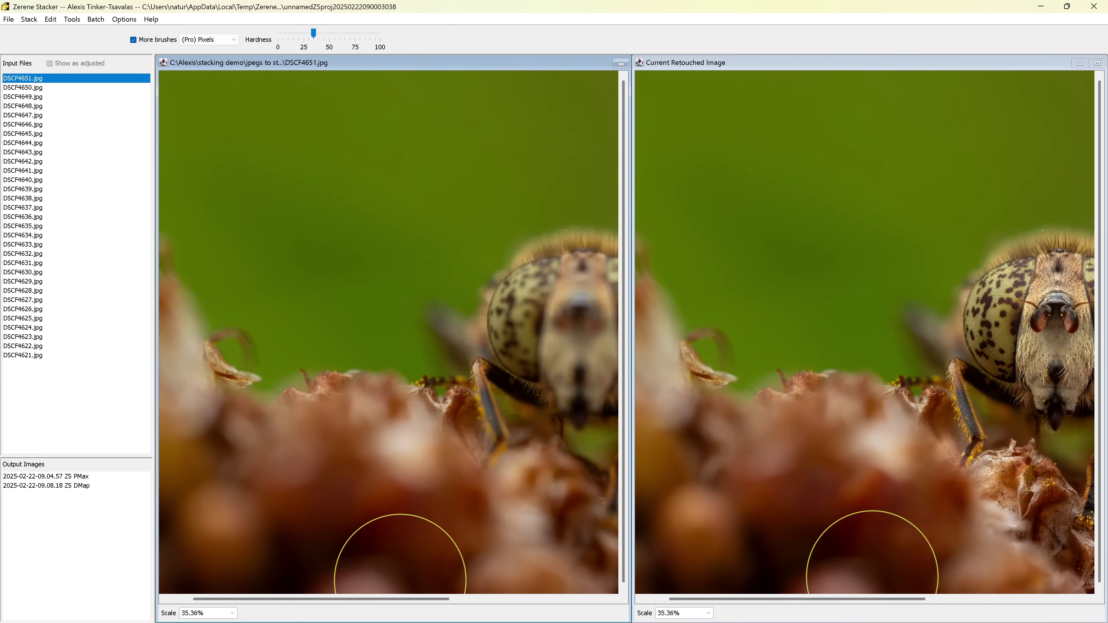
pyautogui.click(248, 484)
pyautogui.scroll(-2, 355, 570)
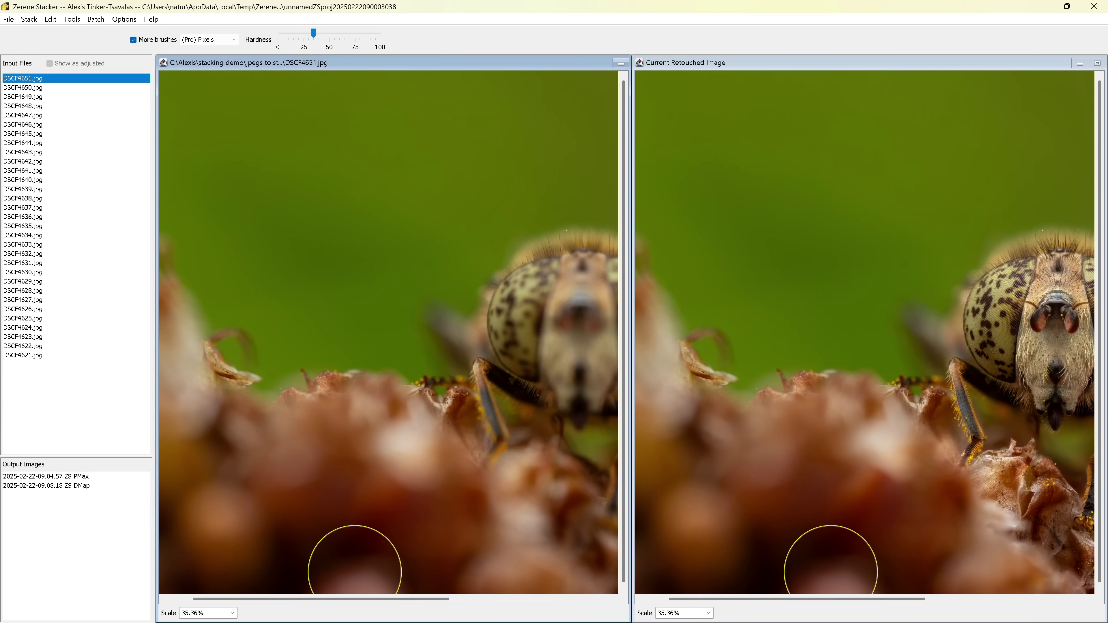
pyautogui.scroll(-3, 361, 549)
# - View the whole image and compare the original DMap output with the retouched image
pyautogui.press('s')
pyautogui.scroll(4, 211, 371)
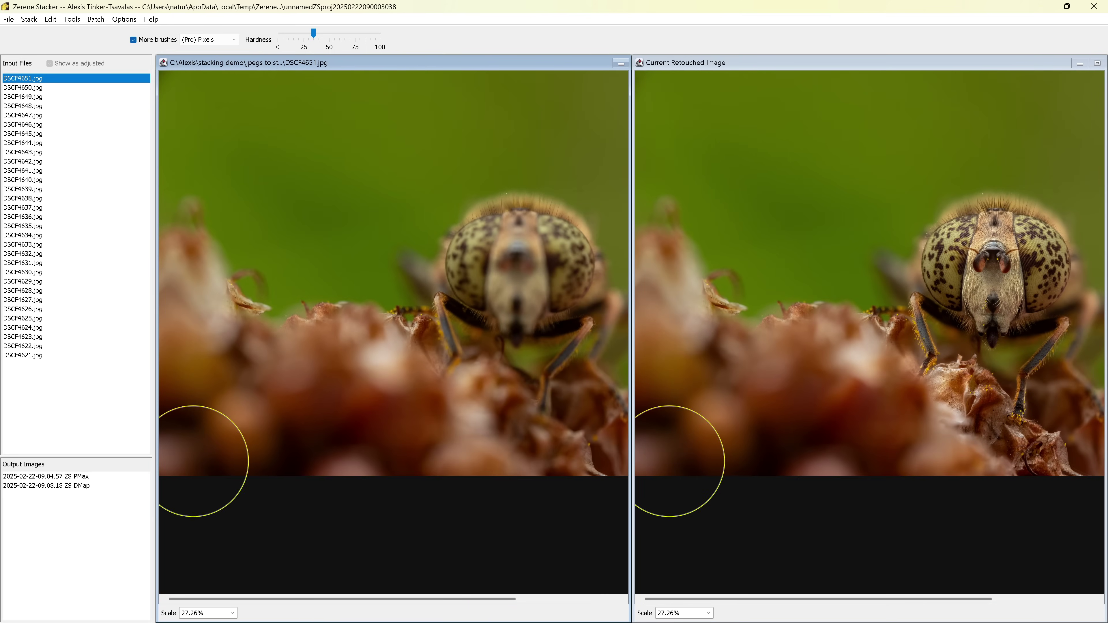
pyautogui.scroll(-1, 267, 451)
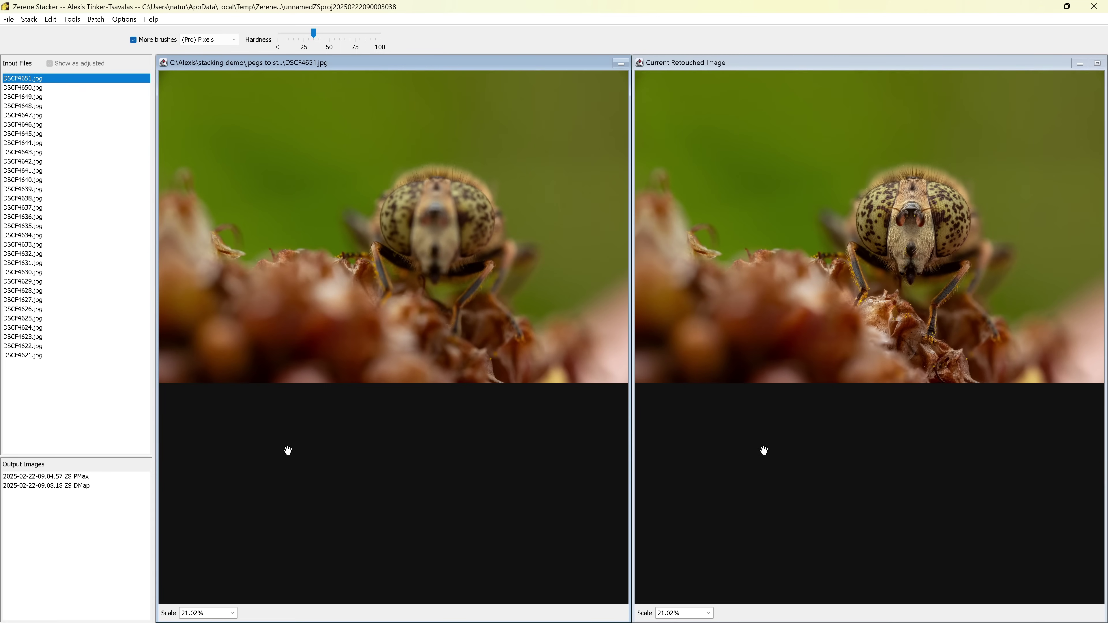
pyautogui.click(64, 486)
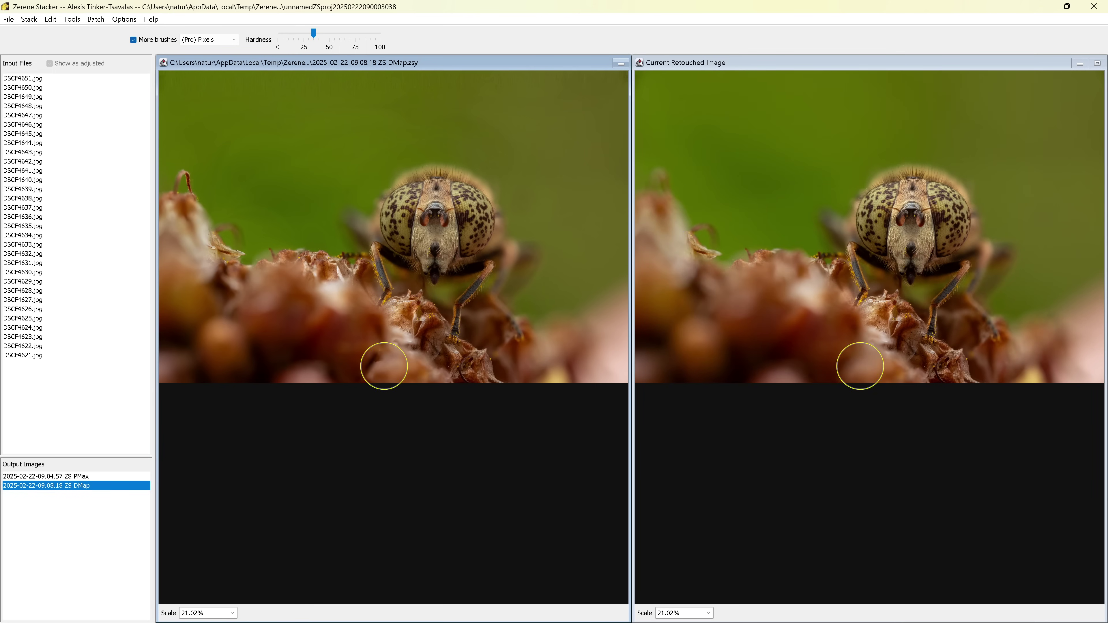
# - Set DSCF4624.jpg as the retouching source for the antenna bristle that crosses the fly's eye on the image's right
pyautogui.scroll(3, 341, 361)
pyautogui.scroll(5, 405, 358)
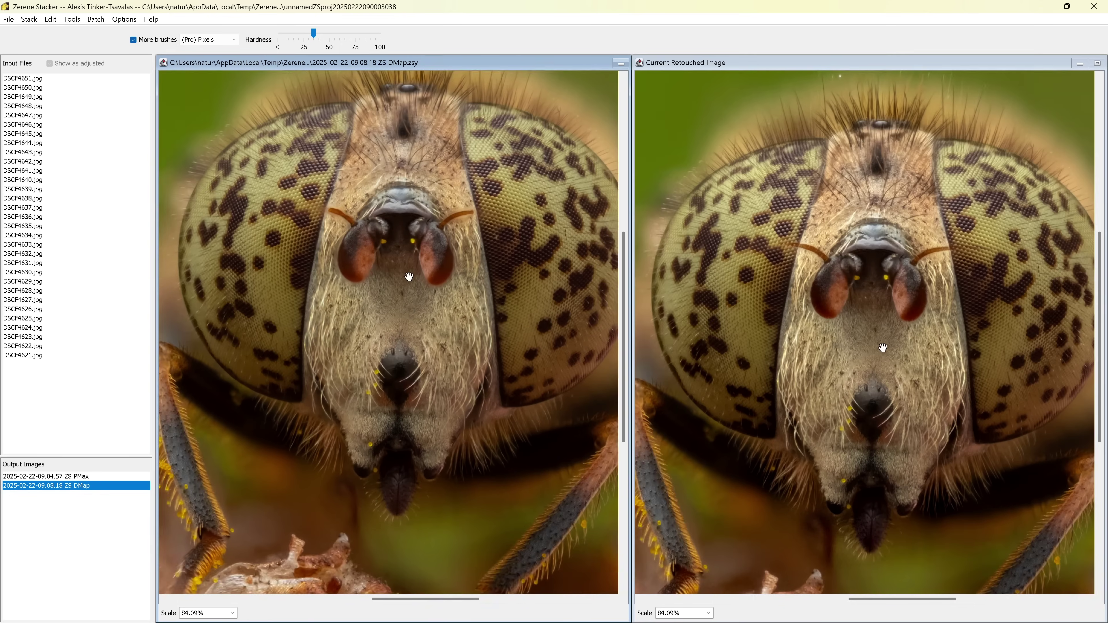
pyautogui.moveTo(409, 278); pyautogui.dragTo(367, 402)
pyautogui.scroll(2, 366, 402)
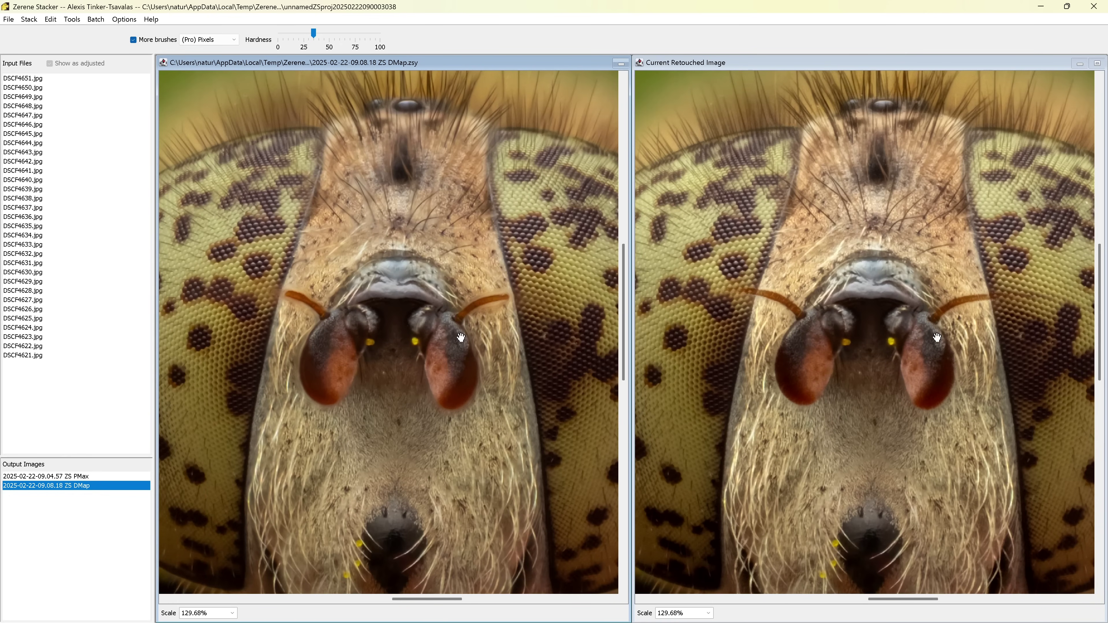
pyautogui.moveTo(461, 338); pyautogui.dragTo(279, 342)
pyautogui.scroll(1, 280, 342)
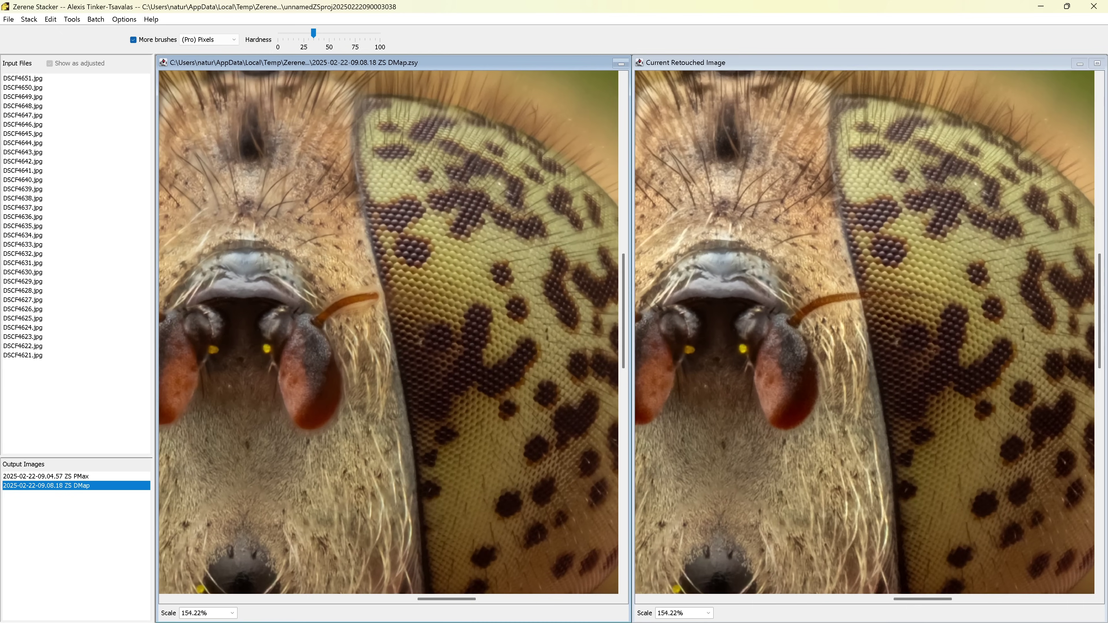
pyautogui.scroll(-1, 321, 356)
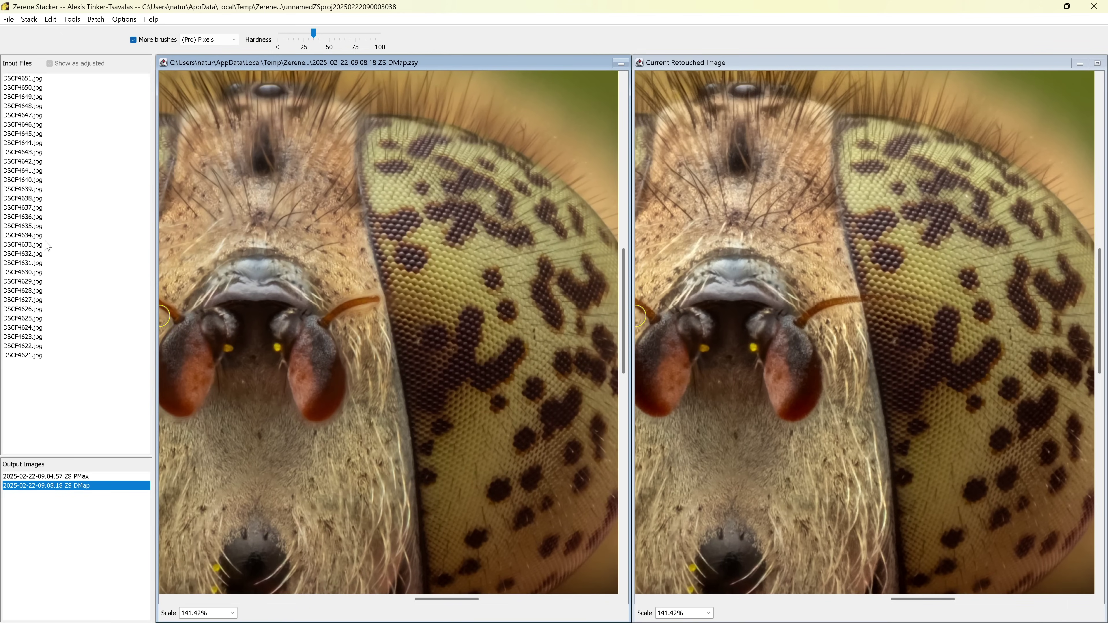
pyautogui.moveTo(48, 246); pyautogui.dragTo(54, 328)
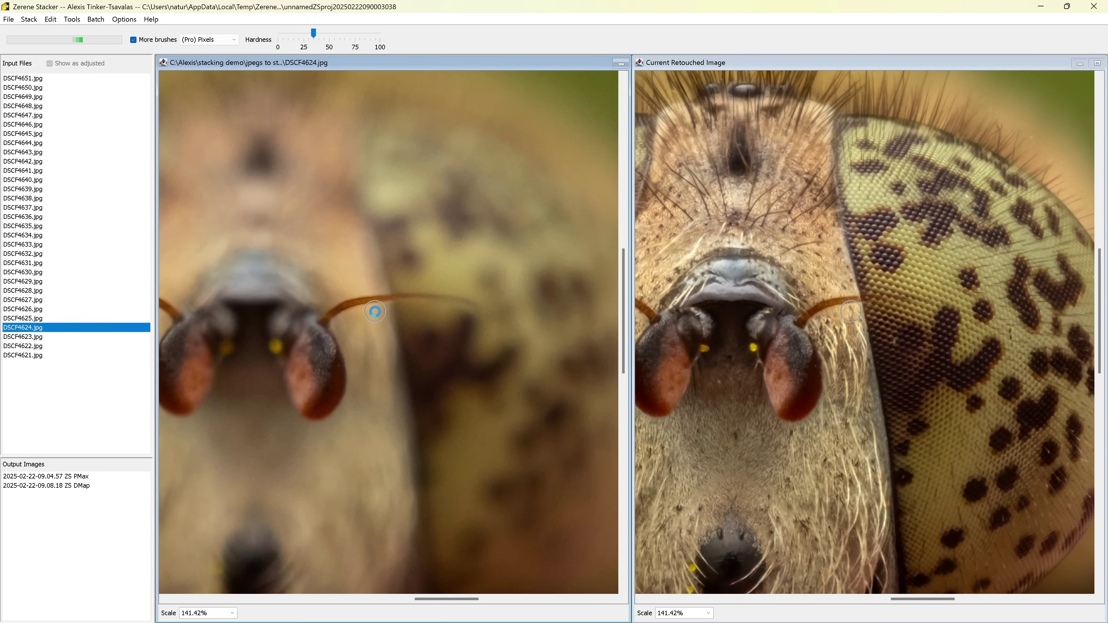
pyautogui.scroll(1, 375, 310)
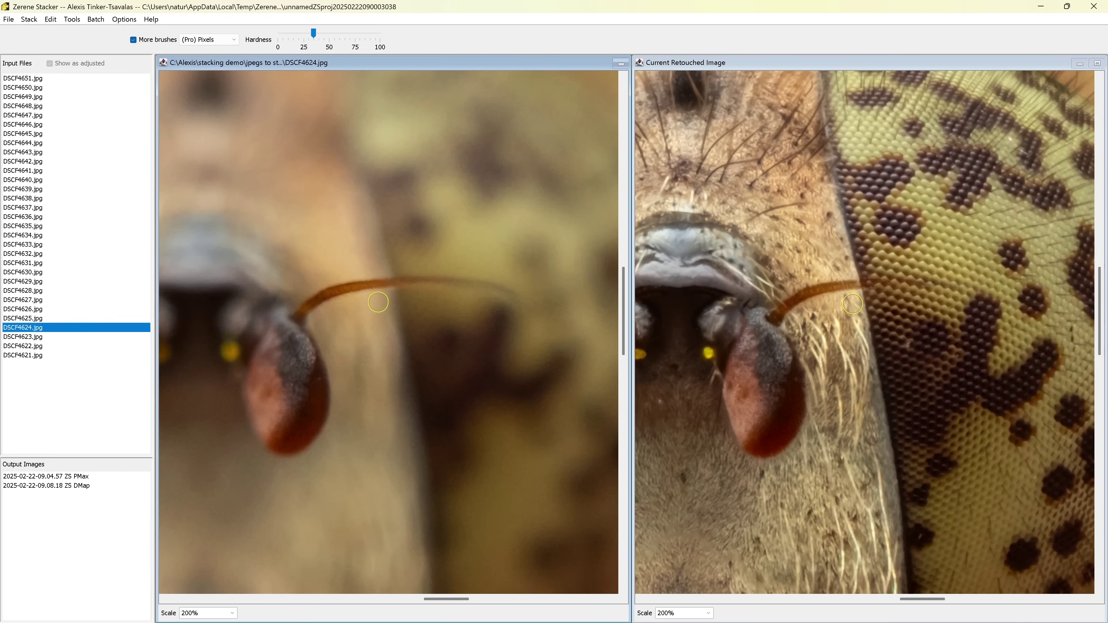
pyautogui.moveTo(378, 302); pyautogui.dragTo(359, 323)
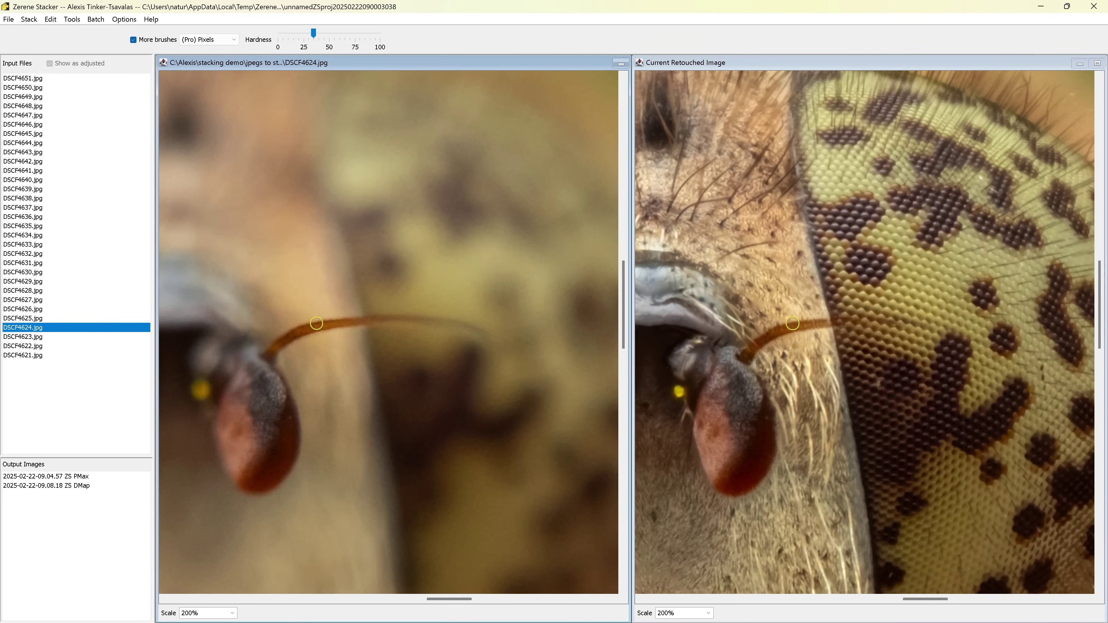
# - Compare DSCF4623.jpg and DSCF4622.jpg, and brush the bristle from DSCF4623.jpg over the inner edge of the eye
pyautogui.press('space')
pyautogui.press('Down')
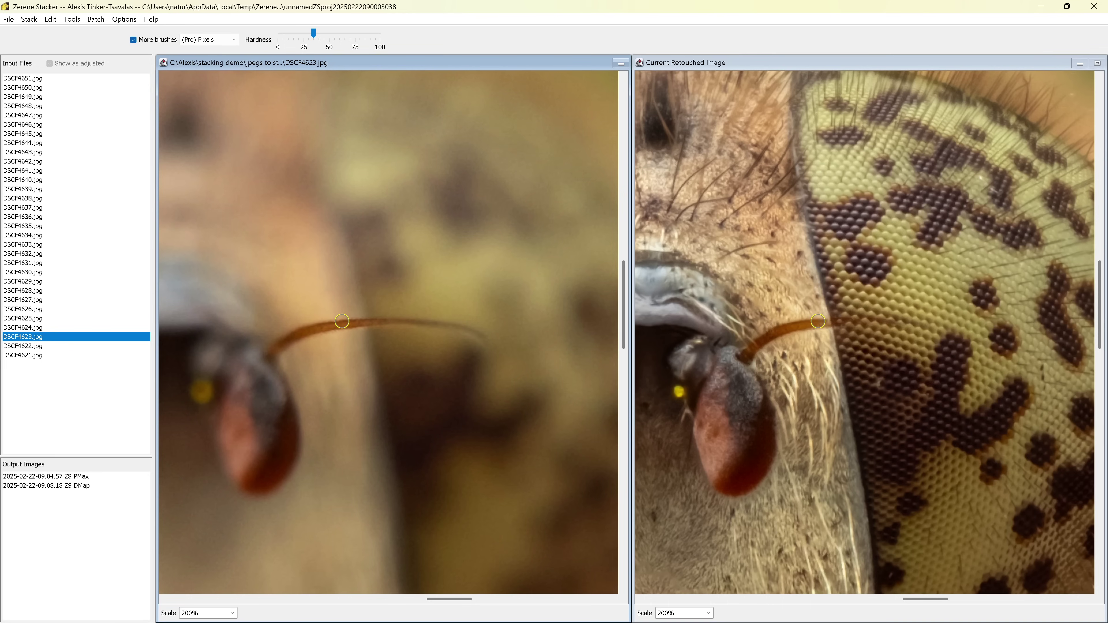
pyautogui.press('Down')
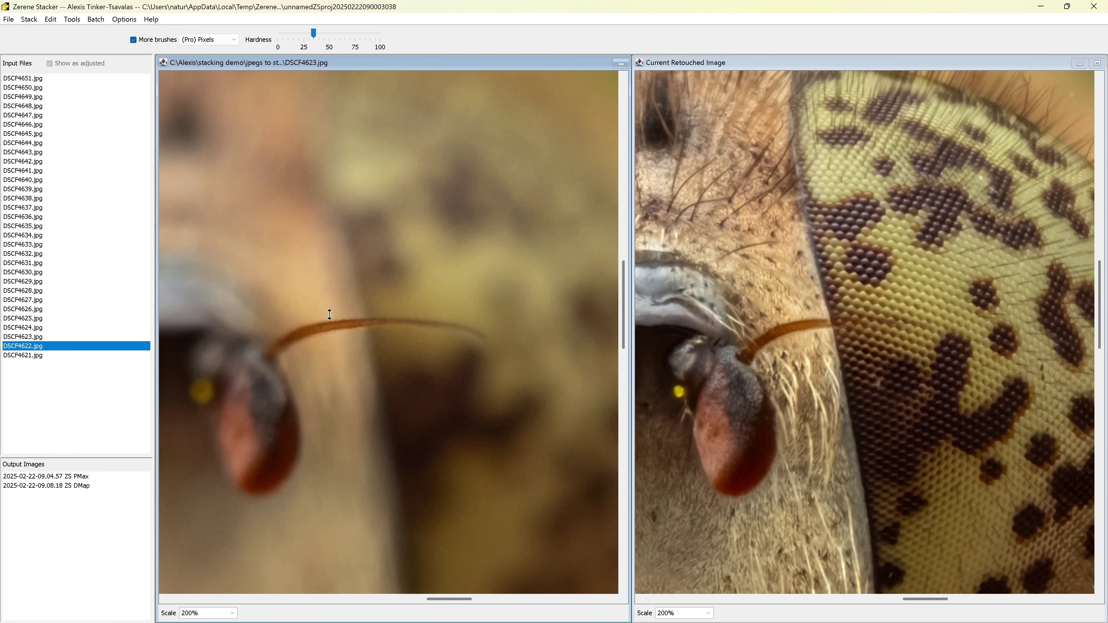
pyautogui.press('Down')
pyautogui.press('Up')
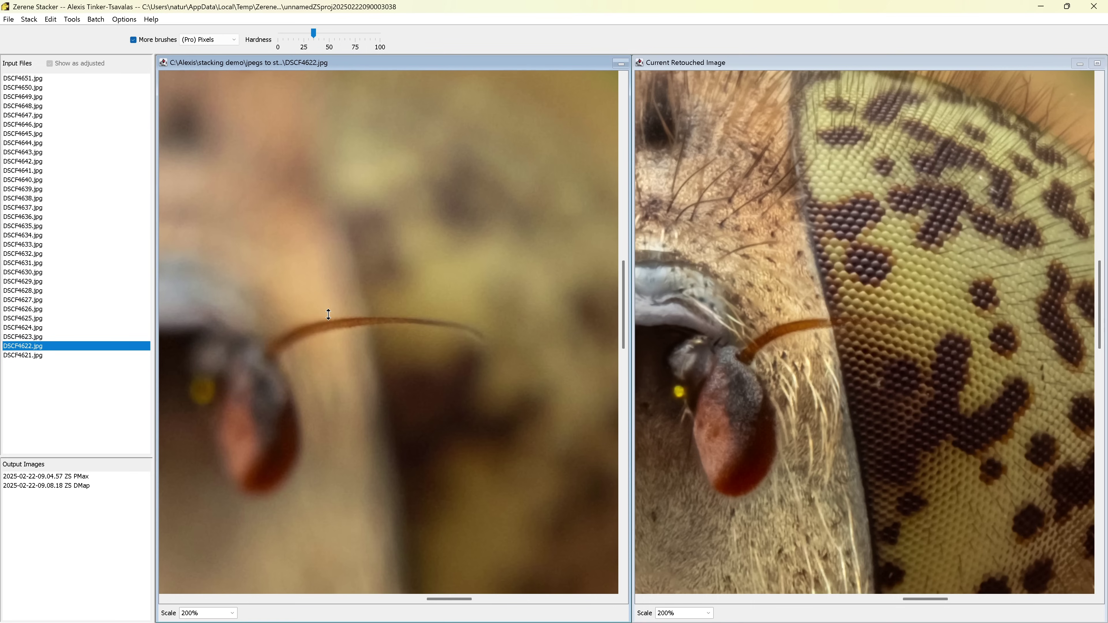
pyautogui.press('Up')
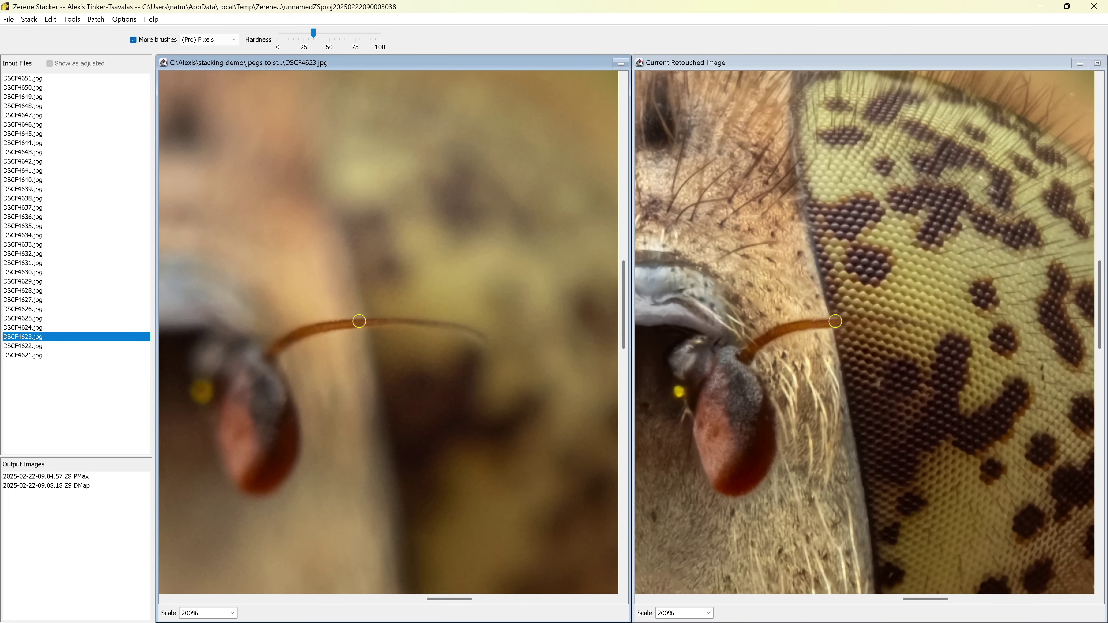
pyautogui.moveTo(383, 325); pyautogui.dragTo(337, 324)
# - Extend the same bristle farther across the eye from DSCF4622.jpg, checking DSCF4621.jpg as an alternative source
pyautogui.press('Down')
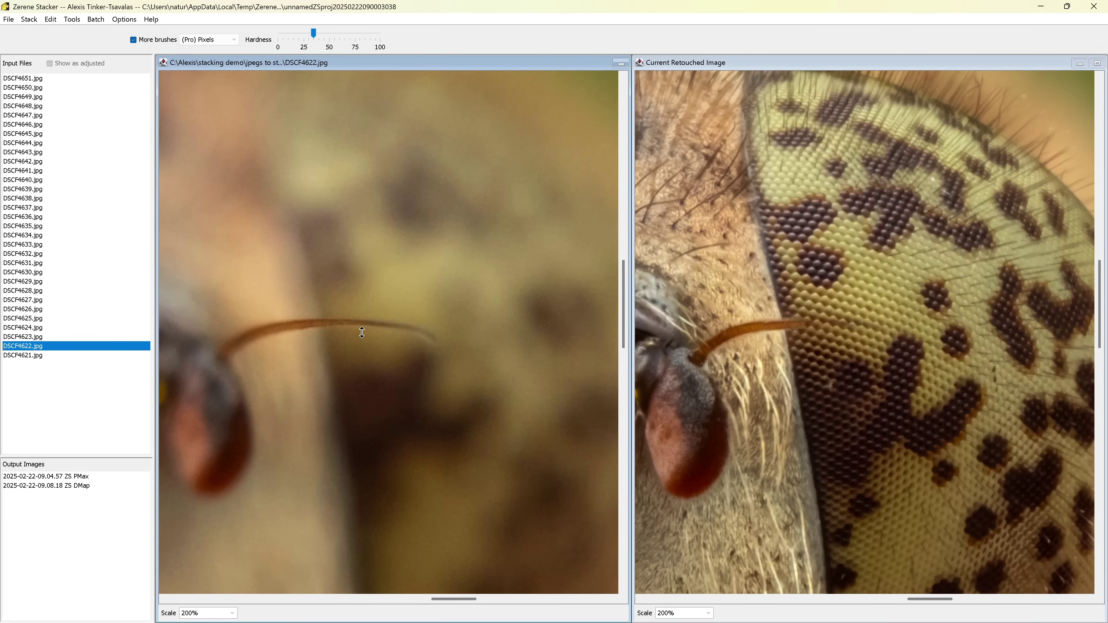
pyautogui.press('Down')
pyautogui.press('Up')
pyautogui.moveTo(363, 324); pyautogui.dragTo(345, 326)
pyautogui.press('Down')
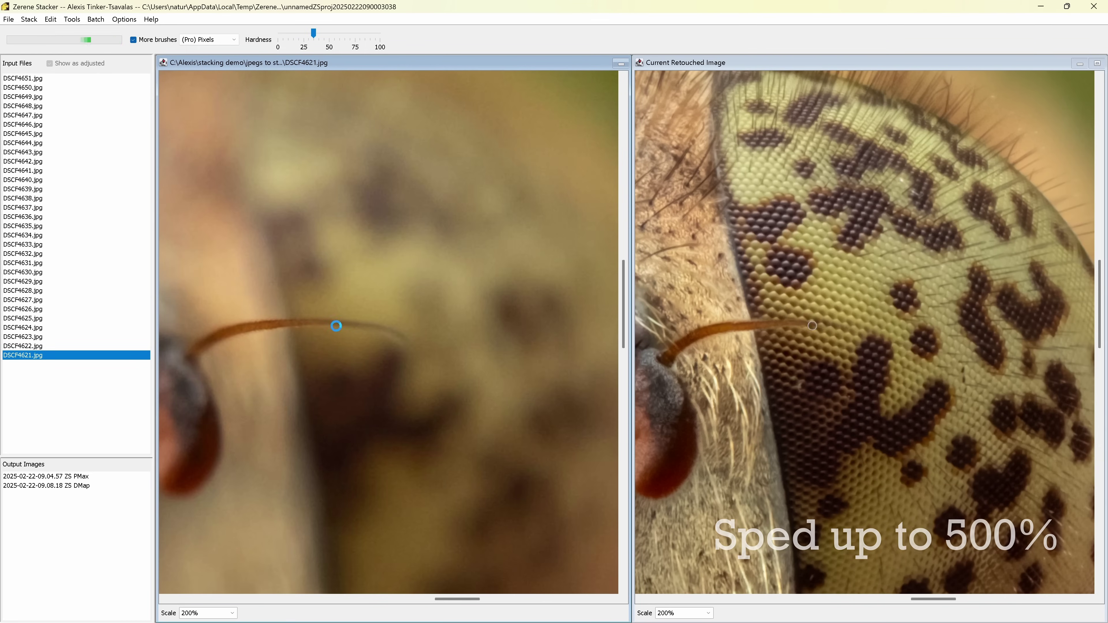
pyautogui.press('Up')
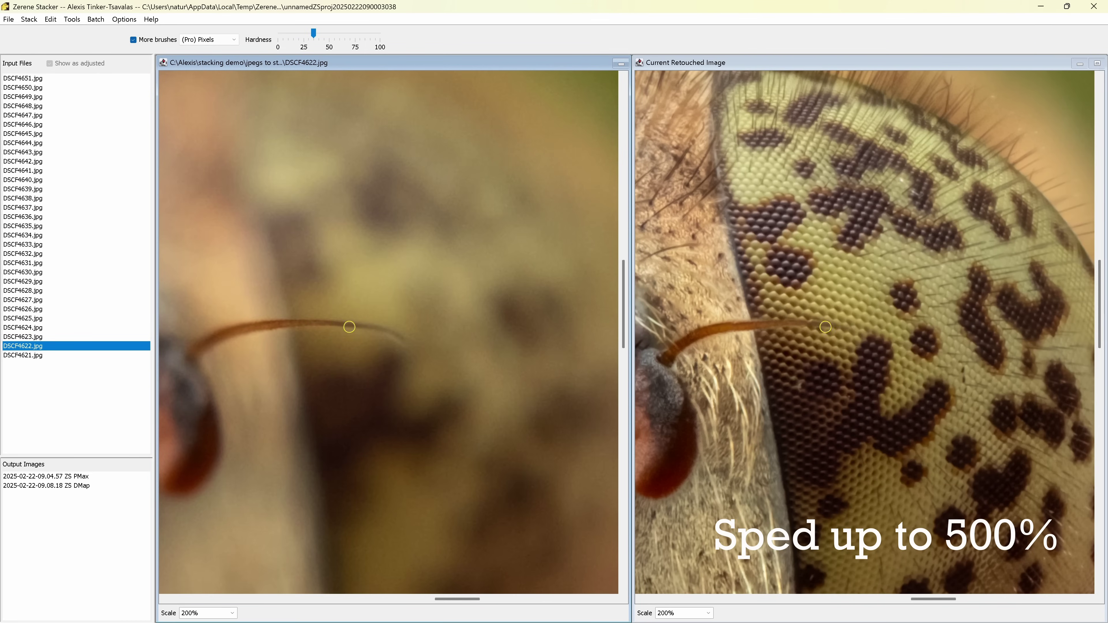
# - Restore the bristle over the other eye, on the image's left, using DSCF4621.jpg and DSCF4622.jpg as retouching sources
pyautogui.press('Down')
pyautogui.scroll(-3, 846, 325)
pyautogui.scroll(3, 852, 326)
pyautogui.moveTo(698, 338); pyautogui.dragTo(861, 317)
pyautogui.press('s')
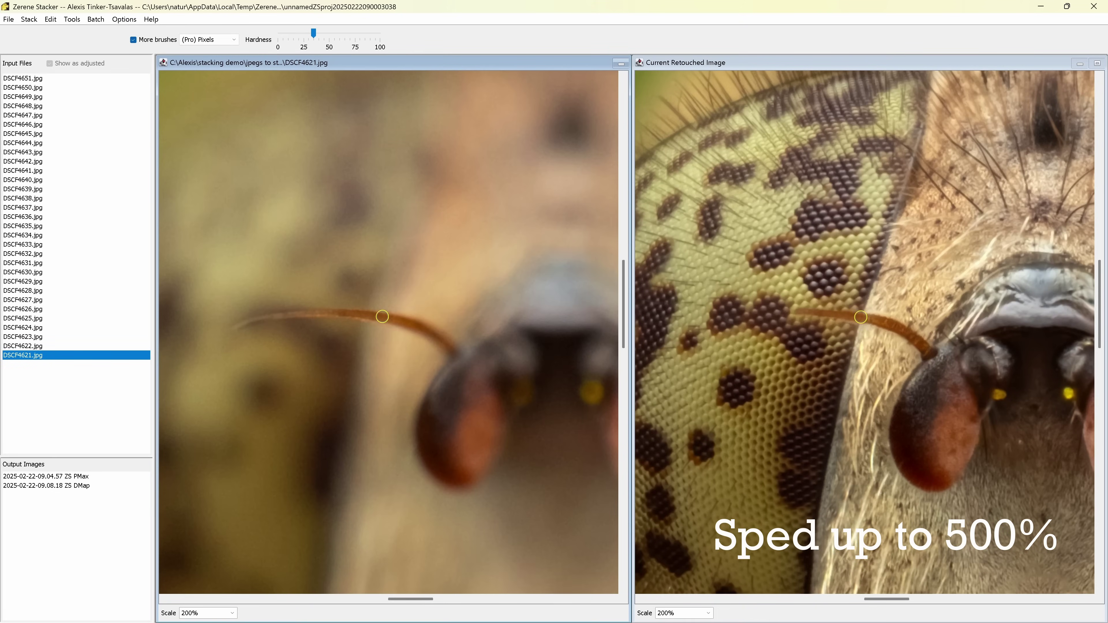
pyautogui.press('Up')
pyautogui.moveTo(314, 313); pyautogui.dragTo(273, 316)
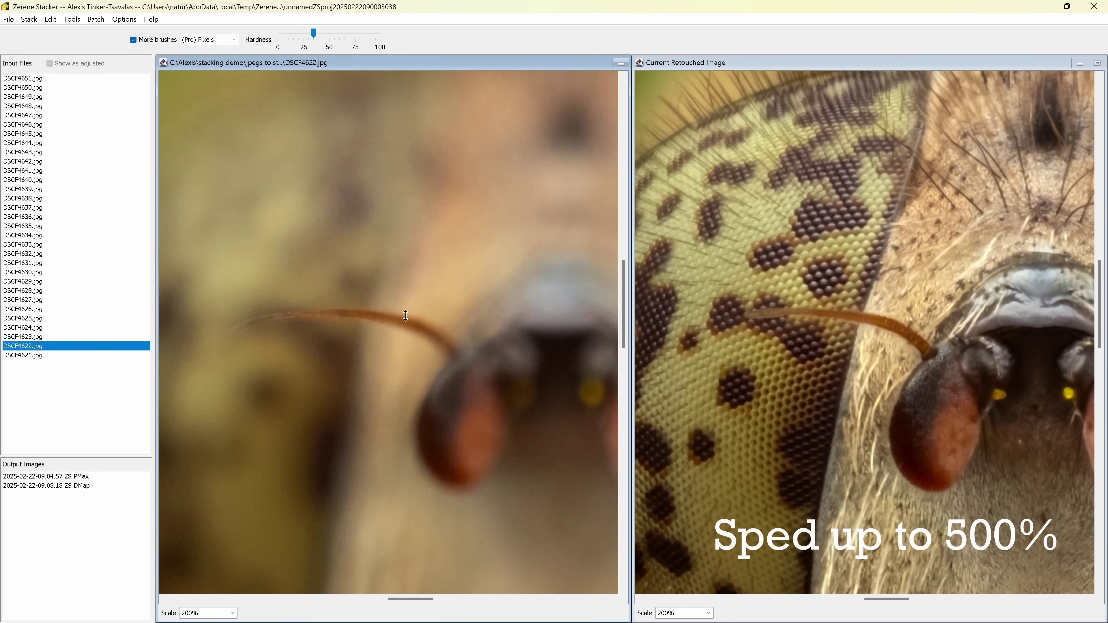
# - Switch the source back to DSCF4625.jpg and review both antenna bristles at a wider view of the face
pyautogui.press('Up')
pyautogui.press('Up')
pyautogui.press('Up')
pyautogui.scroll(-2, 405, 315)
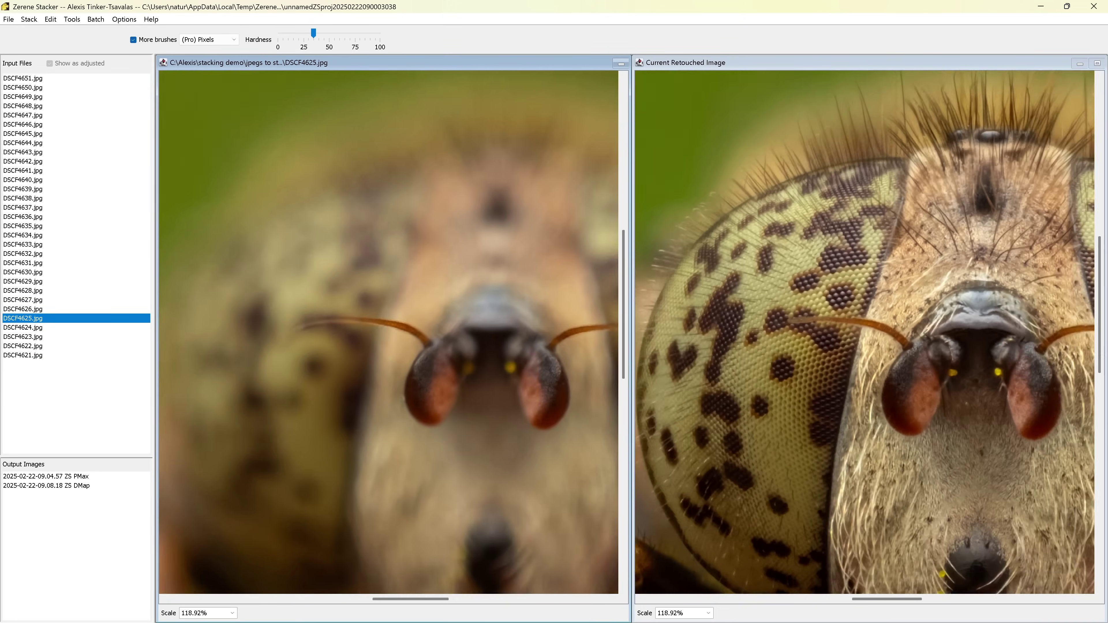
pyautogui.scroll(-4, 406, 315)
pyautogui.scroll(2, 371, 303)
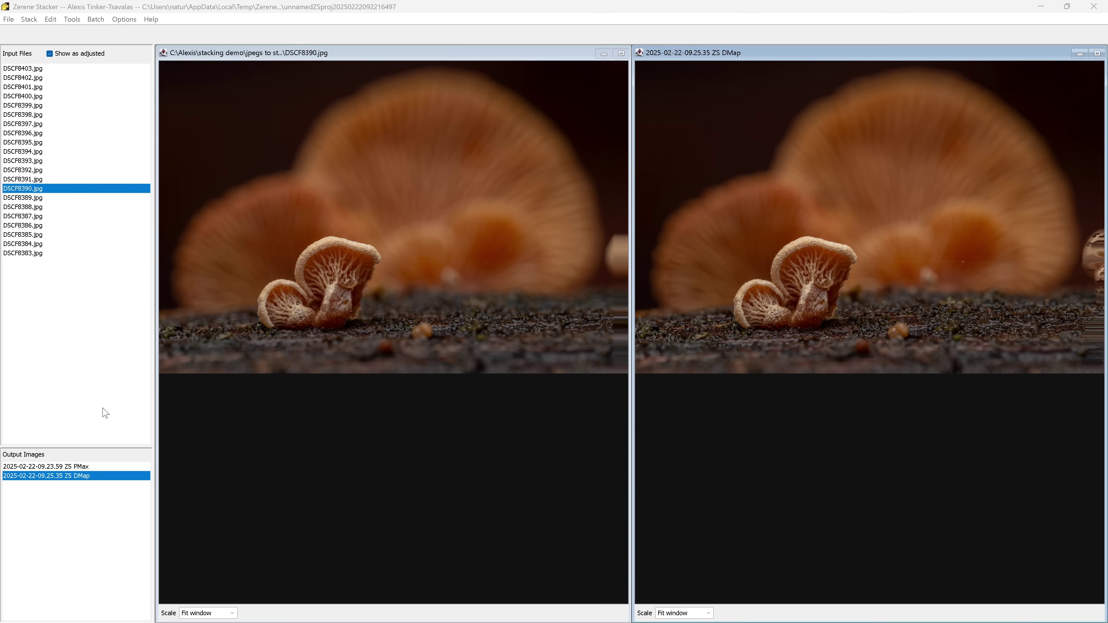
# - Compare the PMax and DMap outputs of the mushroom stack and start retouching the DMap output
pyautogui.click(100, 467)
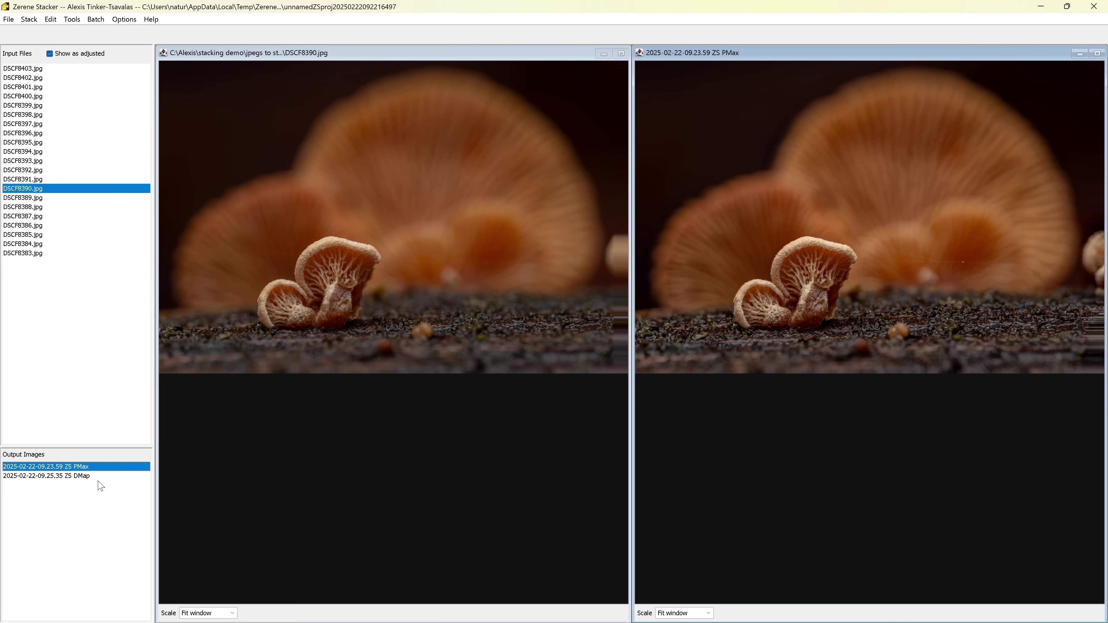
pyautogui.click(101, 476)
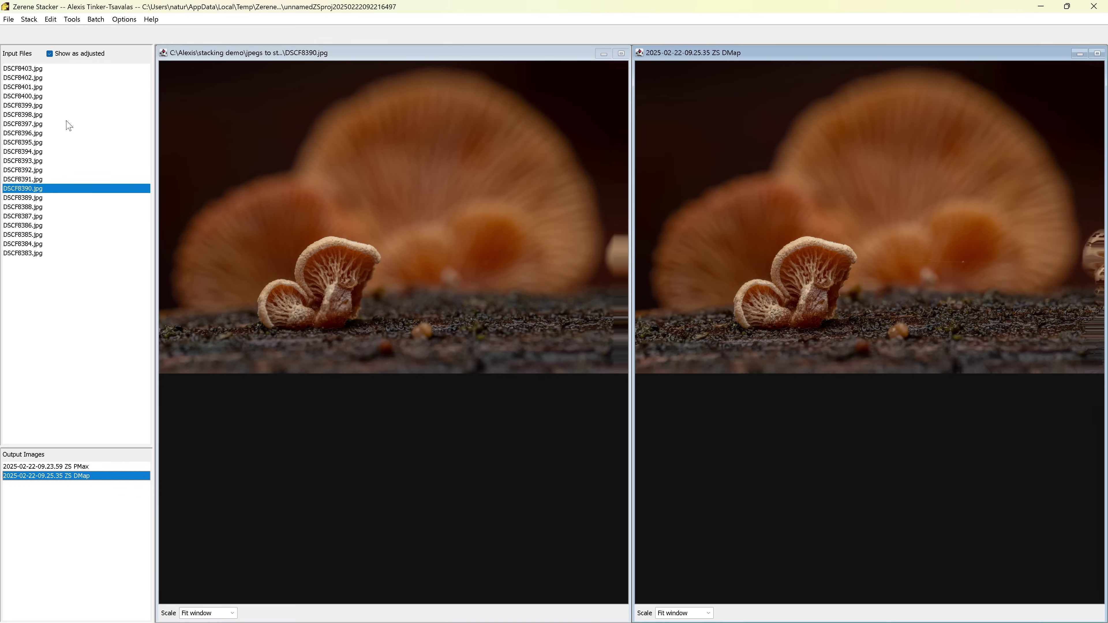
pyautogui.click(51, 20)
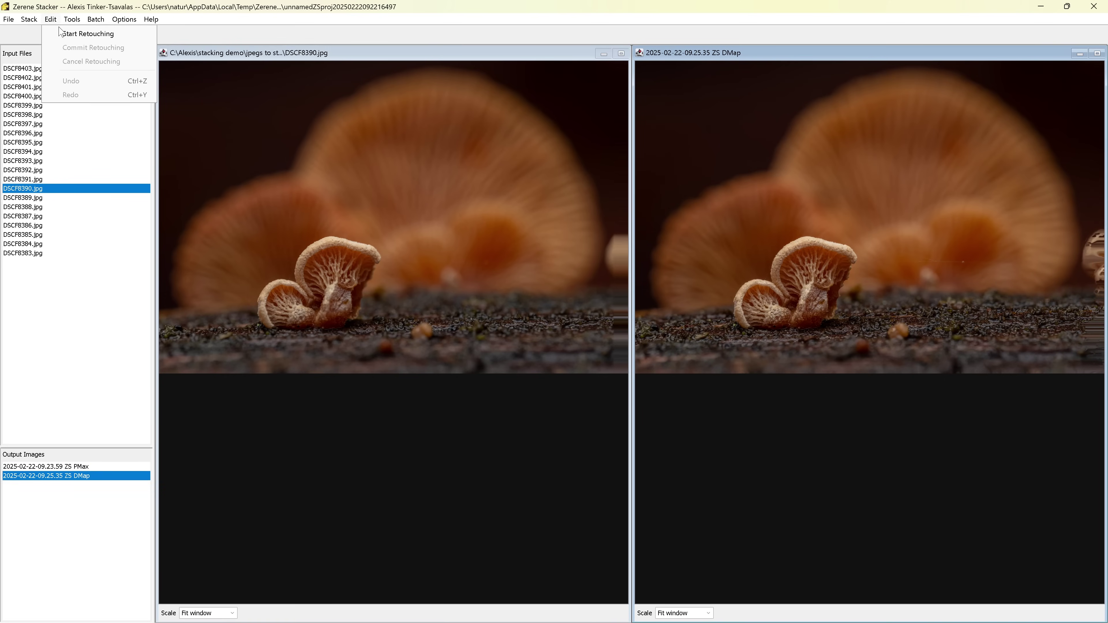
pyautogui.click(66, 33)
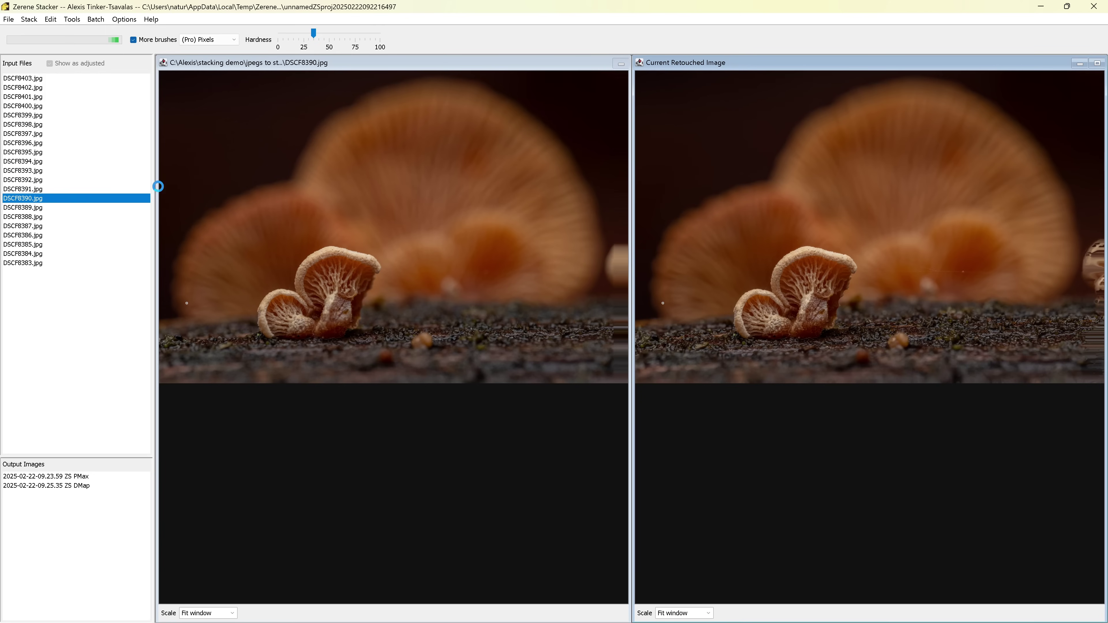
# - Set DSCF8403.jpg as the retouching source for the mushroom stack
pyautogui.scroll(4, 478, 240)
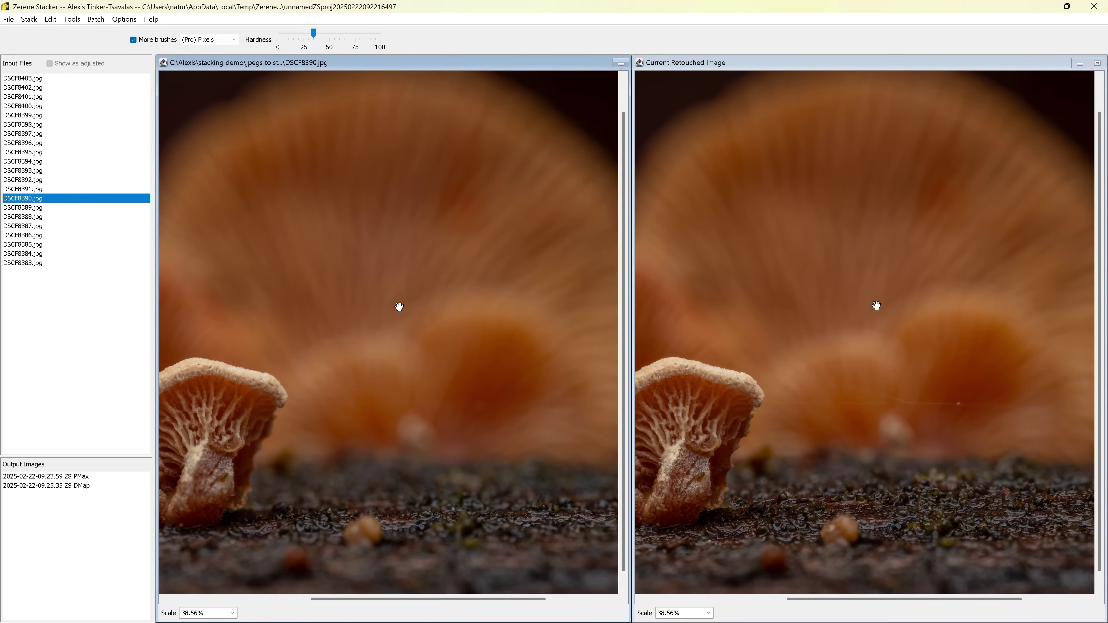
pyautogui.moveTo(400, 306); pyautogui.dragTo(405, 331)
pyautogui.click(12, 78)
pyautogui.scroll(-1, 489, 311)
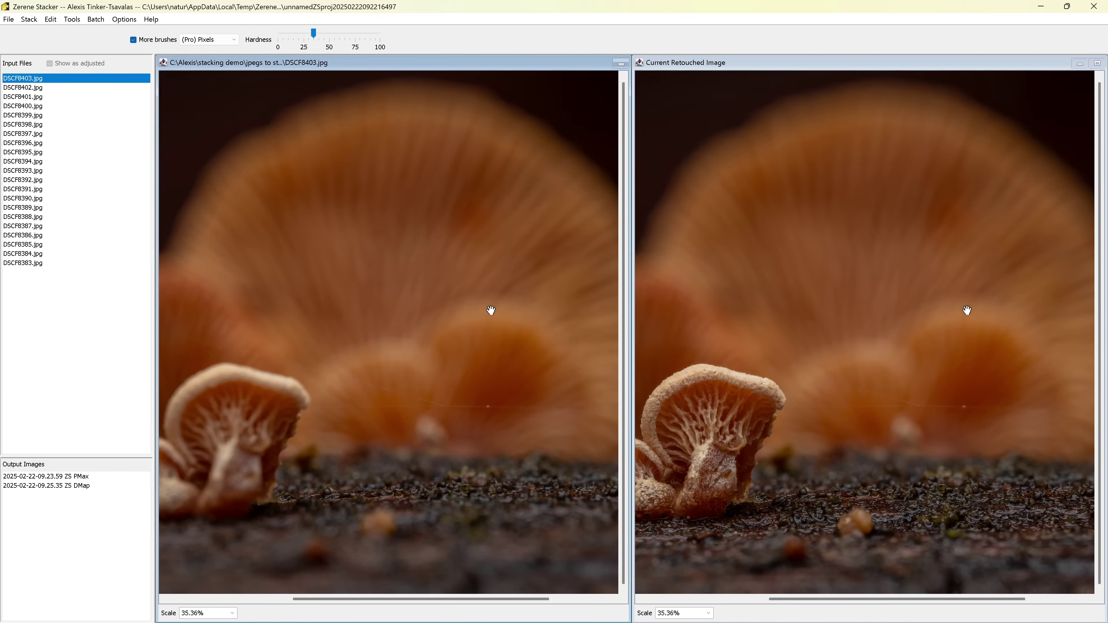
# - Examine the blurred background mushrooms and the bark foreground, comparing DSCF8403.jpg with the retouched DMap image
pyautogui.moveTo(490, 312); pyautogui.dragTo(348, 266)
pyautogui.scroll(3, 363, 369)
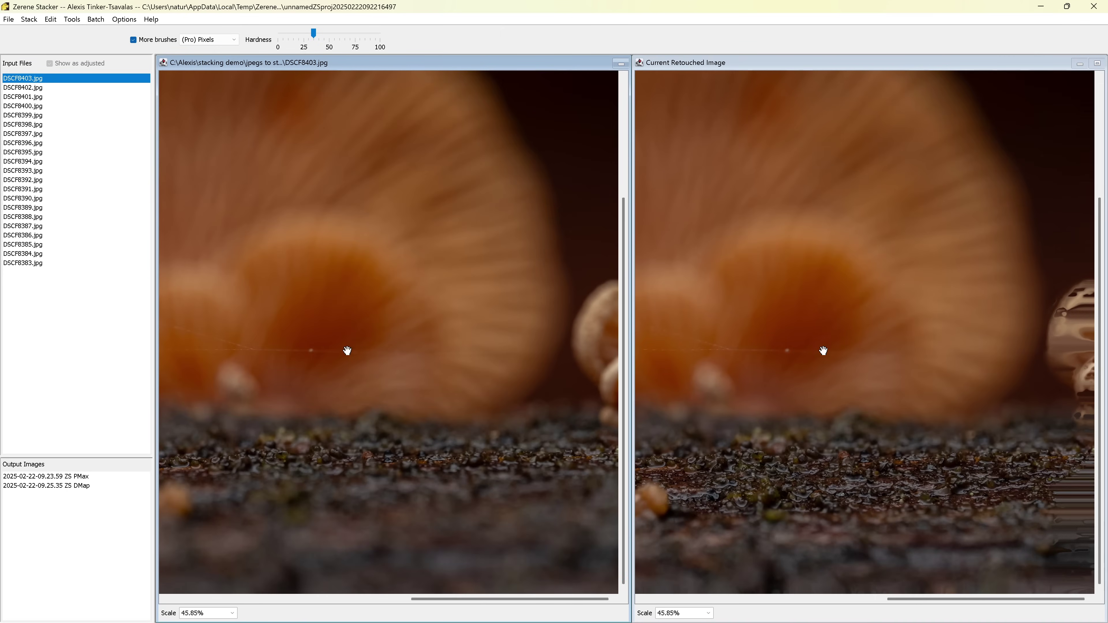
pyautogui.moveTo(201, 508); pyautogui.dragTo(374, 450)
pyautogui.scroll(4, 346, 496)
pyautogui.moveTo(680, 419); pyautogui.dragTo(687, 314)
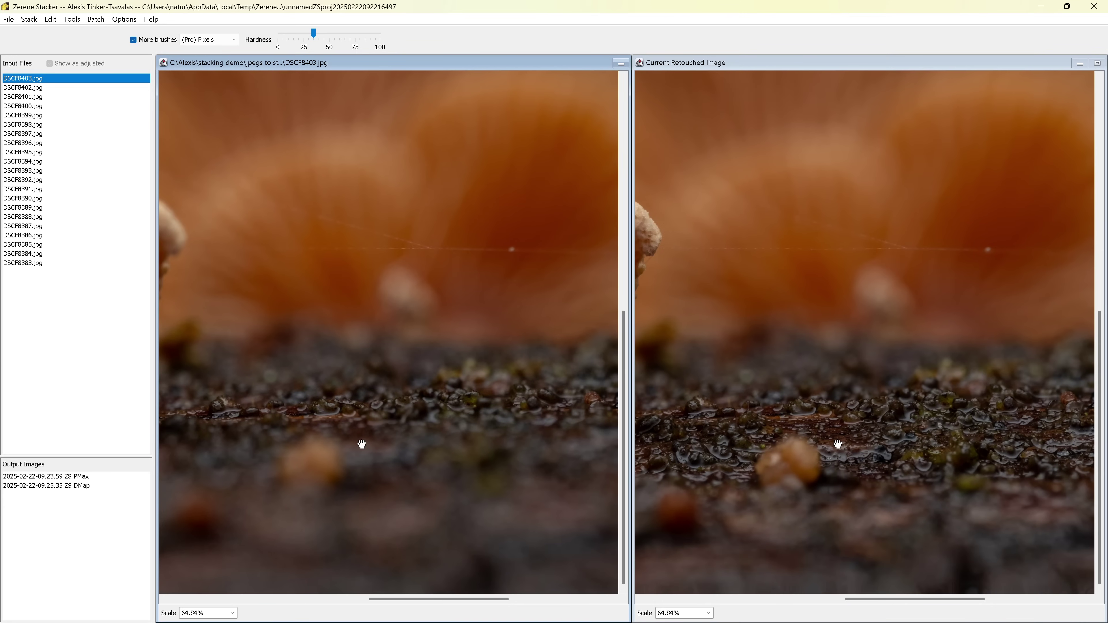
pyautogui.moveTo(849, 468); pyautogui.dragTo(745, 457)
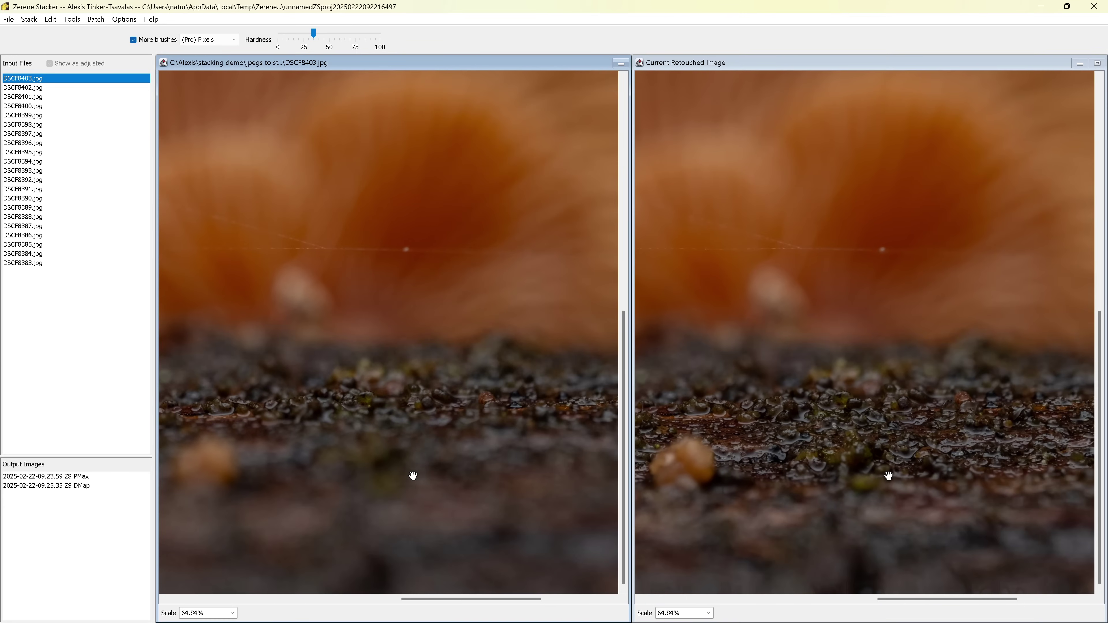
pyautogui.scroll(-3, 375, 465)
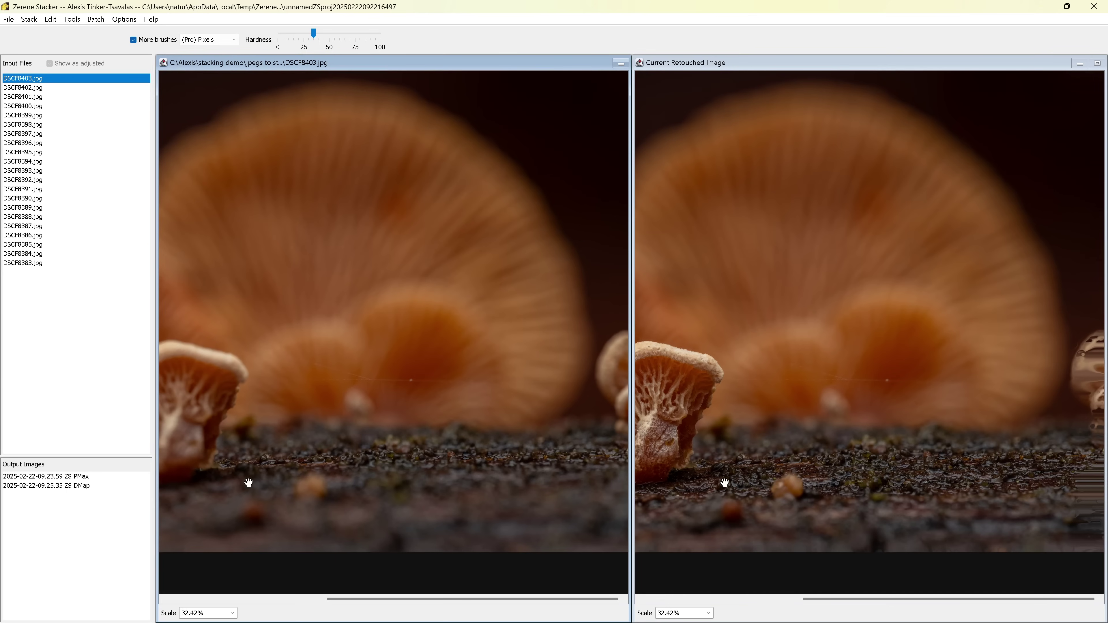
# - Compare the input frames around the two small mushrooms and set DSCF8391.jpg as the retouching source
pyautogui.moveTo(249, 482); pyautogui.dragTo(523, 479)
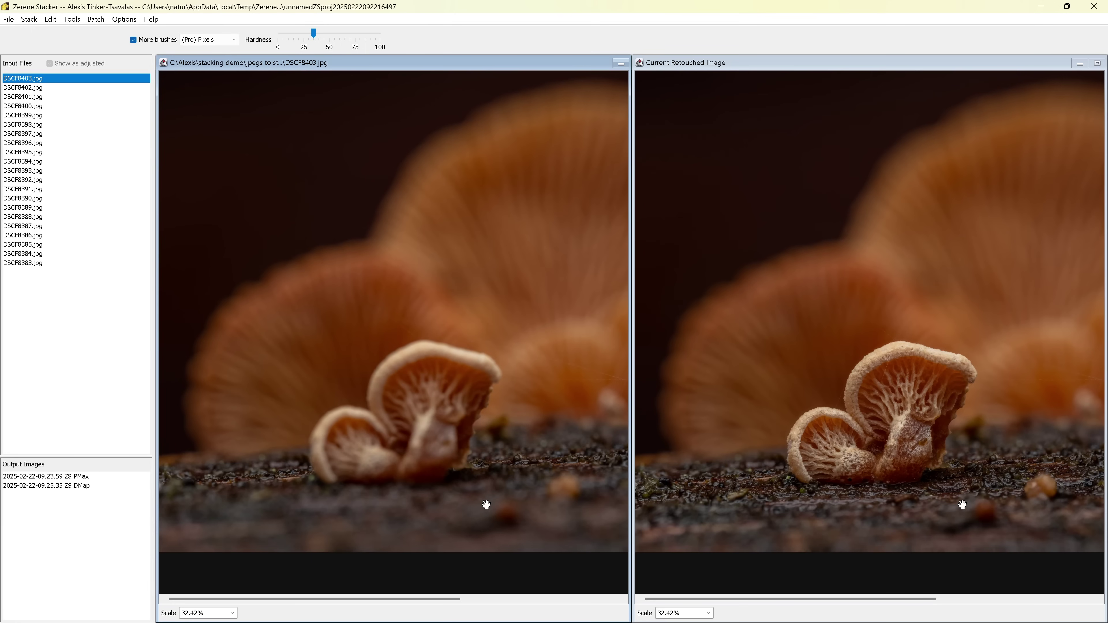
pyautogui.scroll(2, 486, 505)
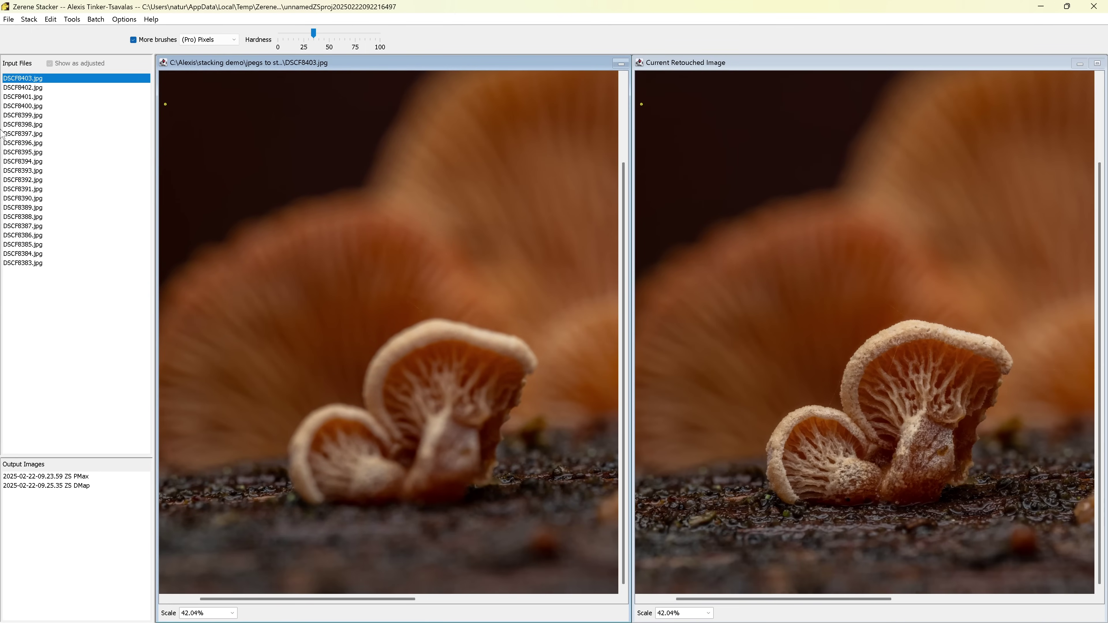
pyautogui.click(20, 143)
pyautogui.click(24, 135)
pyautogui.click(23, 142)
pyautogui.click(27, 165)
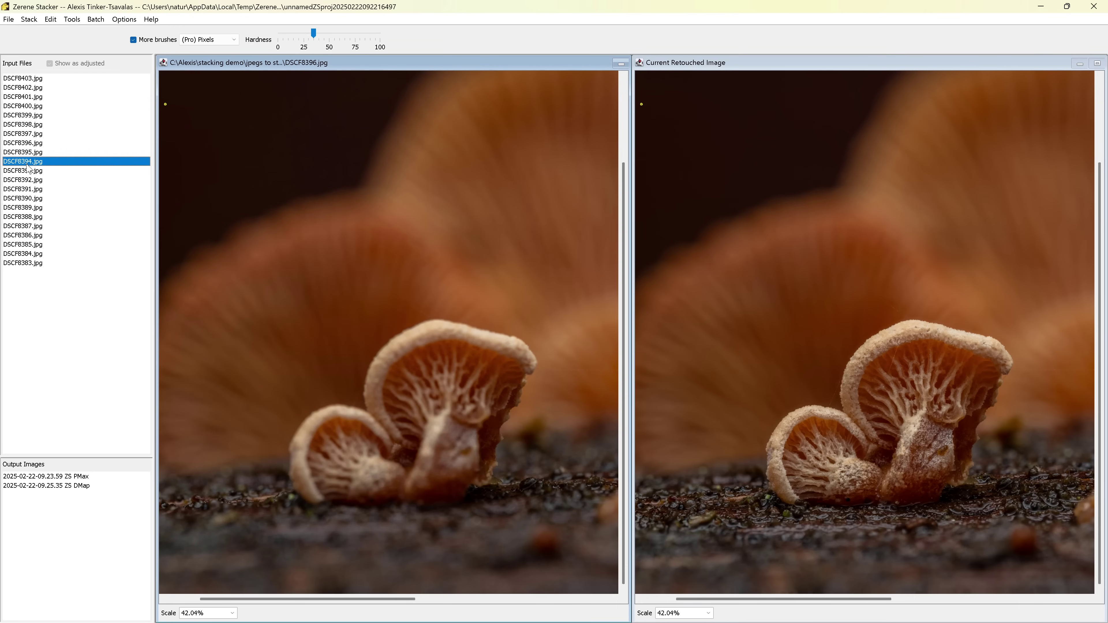
pyautogui.click(28, 171)
pyautogui.click(30, 180)
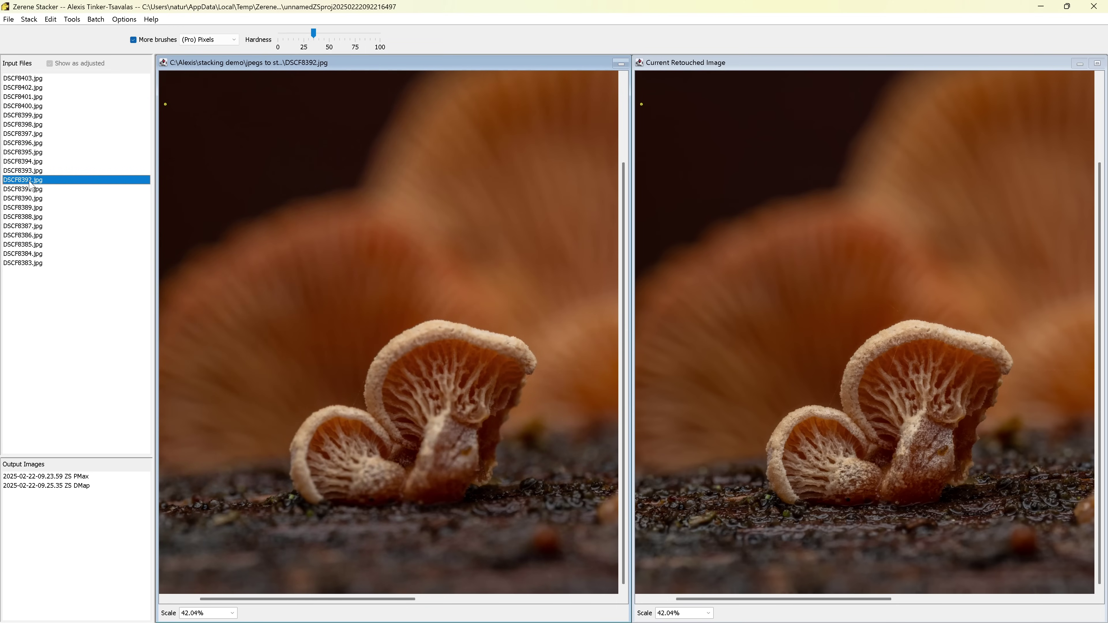
pyautogui.click(31, 186)
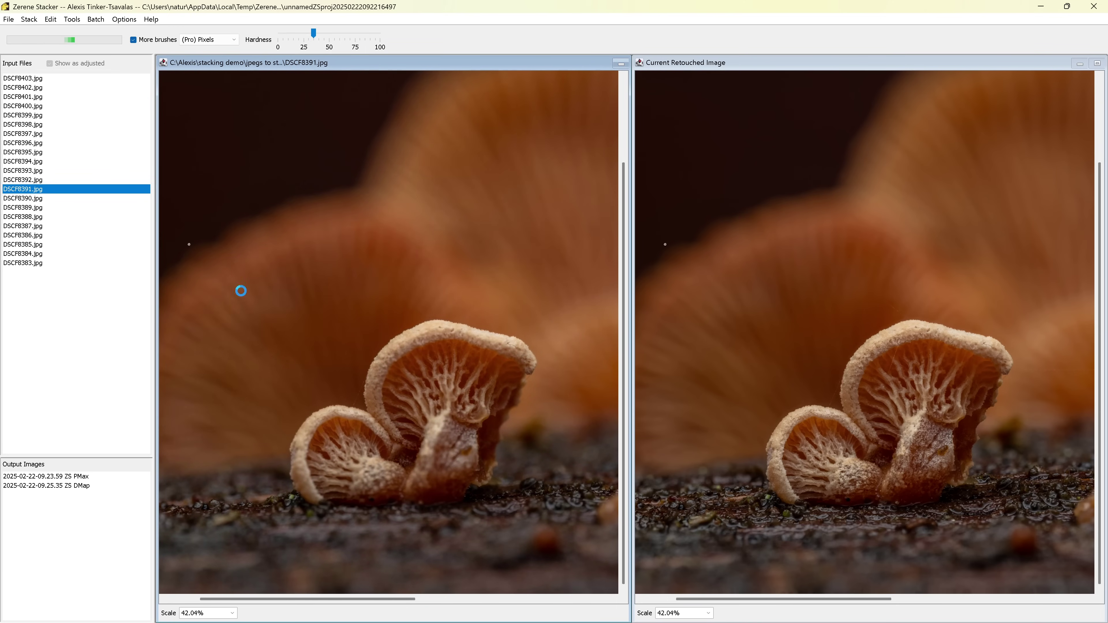
# - Compare DSCF8391.jpg with the retouched image around the smaller mushroom by showing the source in its place
pyautogui.scroll(3, 257, 467)
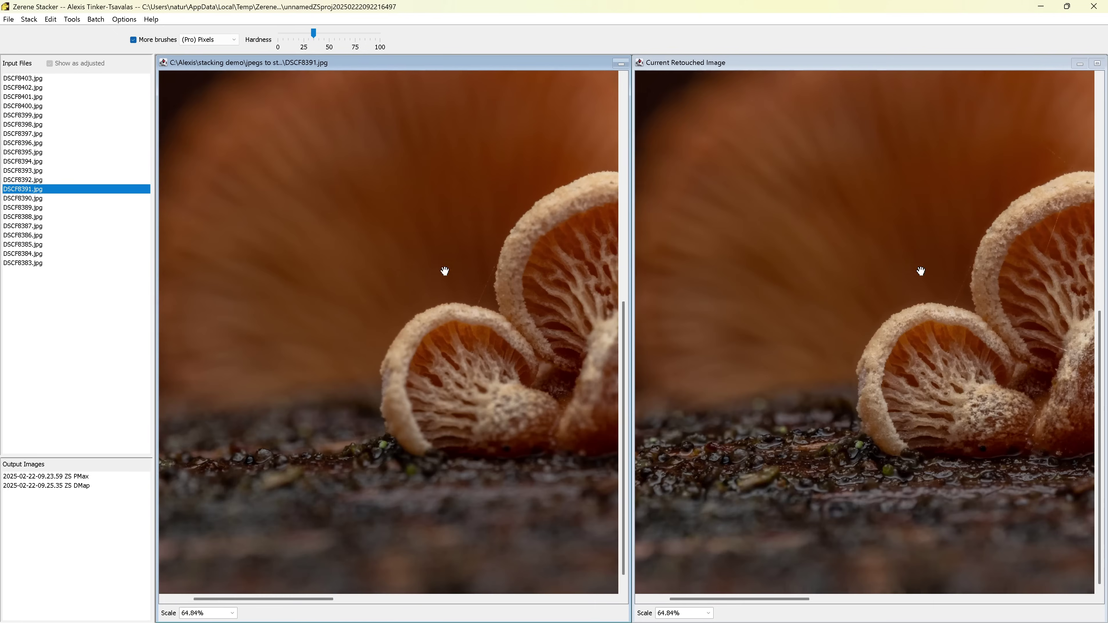
pyautogui.press('s')
# - Paint the bark beside the smaller mushroom's outer edge from DSCF8391.jpg with a larger brush to soften the foreground
pyautogui.press('s')
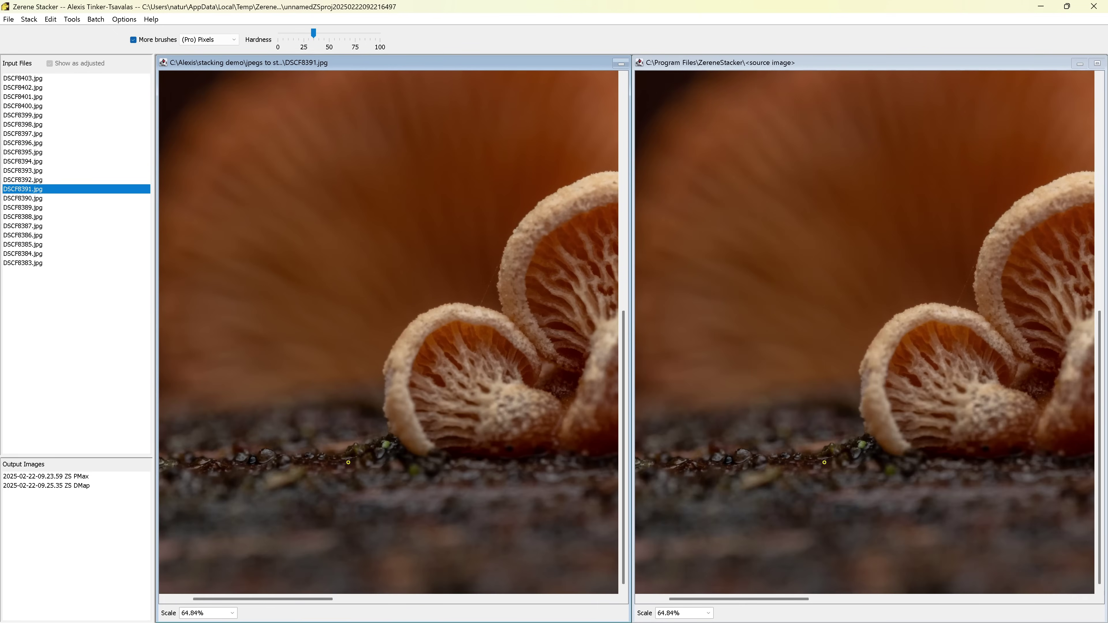
pyautogui.press('s')
pyautogui.press(']')
pyautogui.scroll(5, 344, 461)
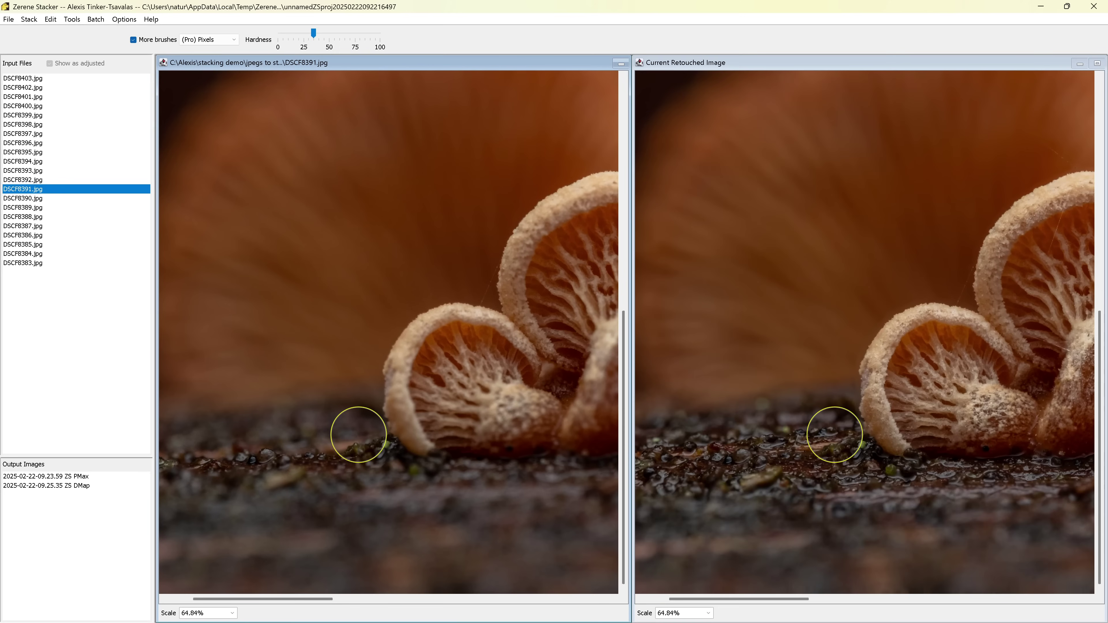
pyautogui.moveTo(336, 454)
pyautogui.mouseDown()
pyautogui.moveTo(317, 427)
pyautogui.moveTo(317, 473)
pyautogui.moveTo(200, 460)
pyautogui.mouseUp()
pyautogui.scroll(4, 330, 478)
pyautogui.scroll(-1, 226, 453)
pyautogui.moveTo(276, 450)
pyautogui.mouseDown()
pyautogui.moveTo(358, 450)
pyautogui.moveTo(349, 460)
pyautogui.mouseUp()
pyautogui.scroll(-2, 357, 450)
# - Compare the source with the retouched bark, and paint the bark beside the larger mushroom from DSCF8391.jpg
pyautogui.press('s')
pyautogui.scroll(1, 282, 461)
pyautogui.scroll(-2, 391, 458)
pyautogui.hscroll(10, 334, 482)
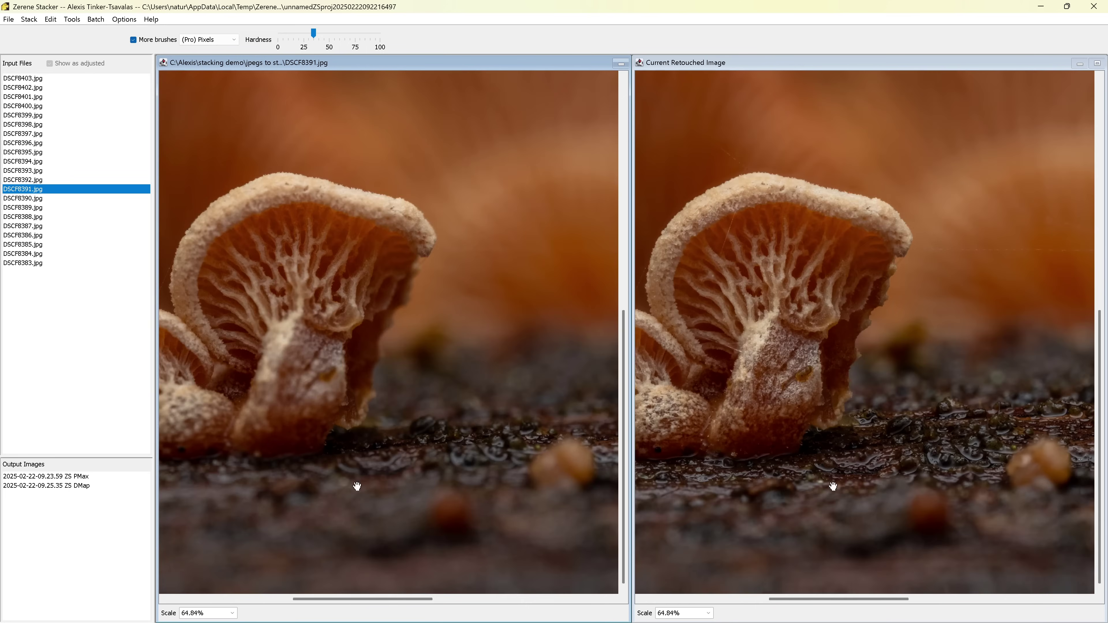
pyautogui.press('s')
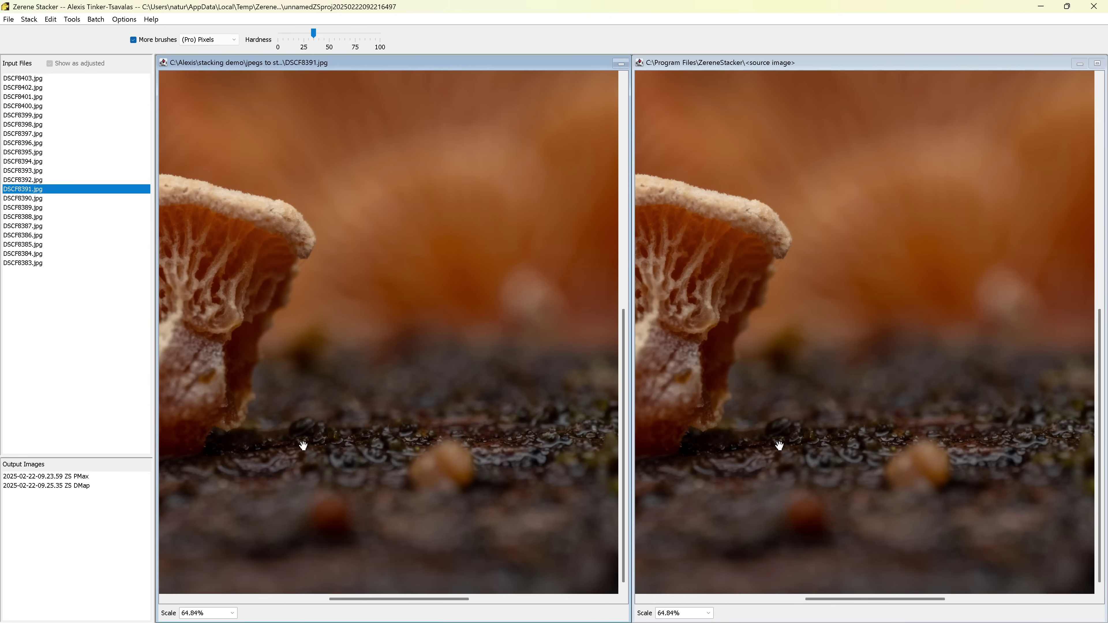
pyautogui.scroll(2, 286, 444)
pyautogui.moveTo(276, 443)
pyautogui.mouseDown()
pyautogui.moveTo(257, 433)
pyautogui.moveTo(287, 436)
pyautogui.moveTo(296, 469)
pyautogui.moveTo(286, 464)
pyautogui.moveTo(418, 423)
pyautogui.moveTo(338, 471)
pyautogui.moveTo(508, 432)
pyautogui.mouseUp()
pyautogui.scroll(-1, 458, 470)
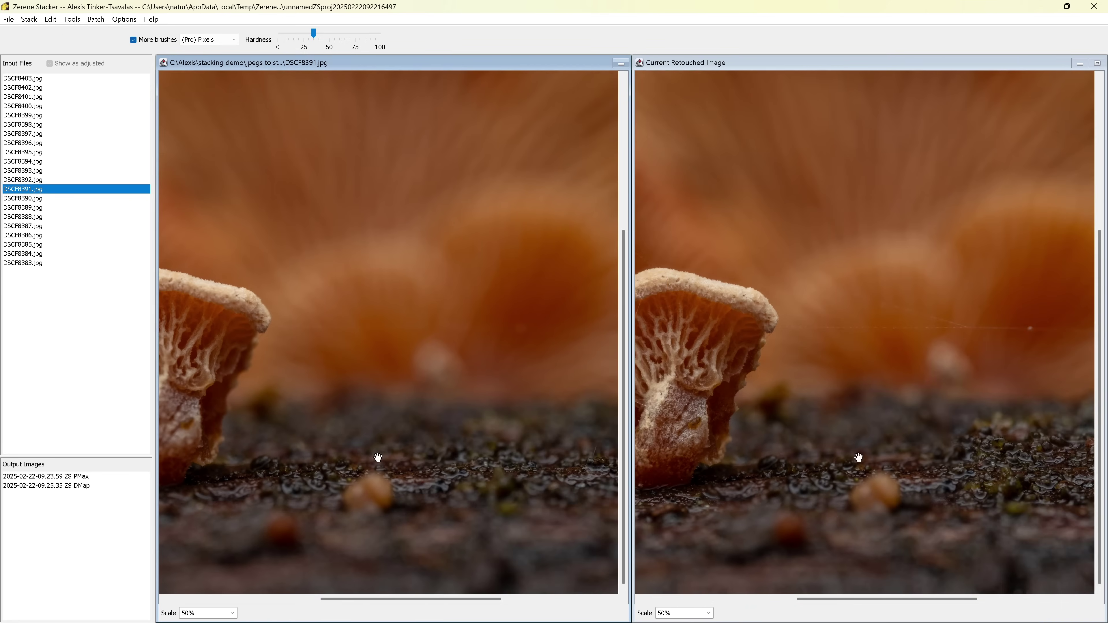
pyautogui.moveTo(387, 459)
pyautogui.mouseDown()
pyautogui.moveTo(619, 433)
pyautogui.moveTo(359, 513)
pyautogui.moveTo(471, 498)
pyautogui.moveTo(390, 509)
pyautogui.mouseUp()
pyautogui.scroll(-2, 390, 509)
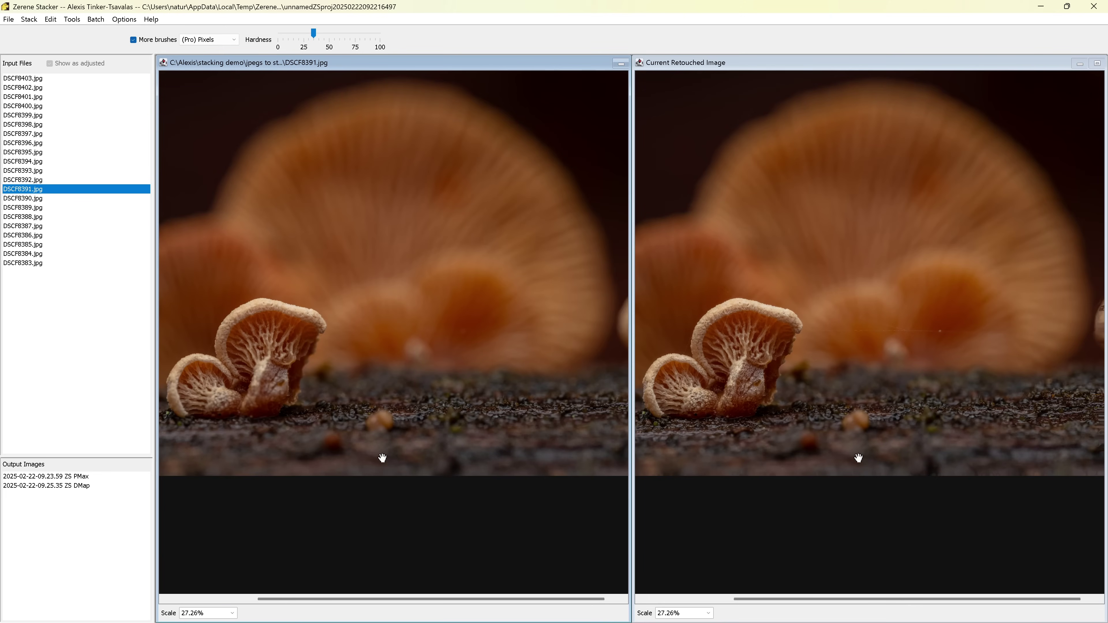
pyautogui.moveTo(383, 458); pyautogui.dragTo(467, 456)
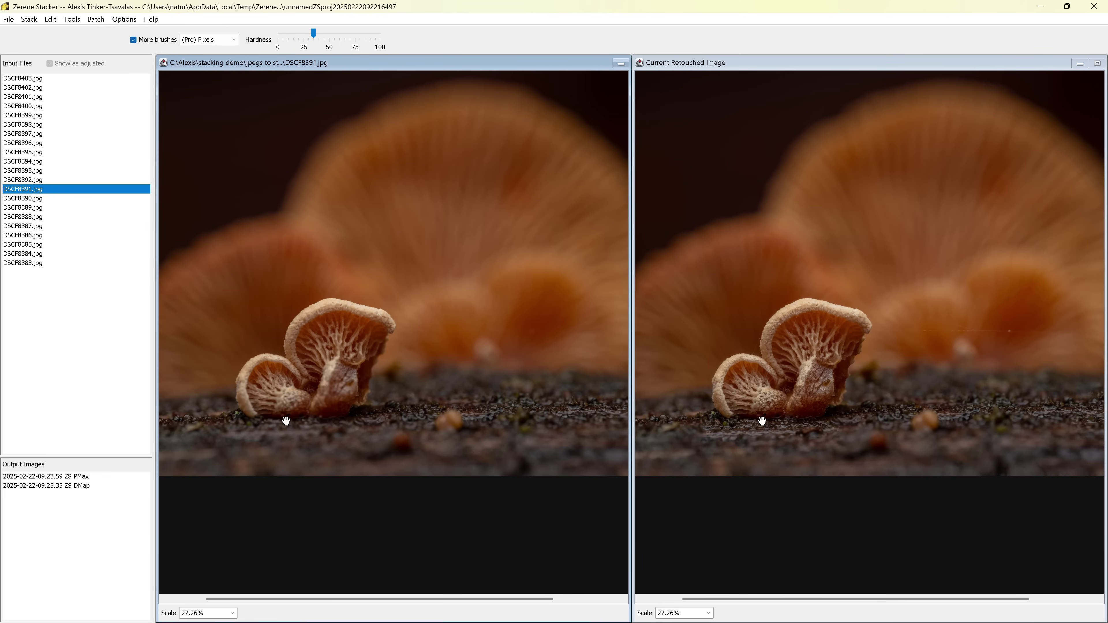
# - Set DSCF8387.jpg as the retouching source and paint the bark directly below the smaller mushroom with an enlarged brush
pyautogui.scroll(6, 291, 425)
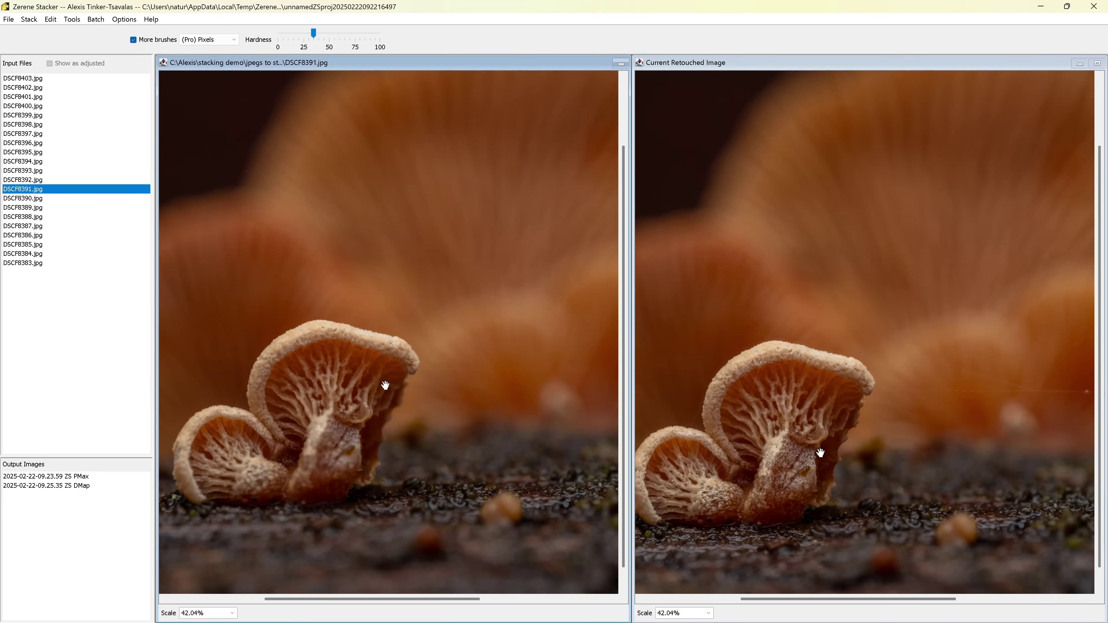
pyautogui.scroll(1, 287, 401)
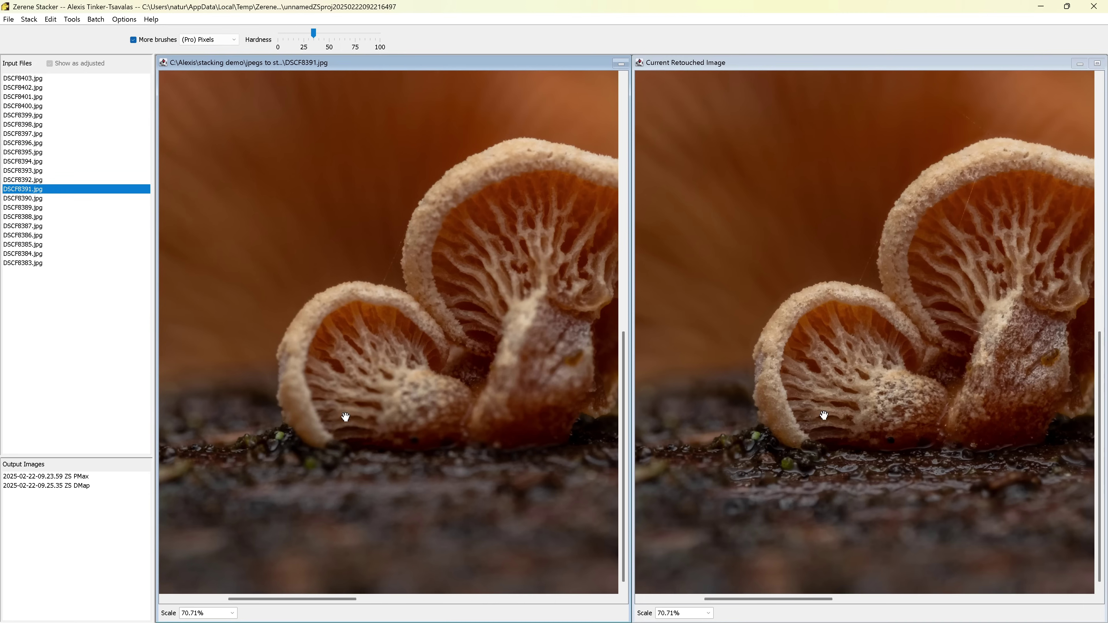
pyautogui.click(45, 217)
pyautogui.click(46, 226)
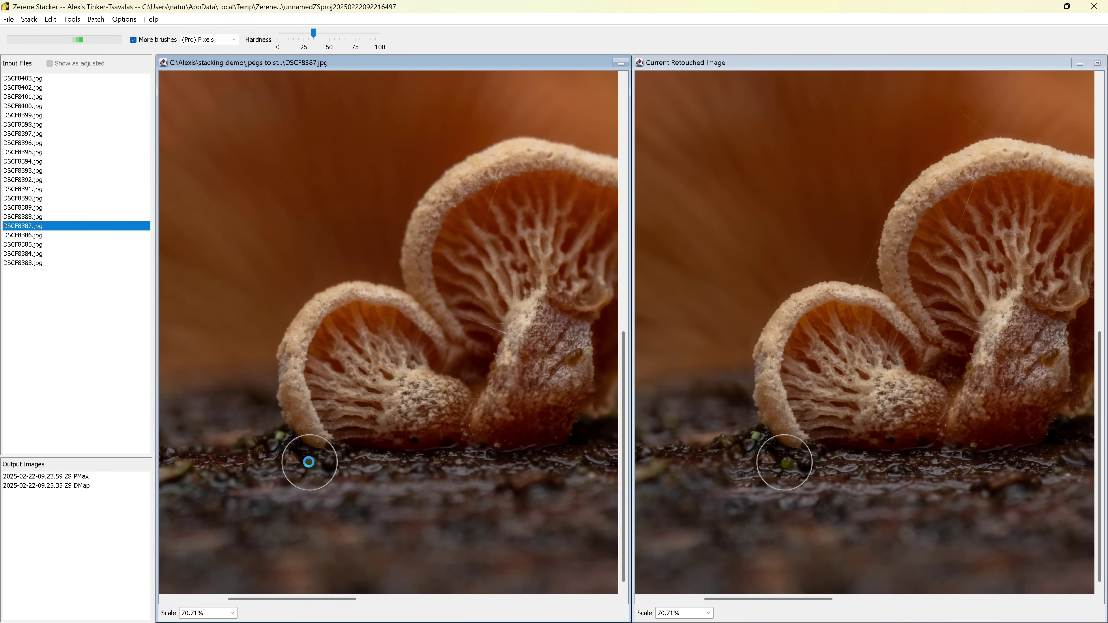
pyautogui.press(']')
pyautogui.press(']')
pyautogui.press(']')
pyautogui.moveTo(312, 462)
pyautogui.mouseDown()
pyautogui.moveTo(438, 470)
pyautogui.moveTo(377, 469)
pyautogui.moveTo(476, 466)
pyautogui.moveTo(509, 454)
pyautogui.mouseUp()
pyautogui.press(']')
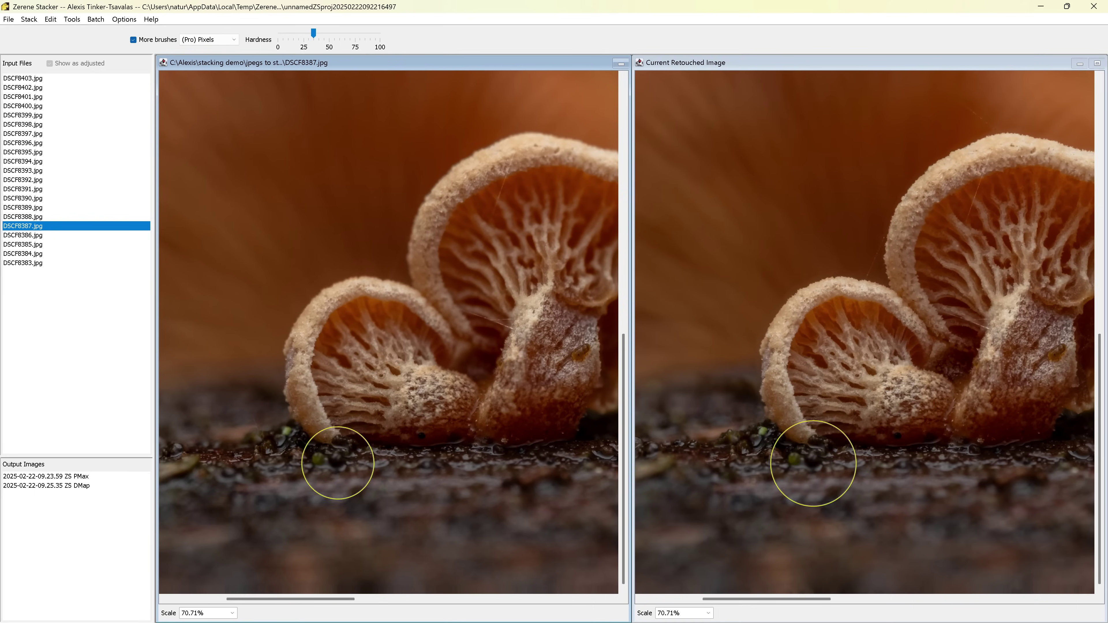
pyautogui.moveTo(339, 458); pyautogui.dragTo(365, 469)
# - Set DSCF8389.jpg as the retouching source and paint the strip of bark along the base of both mushrooms
pyautogui.press('Up')
pyautogui.press('Up')
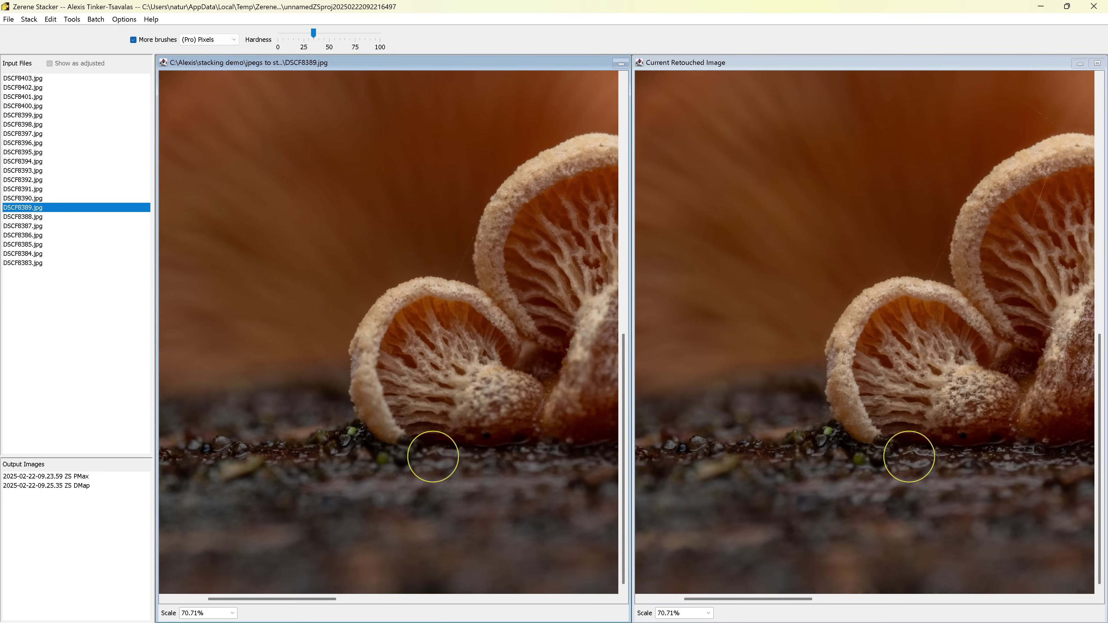
pyautogui.moveTo(433, 458); pyautogui.dragTo(159, 428)
pyautogui.scroll(4, 383, 430)
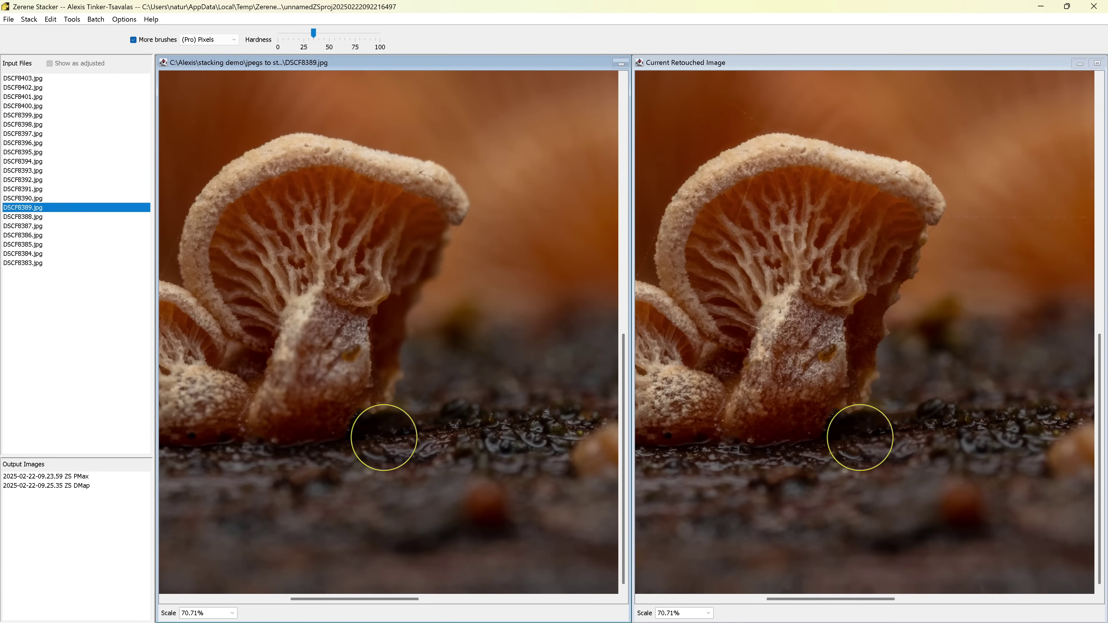
pyautogui.scroll(-3, 786, 443)
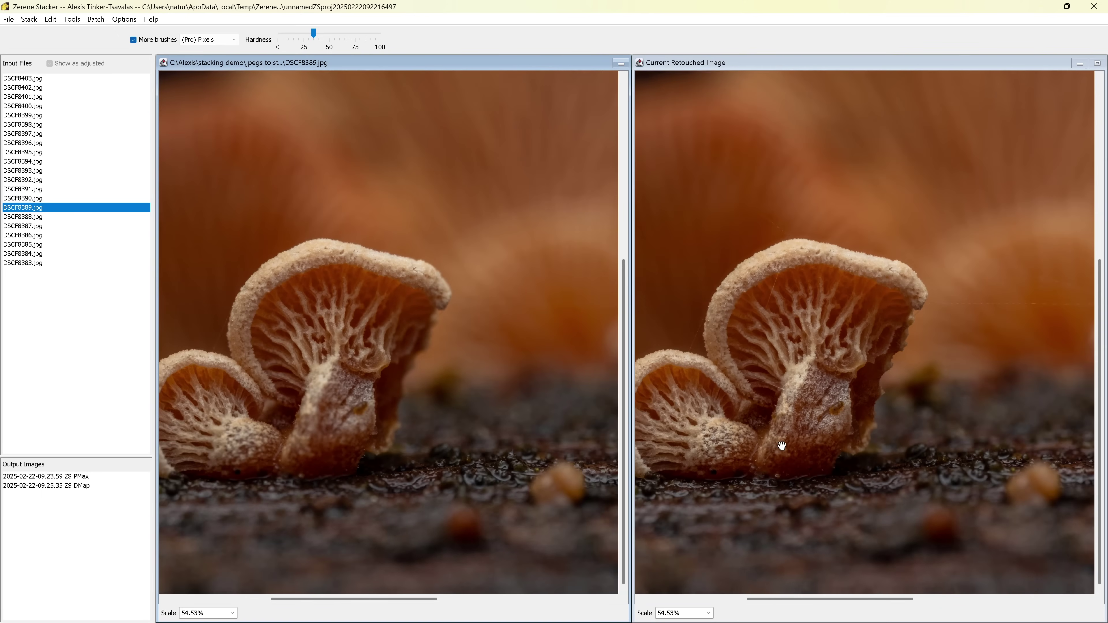
pyautogui.scroll(-2, 366, 440)
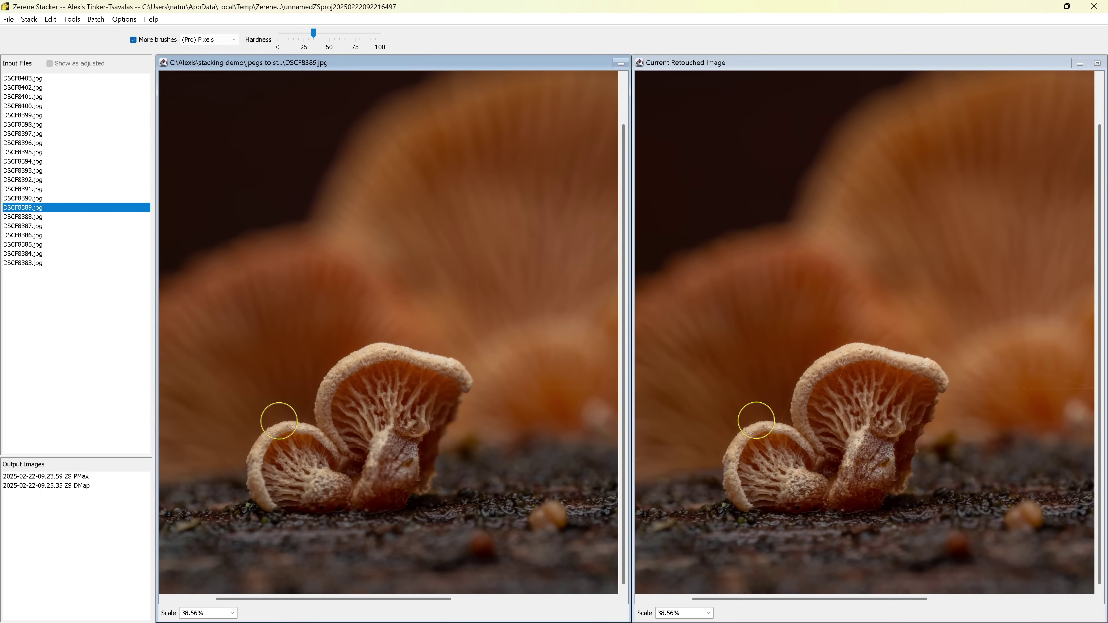
# - Set the PMax output as the source and compare it with the retouched image across the gills and stems of both mushrooms
pyautogui.click(48, 477)
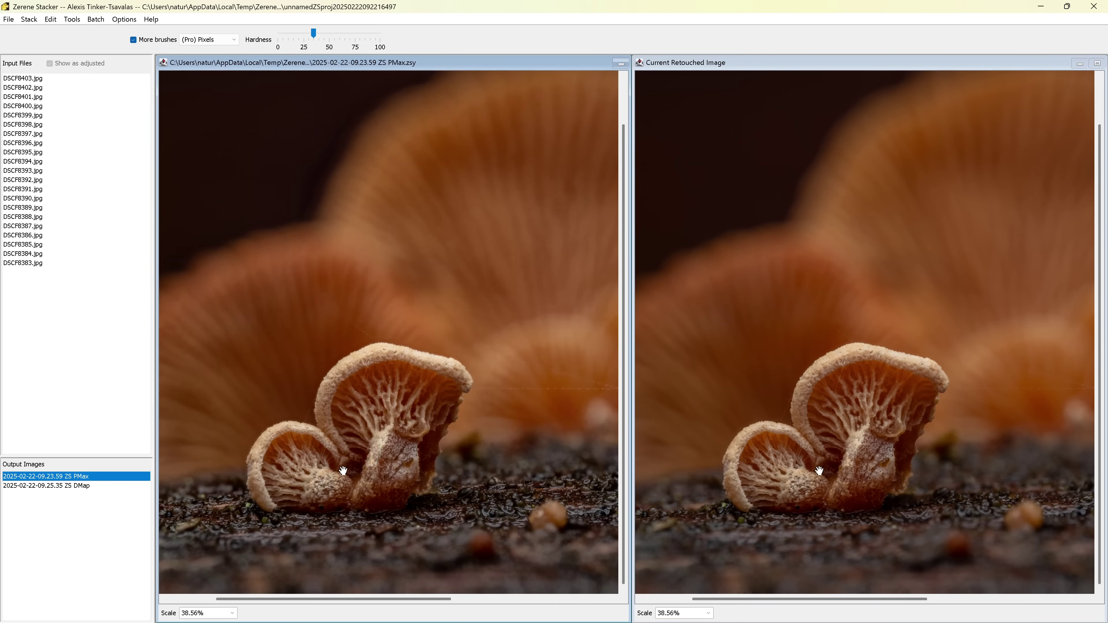
pyautogui.scroll(4, 343, 471)
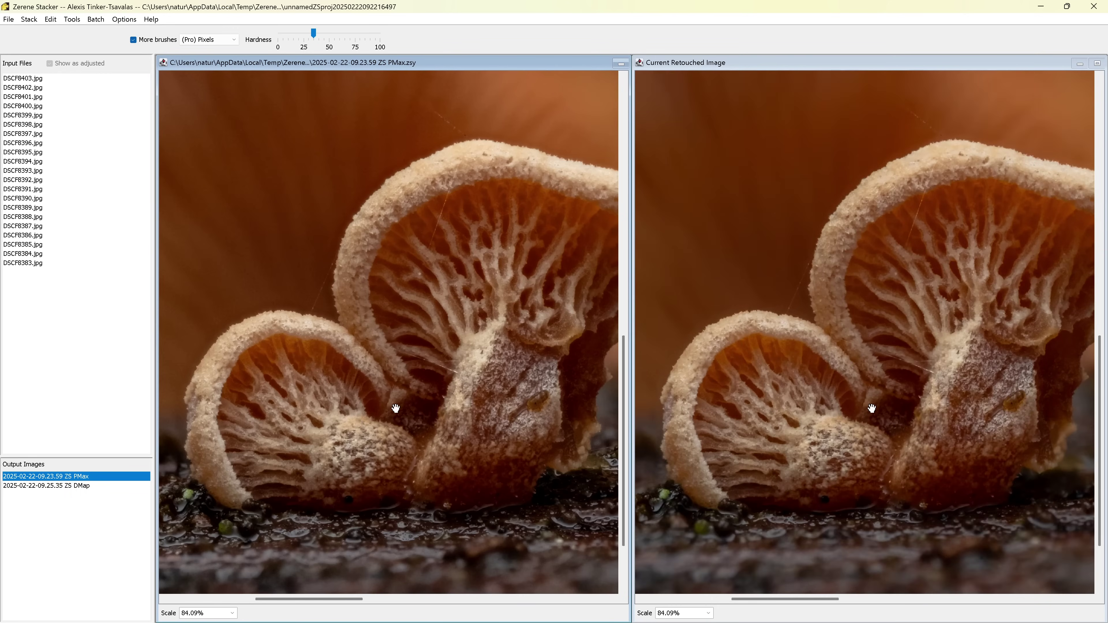
pyautogui.scroll(1, 379, 401)
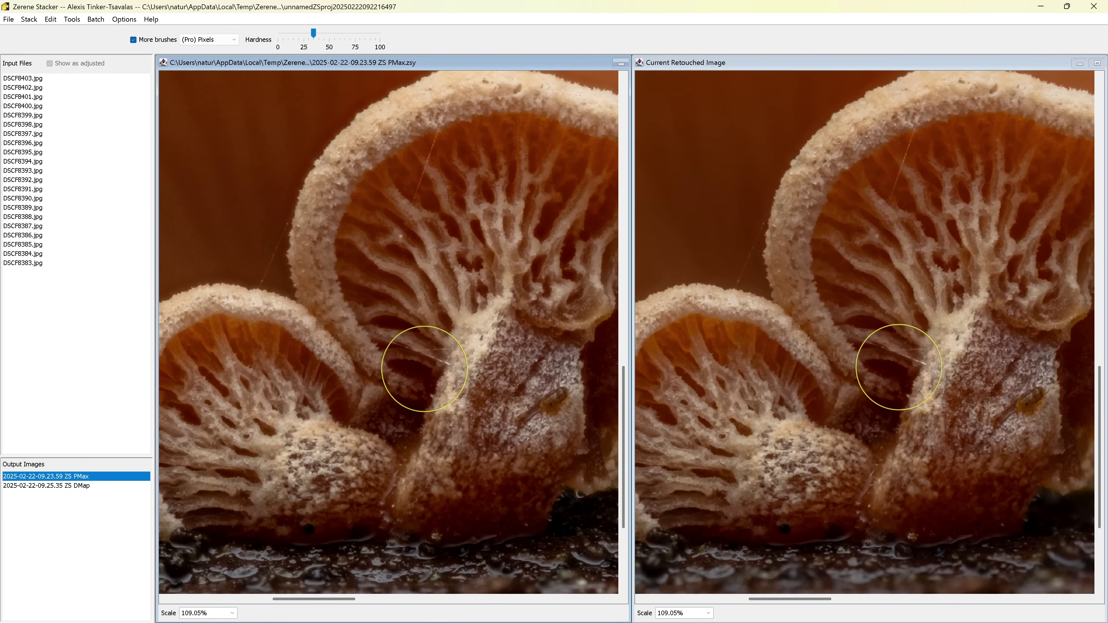
pyautogui.press('s')
pyautogui.press('s')
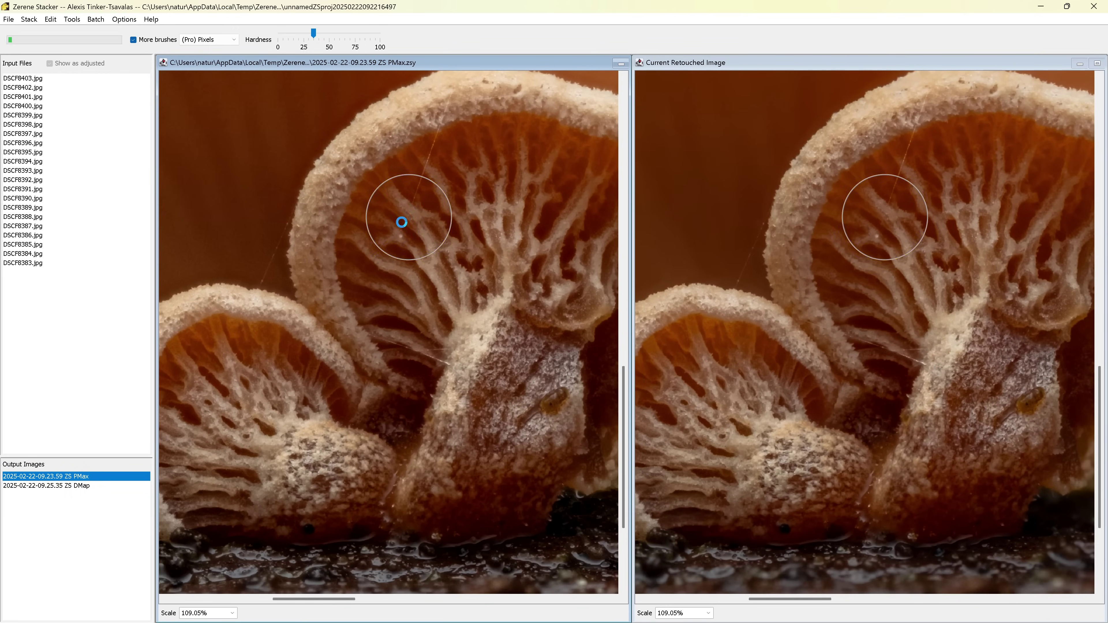
pyautogui.moveTo(359, 452); pyautogui.dragTo(484, 392)
pyautogui.press('s')
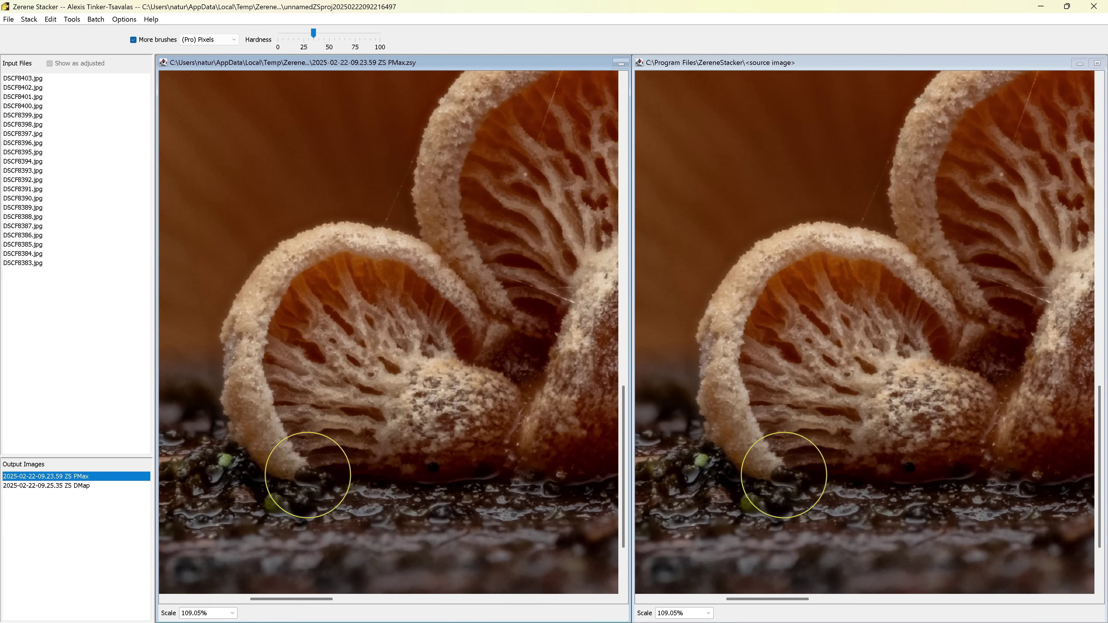
pyautogui.moveTo(487, 334); pyautogui.dragTo(322, 384)
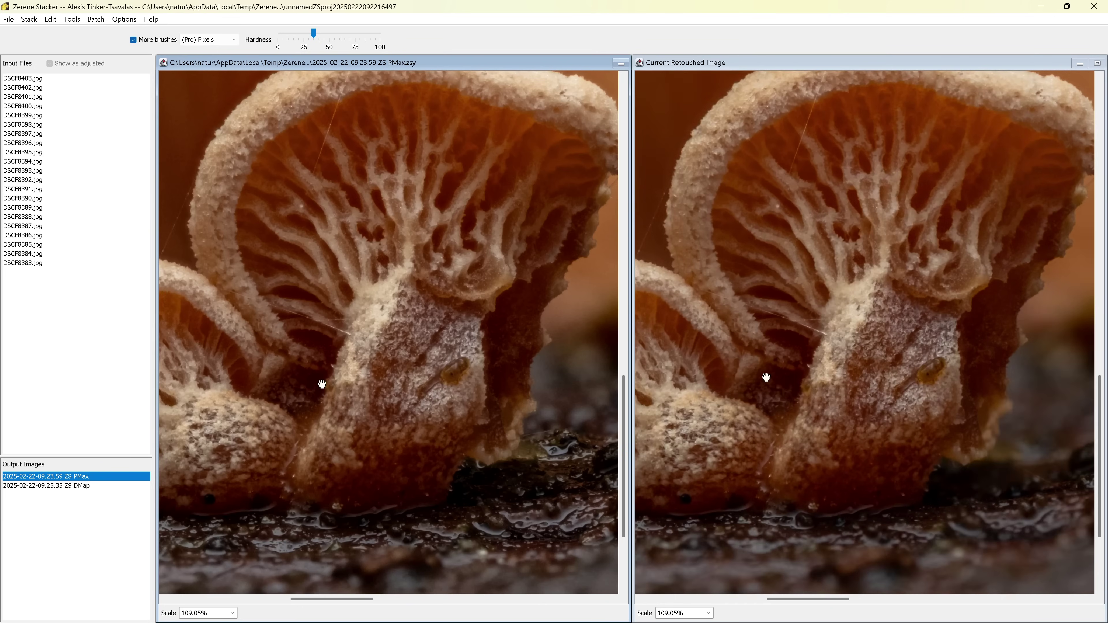
pyautogui.moveTo(446, 444)
pyautogui.mouseDown()
pyautogui.moveTo(414, 590)
pyautogui.moveTo(381, 622)
pyautogui.mouseUp()
pyautogui.press('s')
pyautogui.press('s')
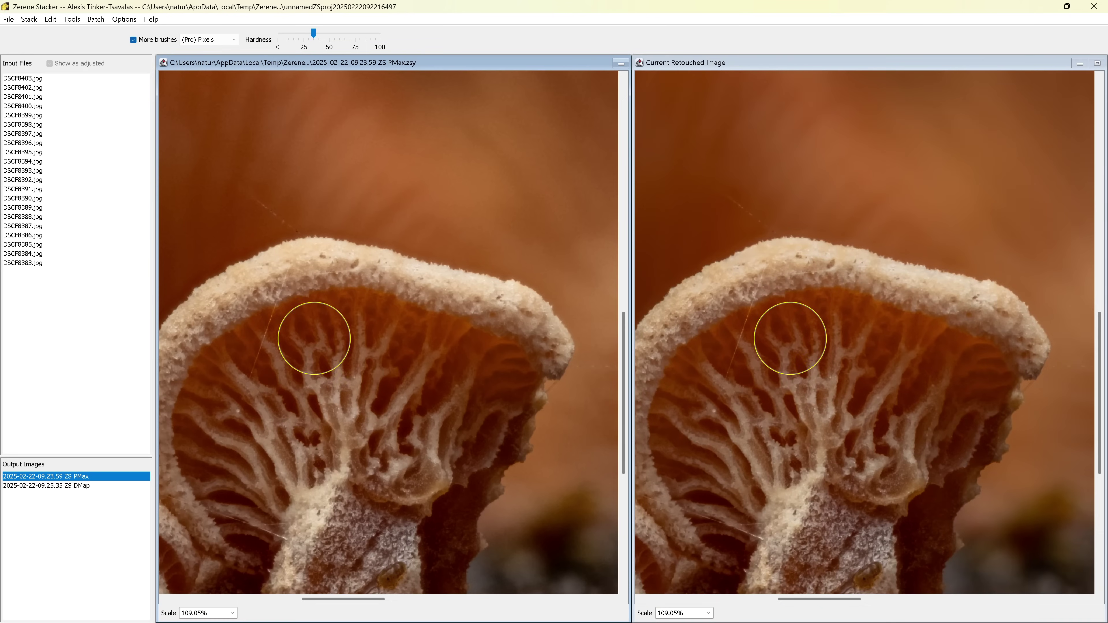
# - Compare the PMax output with the retouched image along the upper rim of the larger mushroom's cap
pyautogui.moveTo(320, 358); pyautogui.dragTo(365, 488)
pyautogui.scroll(6, 250, 366)
pyautogui.moveTo(345, 443); pyautogui.dragTo(378, 390)
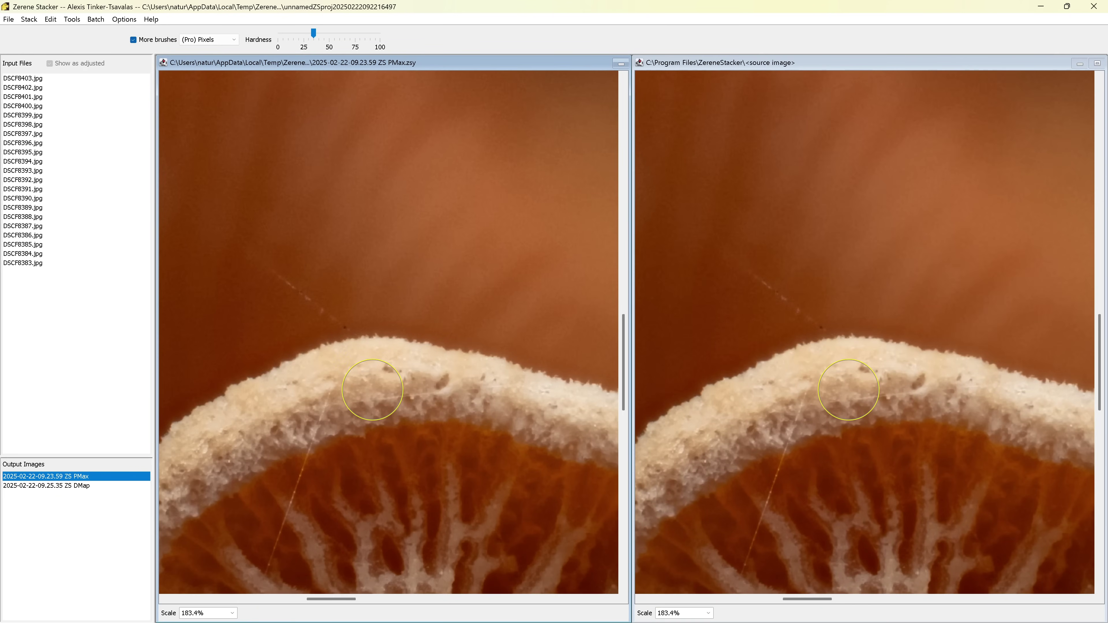
pyautogui.press('s')
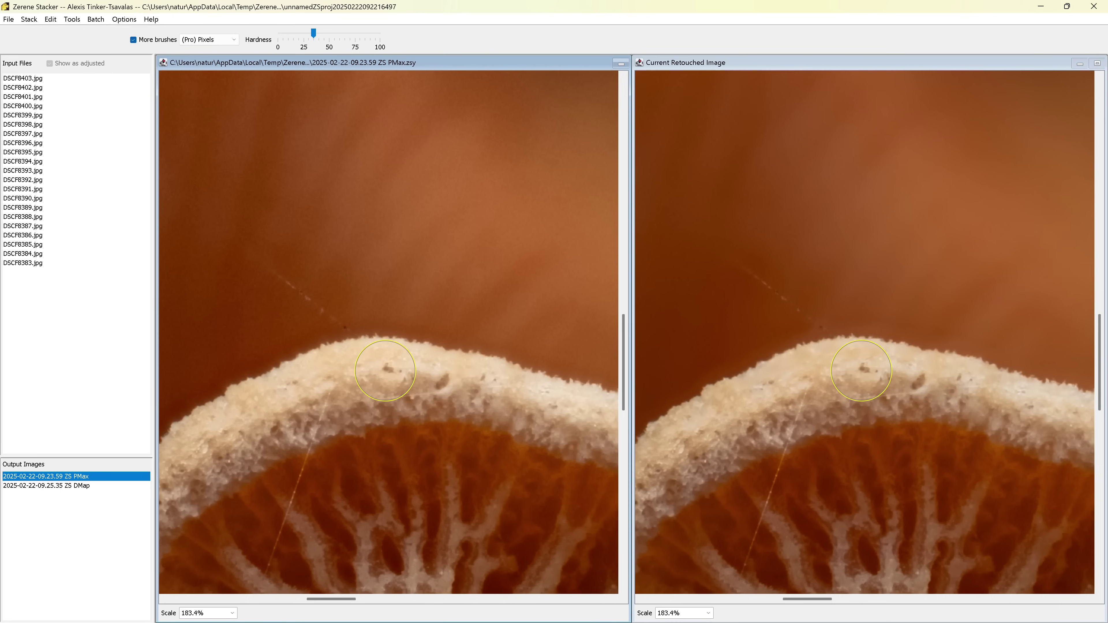
pyautogui.press('s')
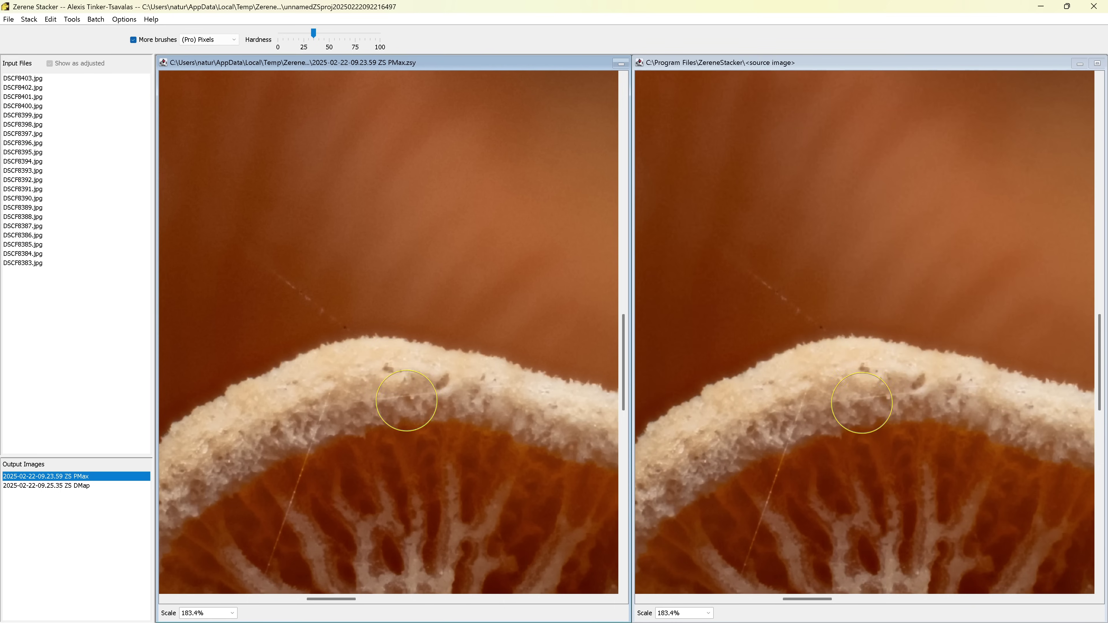
pyautogui.press('s')
# - Set DSCF8391.jpg as the retouching source and paint the background along the upper edge of the larger cap with a smaller brush
pyautogui.press('[')
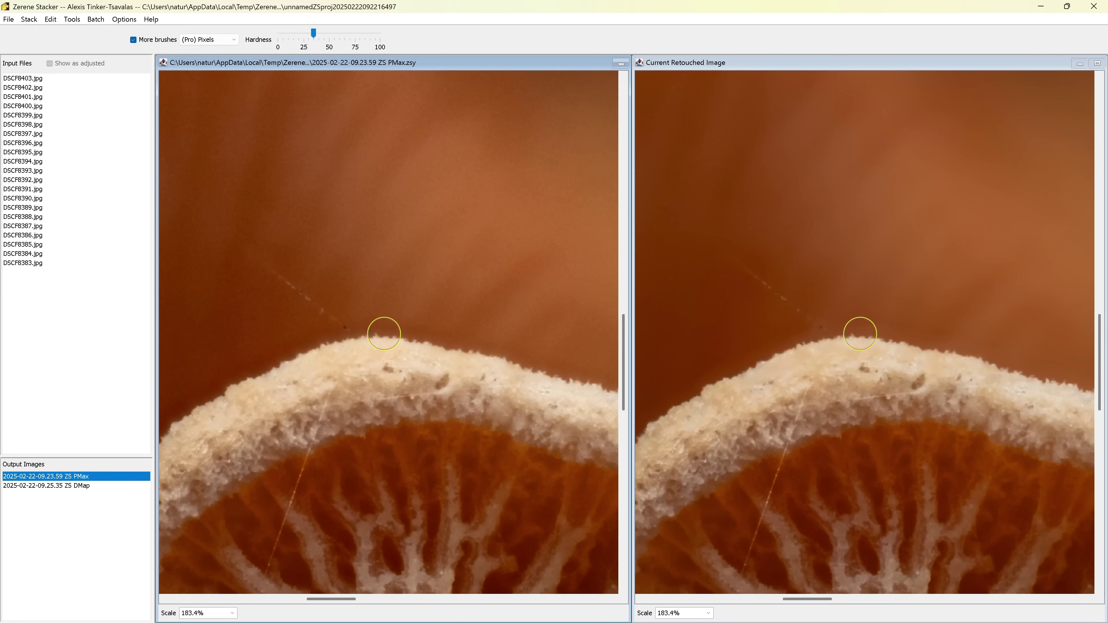
pyautogui.click(60, 207)
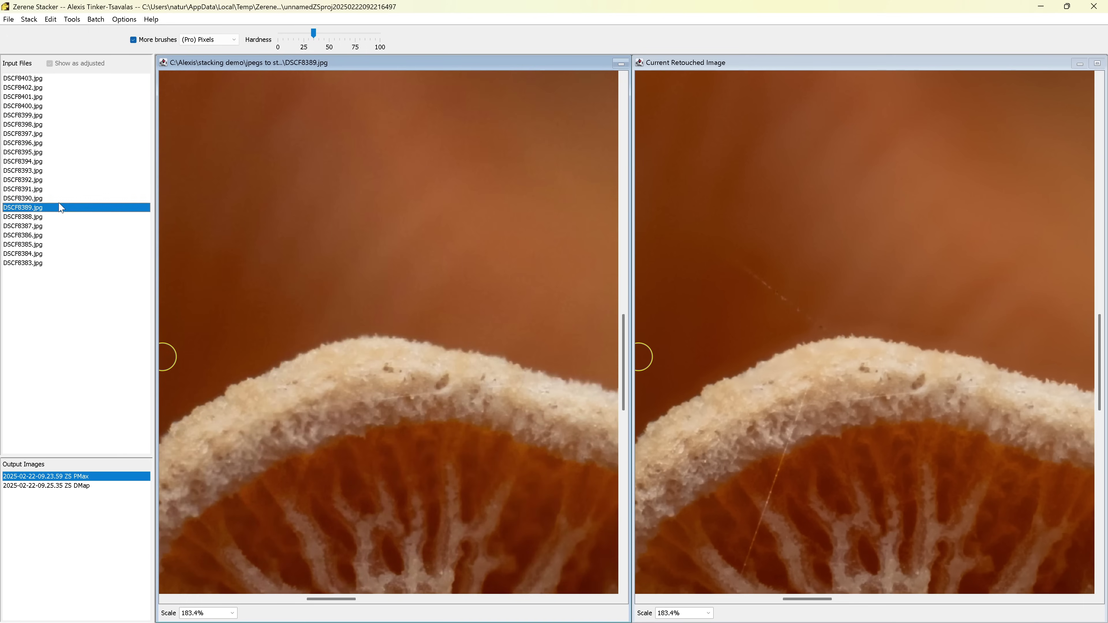
pyautogui.moveTo(60, 206); pyautogui.dragTo(56, 194)
pyautogui.press('Up')
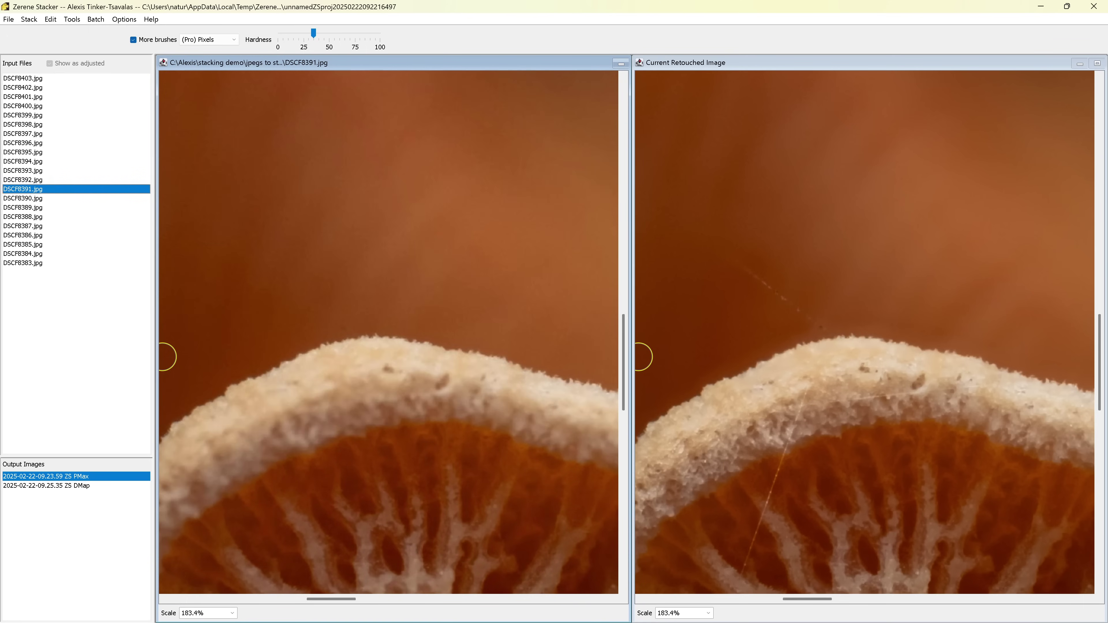
pyautogui.scroll(2, 354, 333)
pyautogui.moveTo(355, 332); pyautogui.dragTo(482, 339)
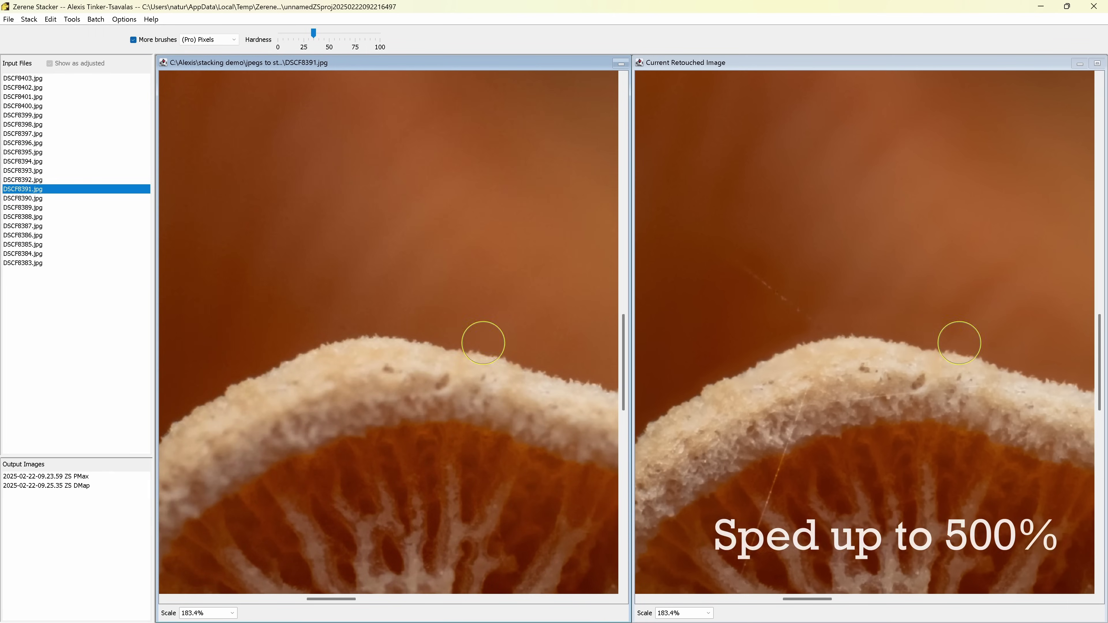
pyautogui.moveTo(553, 343); pyautogui.dragTo(418, 320)
# - Continue painting the background from DSCF8391.jpg down the larger cap's outer edge towards the smaller mushroom
pyautogui.scroll(2, 532, 363)
pyautogui.moveTo(532, 364)
pyautogui.mouseDown()
pyautogui.moveTo(435, 381)
pyautogui.moveTo(785, 387)
pyautogui.mouseUp()
pyautogui.scroll(2, 272, 413)
pyautogui.moveTo(272, 413); pyautogui.dragTo(414, 268)
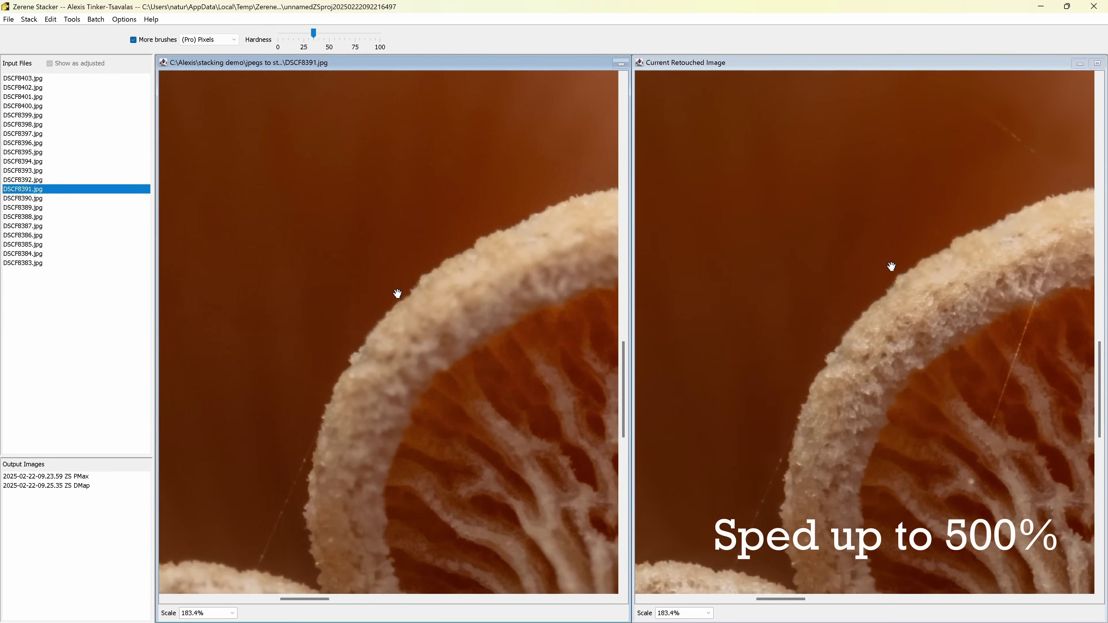
pyautogui.scroll(-1, 351, 341)
pyautogui.moveTo(303, 420)
pyautogui.mouseDown()
pyautogui.moveTo(352, 341)
pyautogui.moveTo(513, 168)
pyautogui.mouseUp()
# - Retouch the background around the smaller mushroom's rim from DSCF8389.jpg, and switch the source to DSCF8390.jpg at the larger cap
pyautogui.press('Down')
pyautogui.press('Down')
pyautogui.scroll(-1, 293, 345)
pyautogui.scroll(-2, 293, 345)
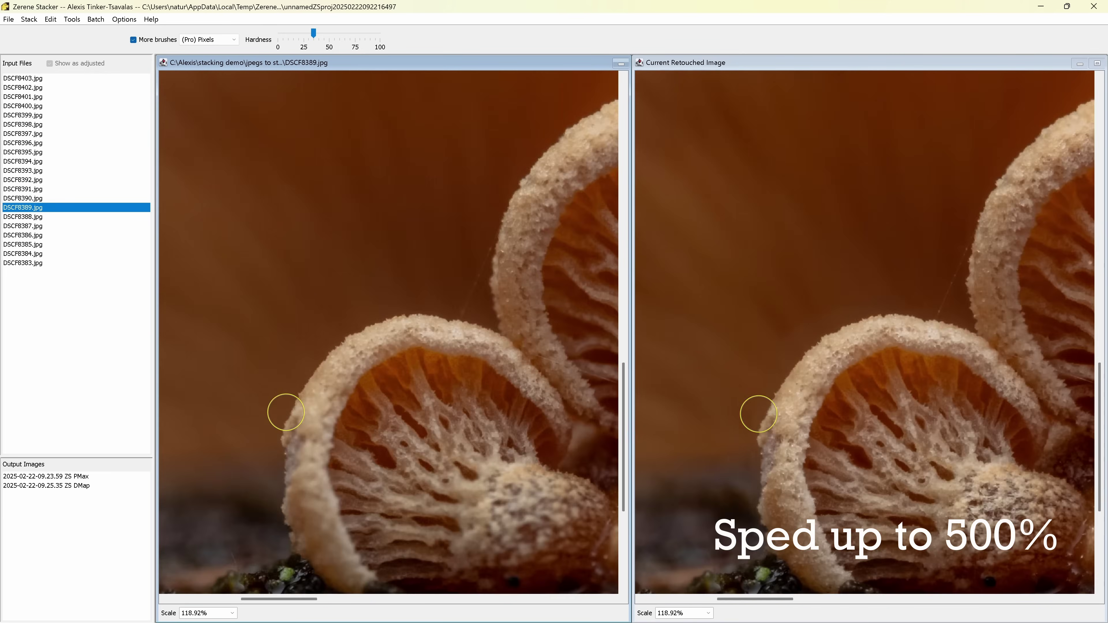
pyautogui.moveTo(408, 323); pyautogui.dragTo(434, 385)
pyautogui.scroll(2, 371, 337)
pyautogui.press('Up')
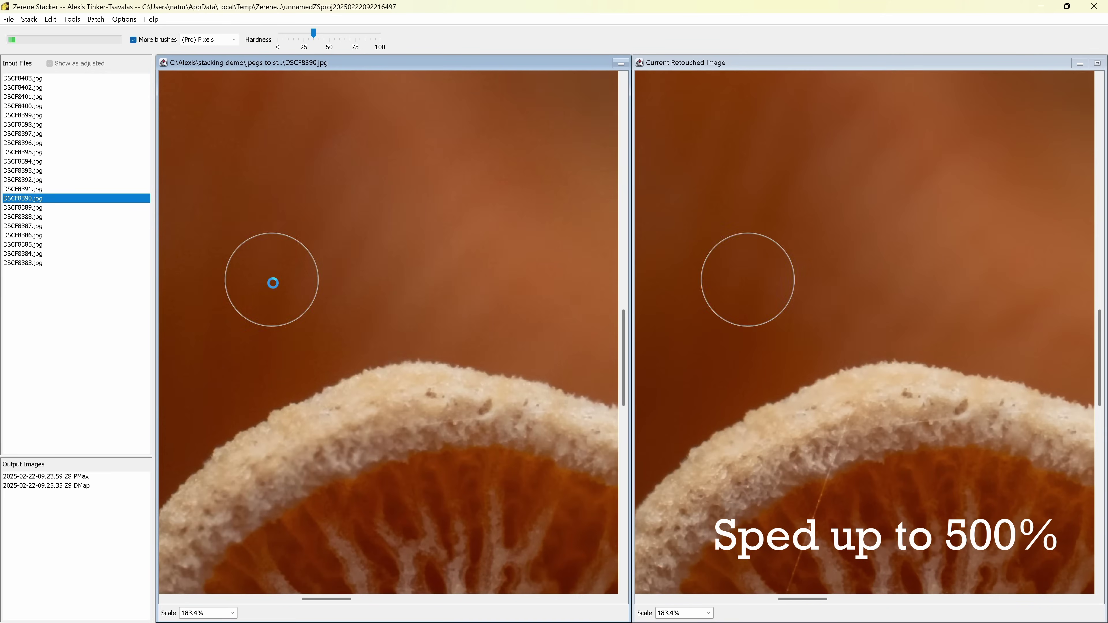
pyautogui.scroll(-5, 280, 388)
# - Set DSCF8403.jpg as the retouching source and paint over the blurred background mushrooms beside the larger cap with a bigger brush
pyautogui.click(66, 78)
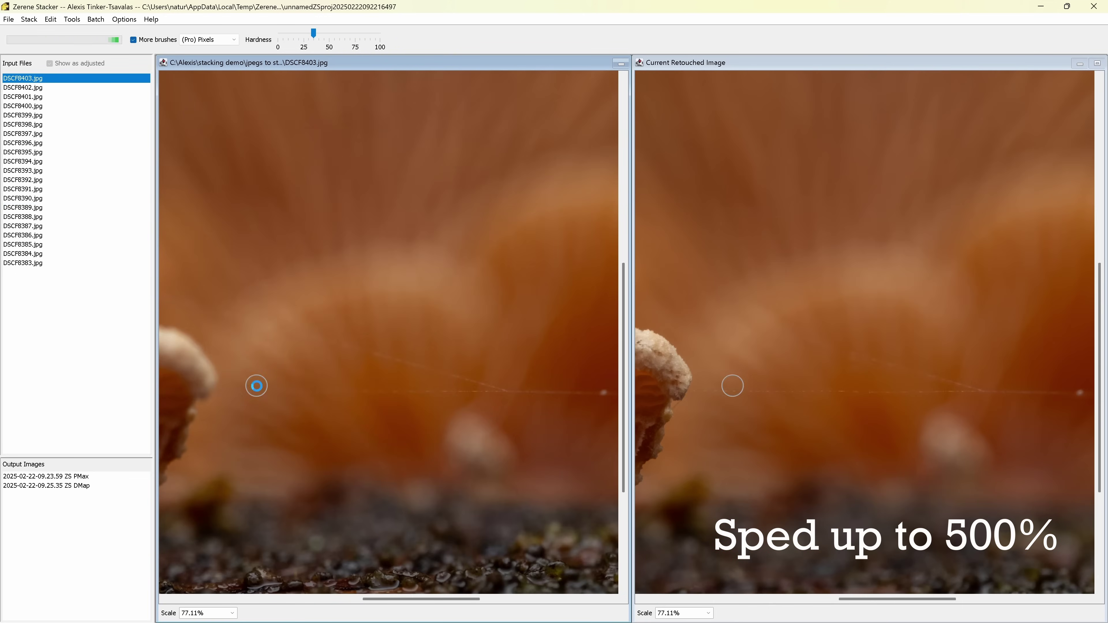
pyautogui.press(']')
pyautogui.press(']')
pyautogui.press(']')
pyautogui.press(']')
pyautogui.press(']')
pyautogui.press(']')
pyautogui.press(']')
pyautogui.press(']')
pyautogui.press(']')
pyautogui.press(']')
pyautogui.moveTo(491, 402); pyautogui.dragTo(390, 330)
pyautogui.moveTo(509, 328); pyautogui.dragTo(356, 369)
pyautogui.press('[')
pyautogui.scroll(-4, 420, 314)
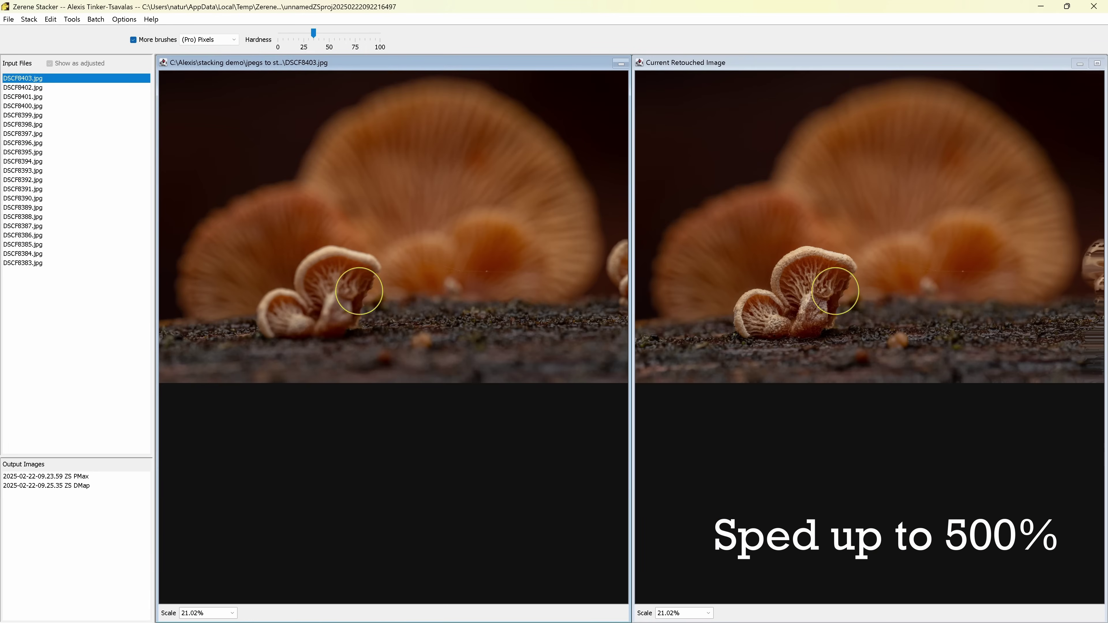